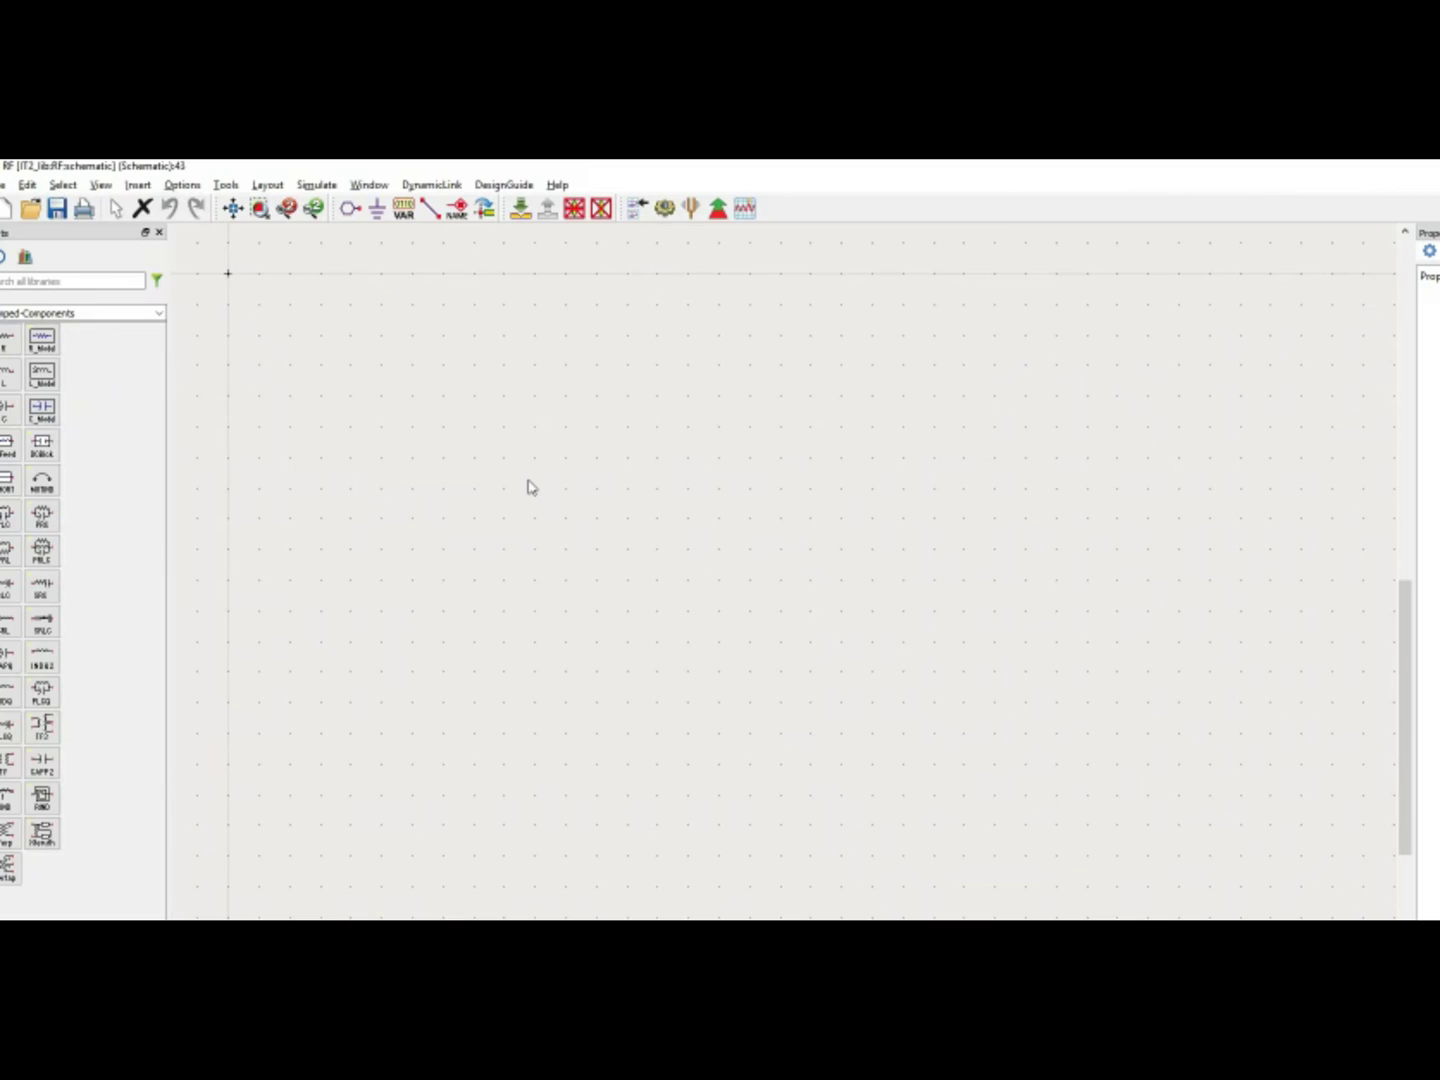
- Place one ideal TLIN transmission line from the Lines-Ideal palette near the schematic centre
{"action": "left_click", "coordinate": [157, 313]}
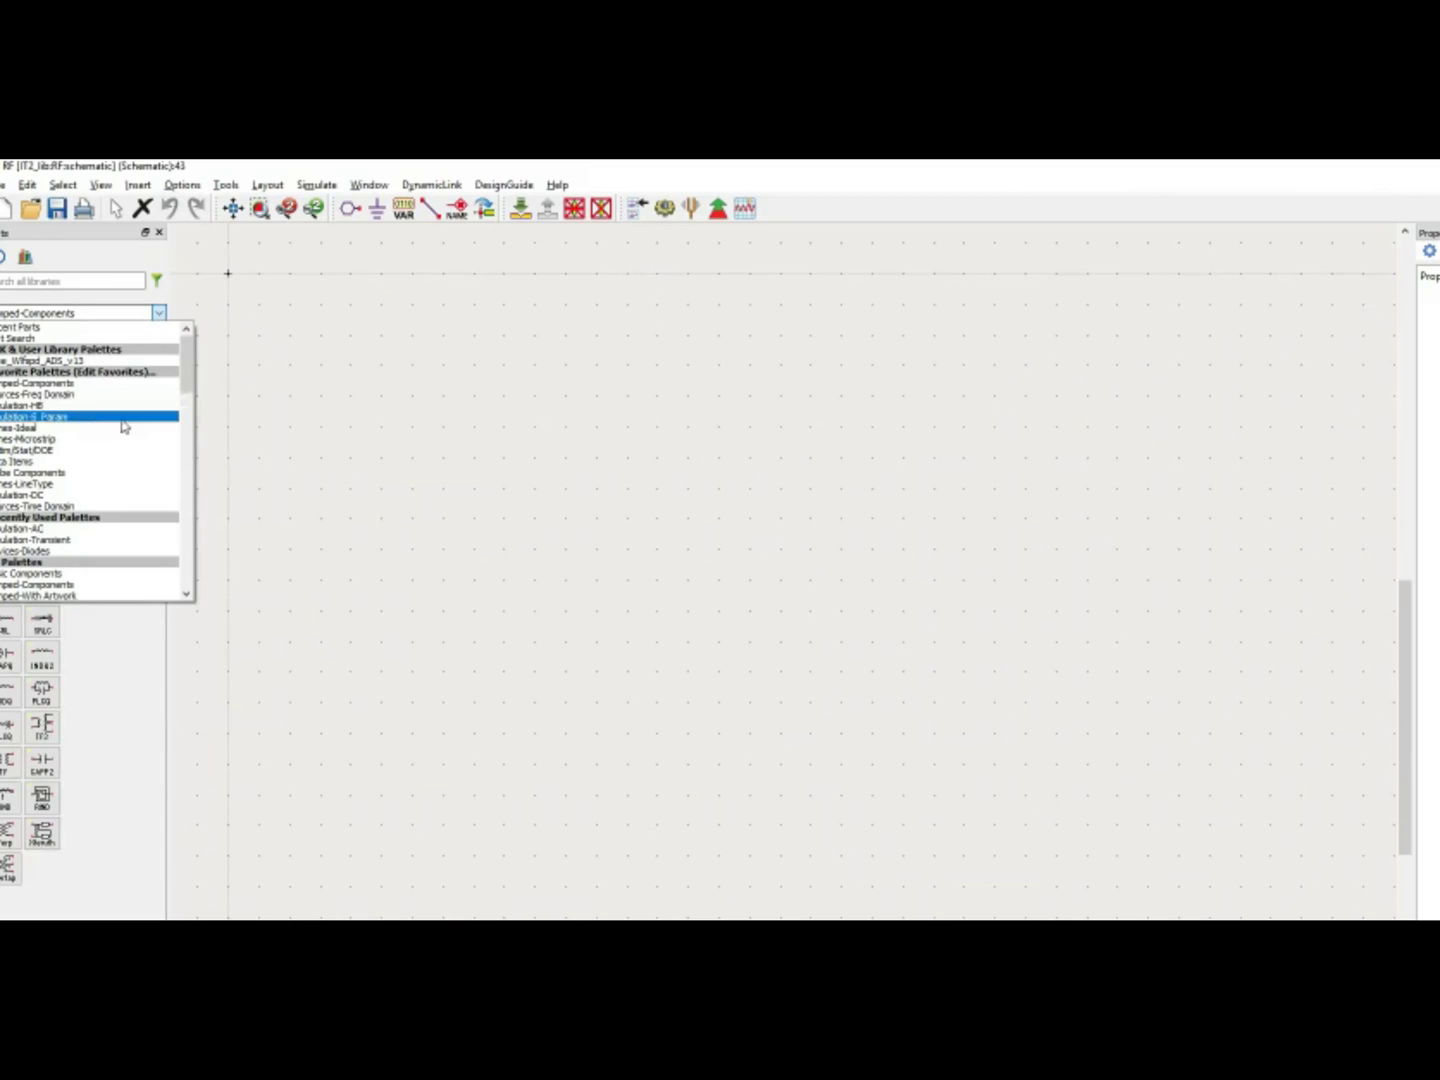
{"action": "left_click", "coordinate": [118, 432]}
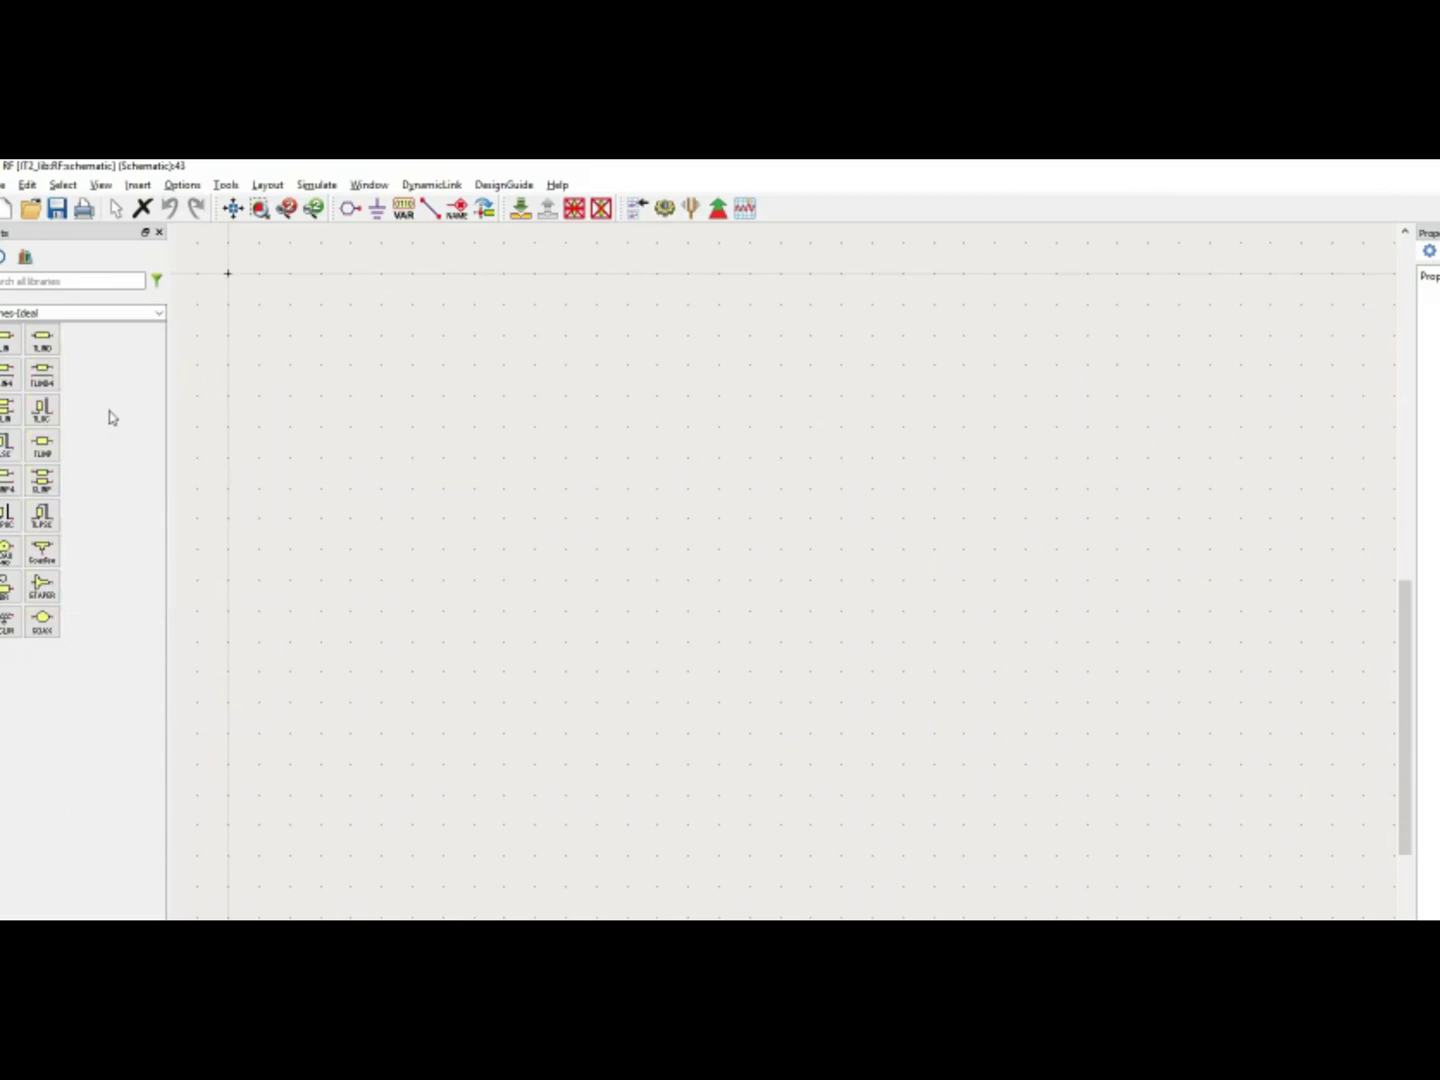
{"action": "left_click", "coordinate": [11, 340]}
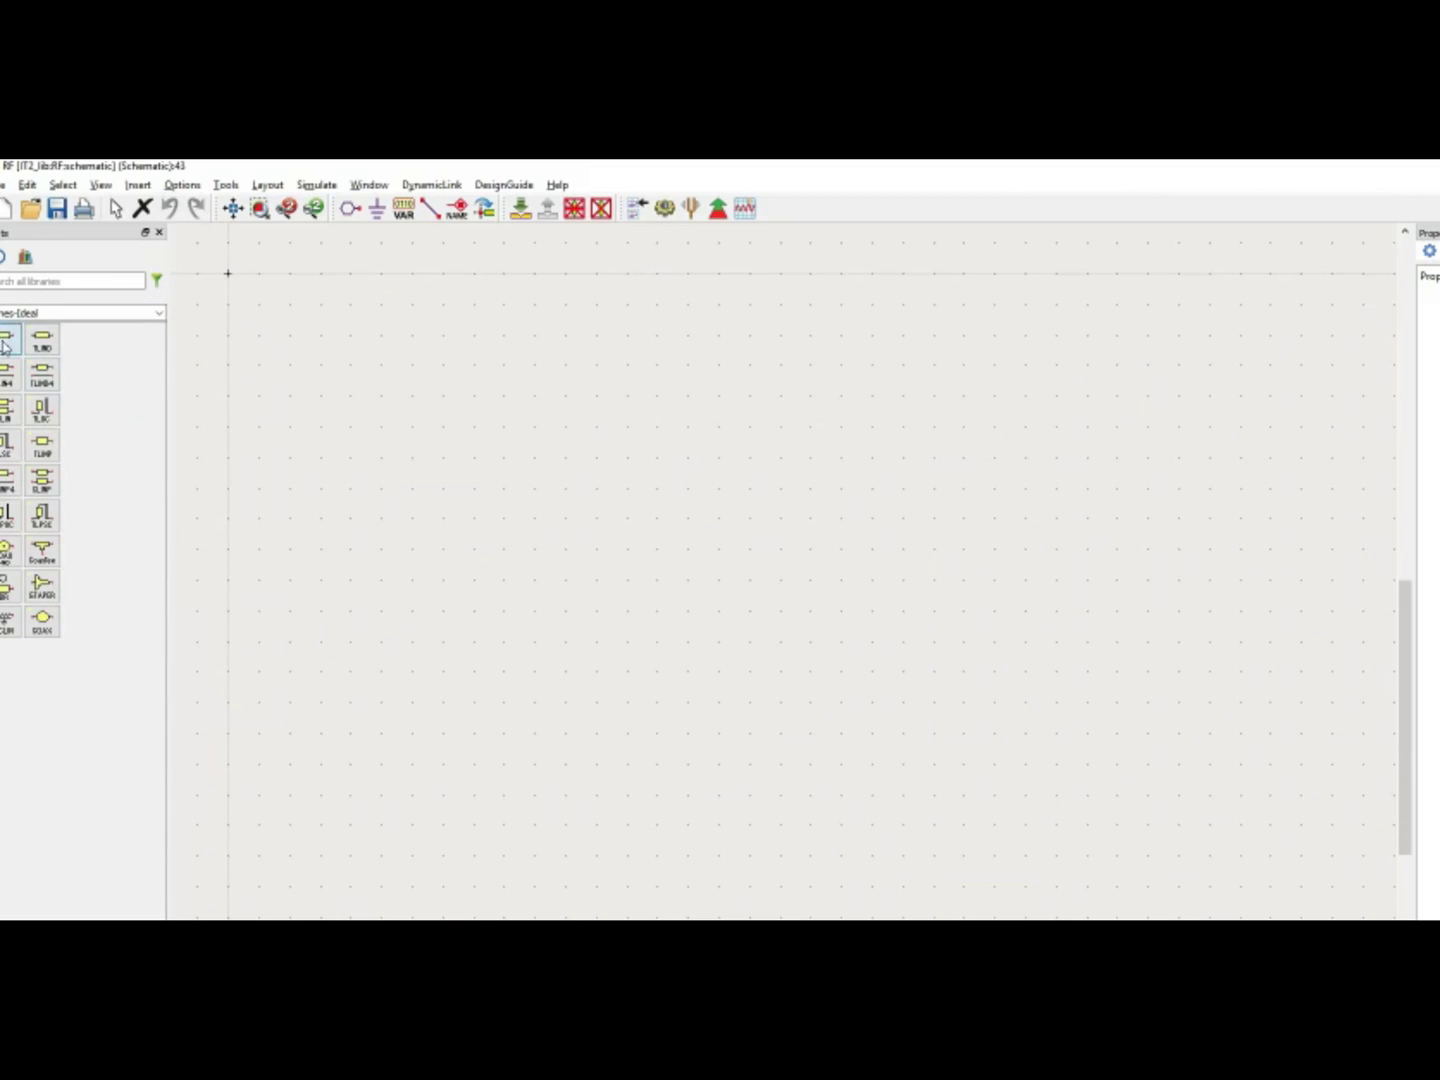
{"action": "left_click", "coordinate": [707, 572]}
{"action": "key", "text": "Escape"}
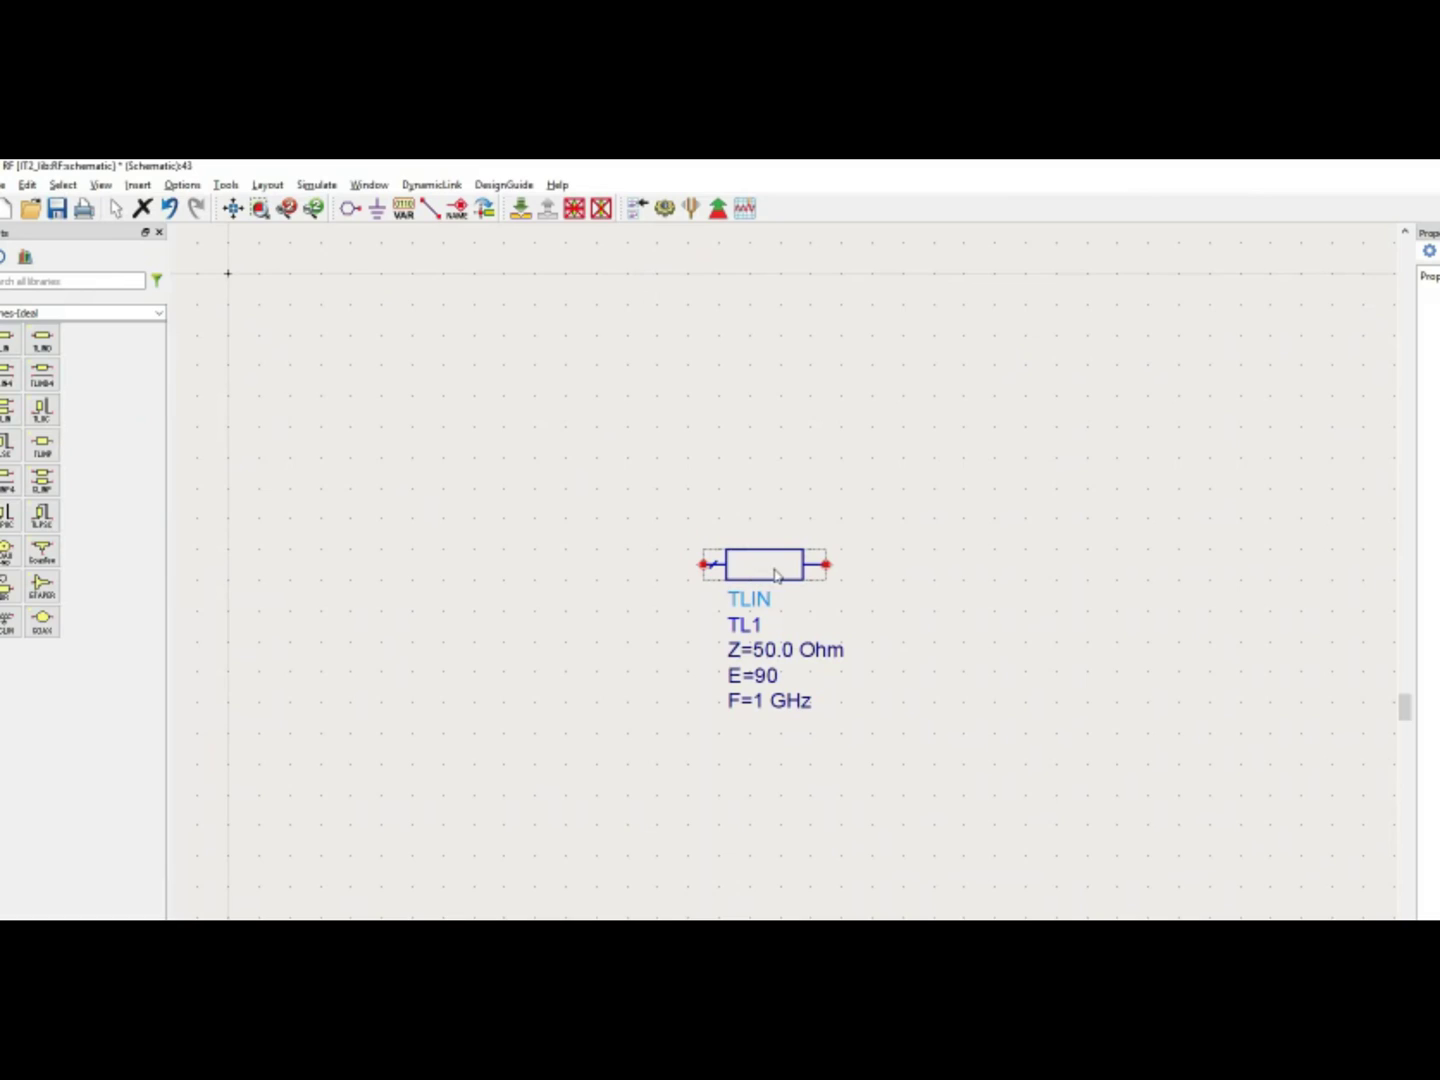
- Keep the line's impedance at Z=50.0 Ohm and electrical length at E=90
{"action": "double_click", "coordinate": [733, 648]}
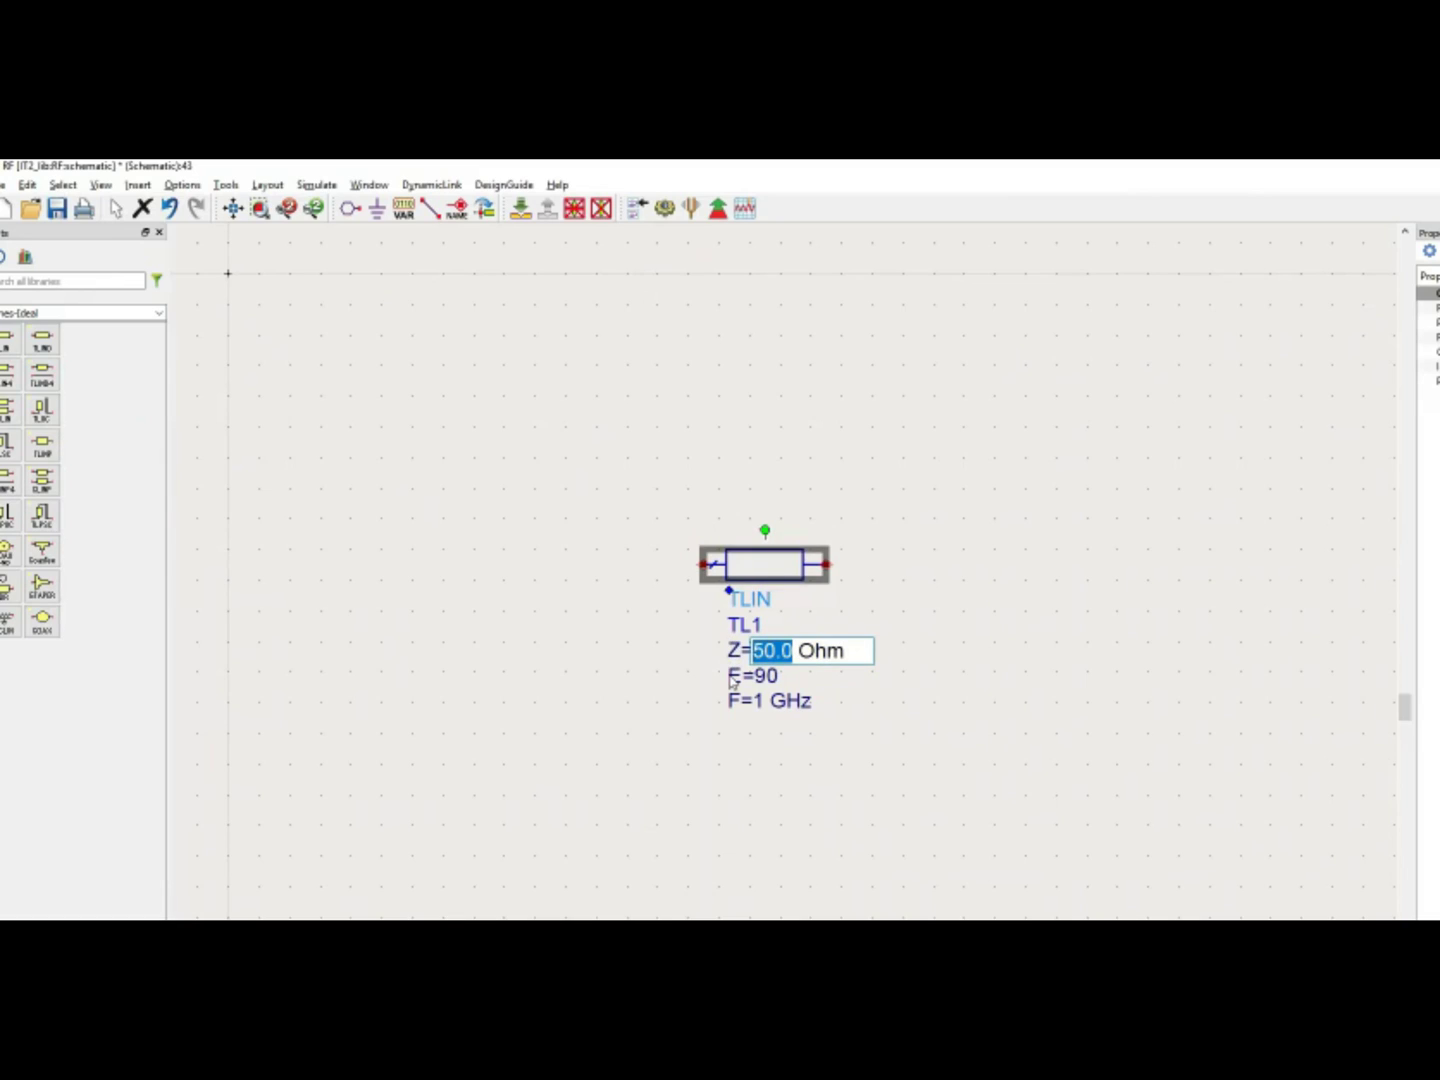
{"action": "left_click", "coordinate": [788, 689]}
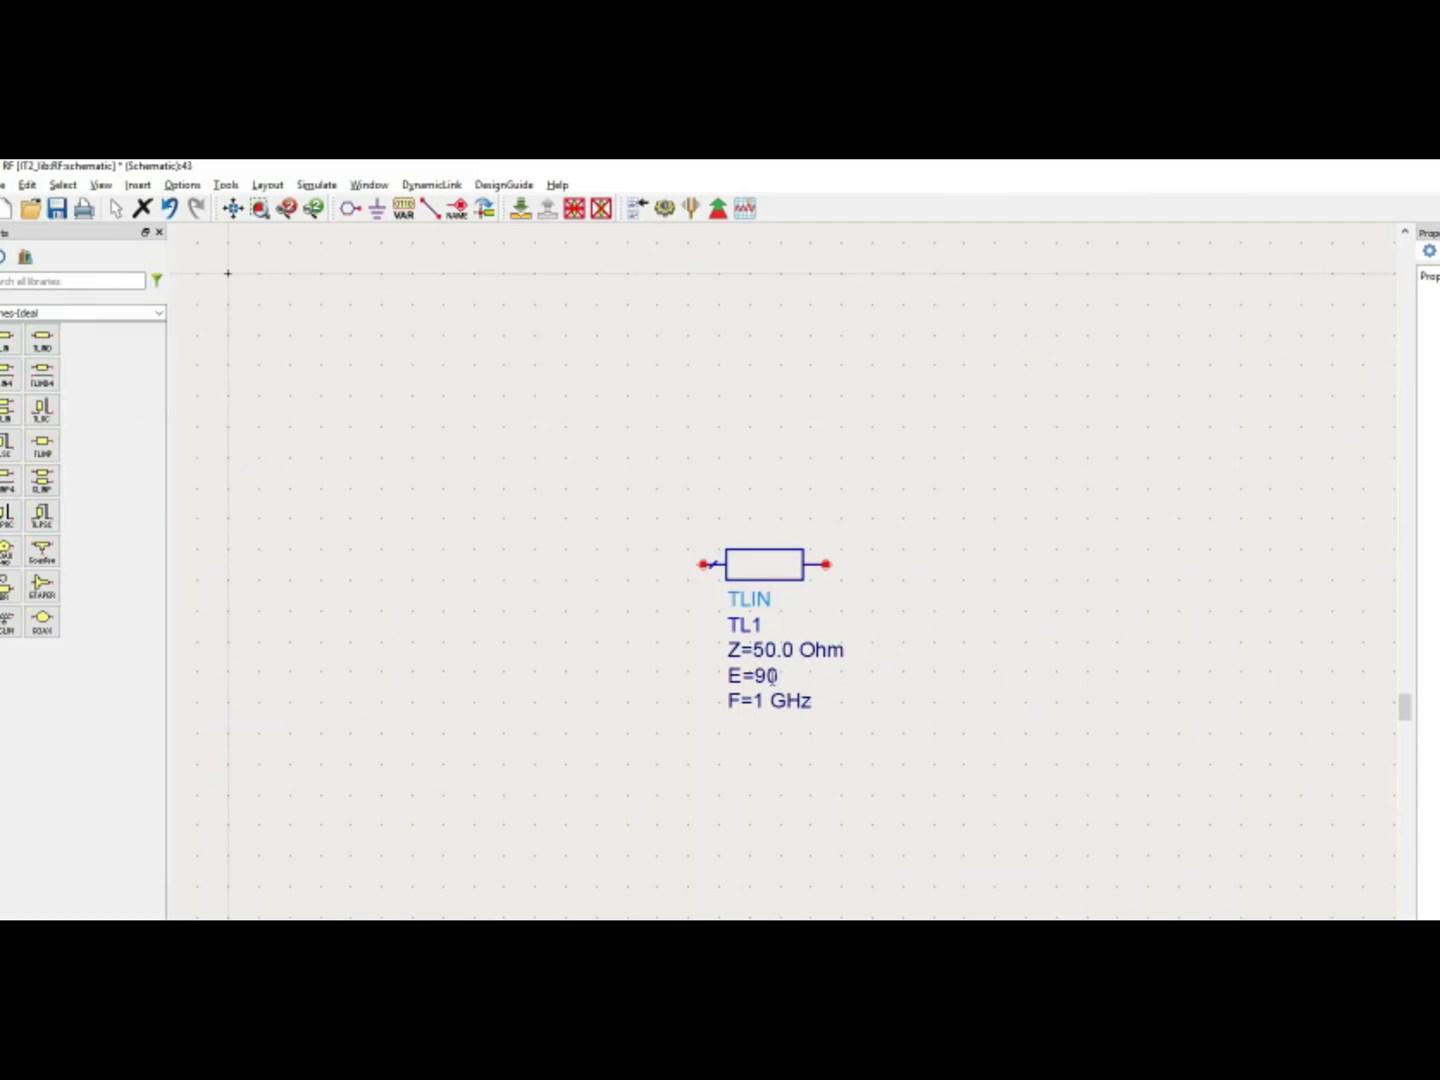
{"action": "double_click", "coordinate": [767, 676]}
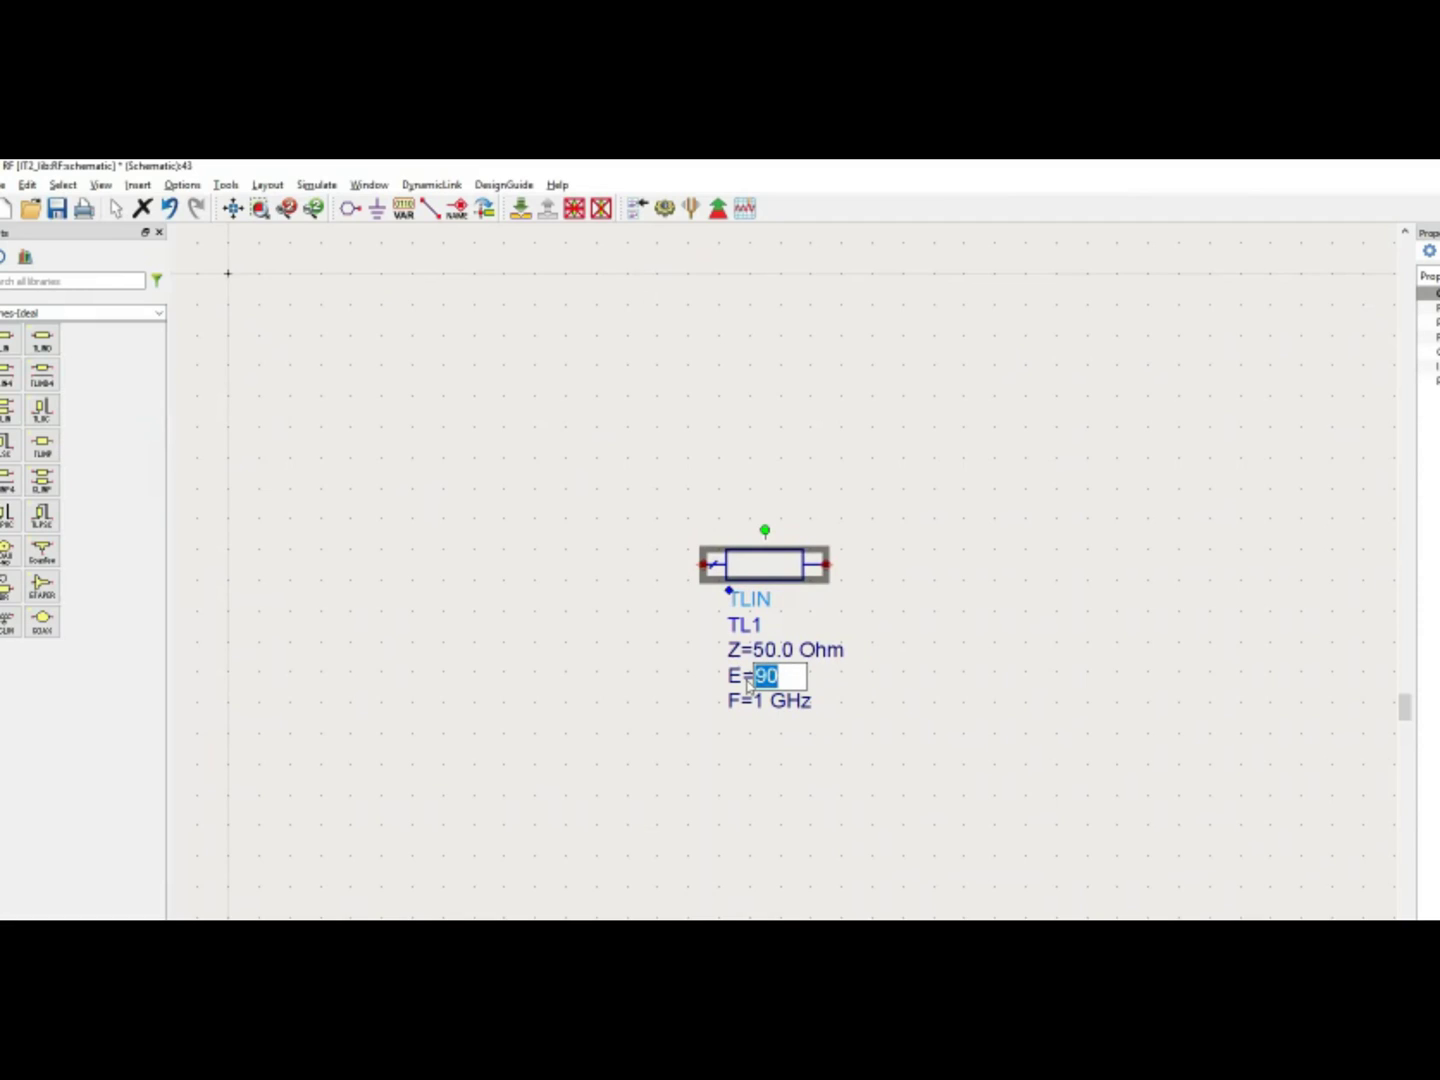
{"action": "left_click", "coordinate": [781, 726]}
- Change the TLIN frequency F from 1 GHz to 2 GHz
{"action": "double_click", "coordinate": [759, 701]}
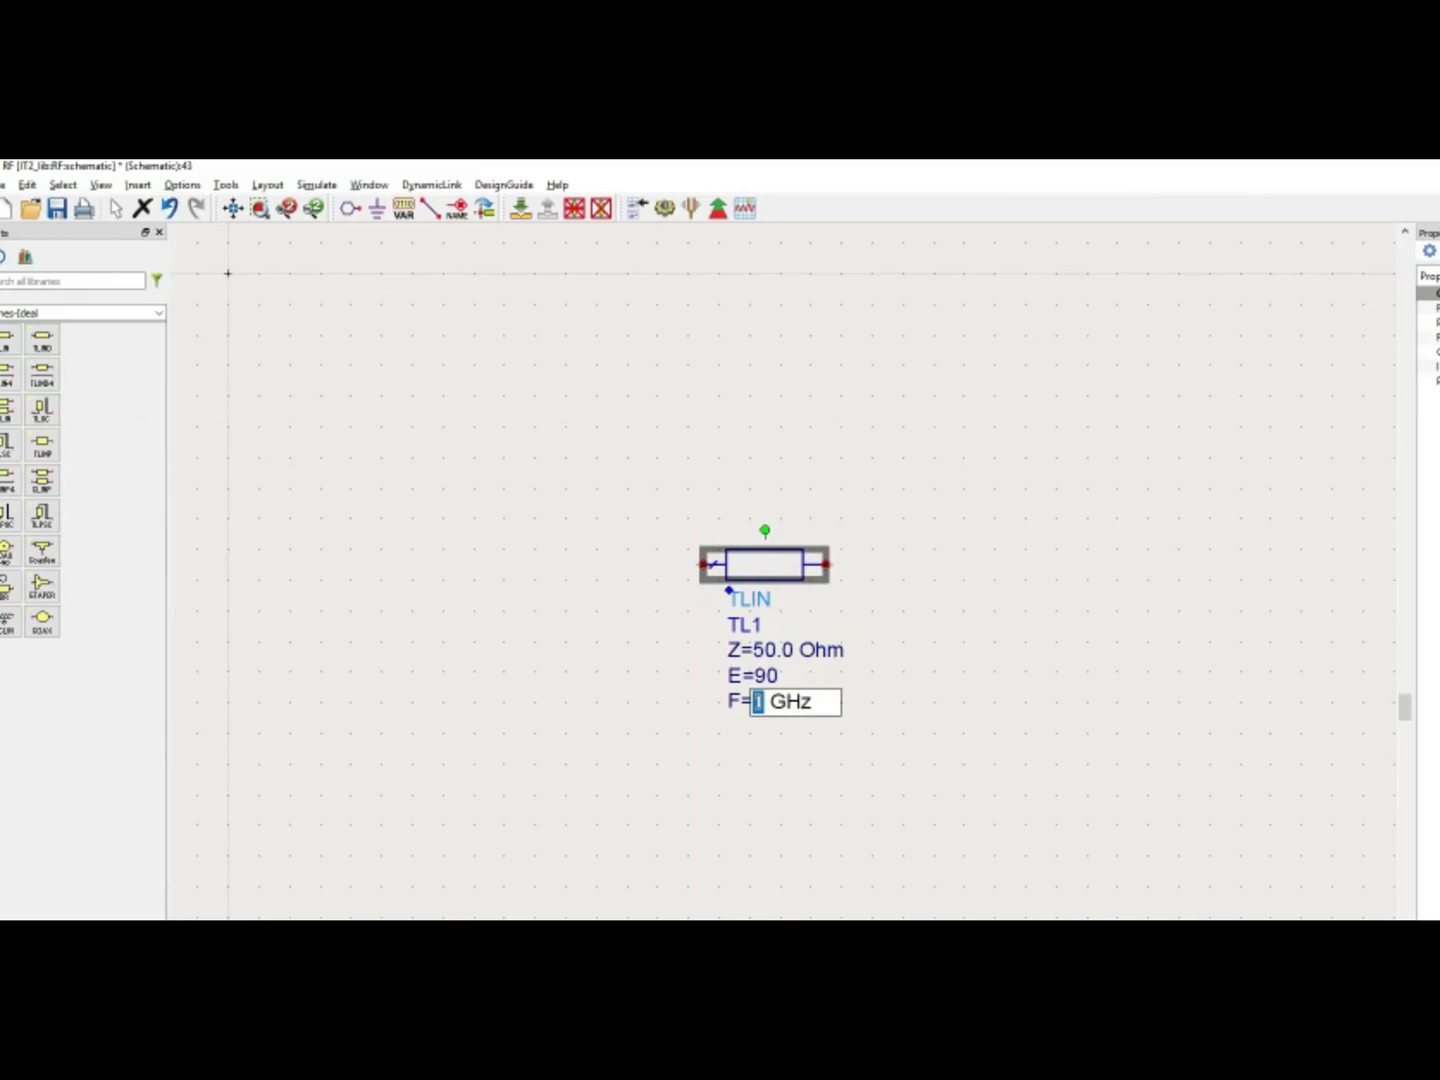
{"action": "left_click_drag", "start_coordinate": [760, 701], "coordinate": [825, 704]}
{"action": "left_click", "coordinate": [922, 732]}
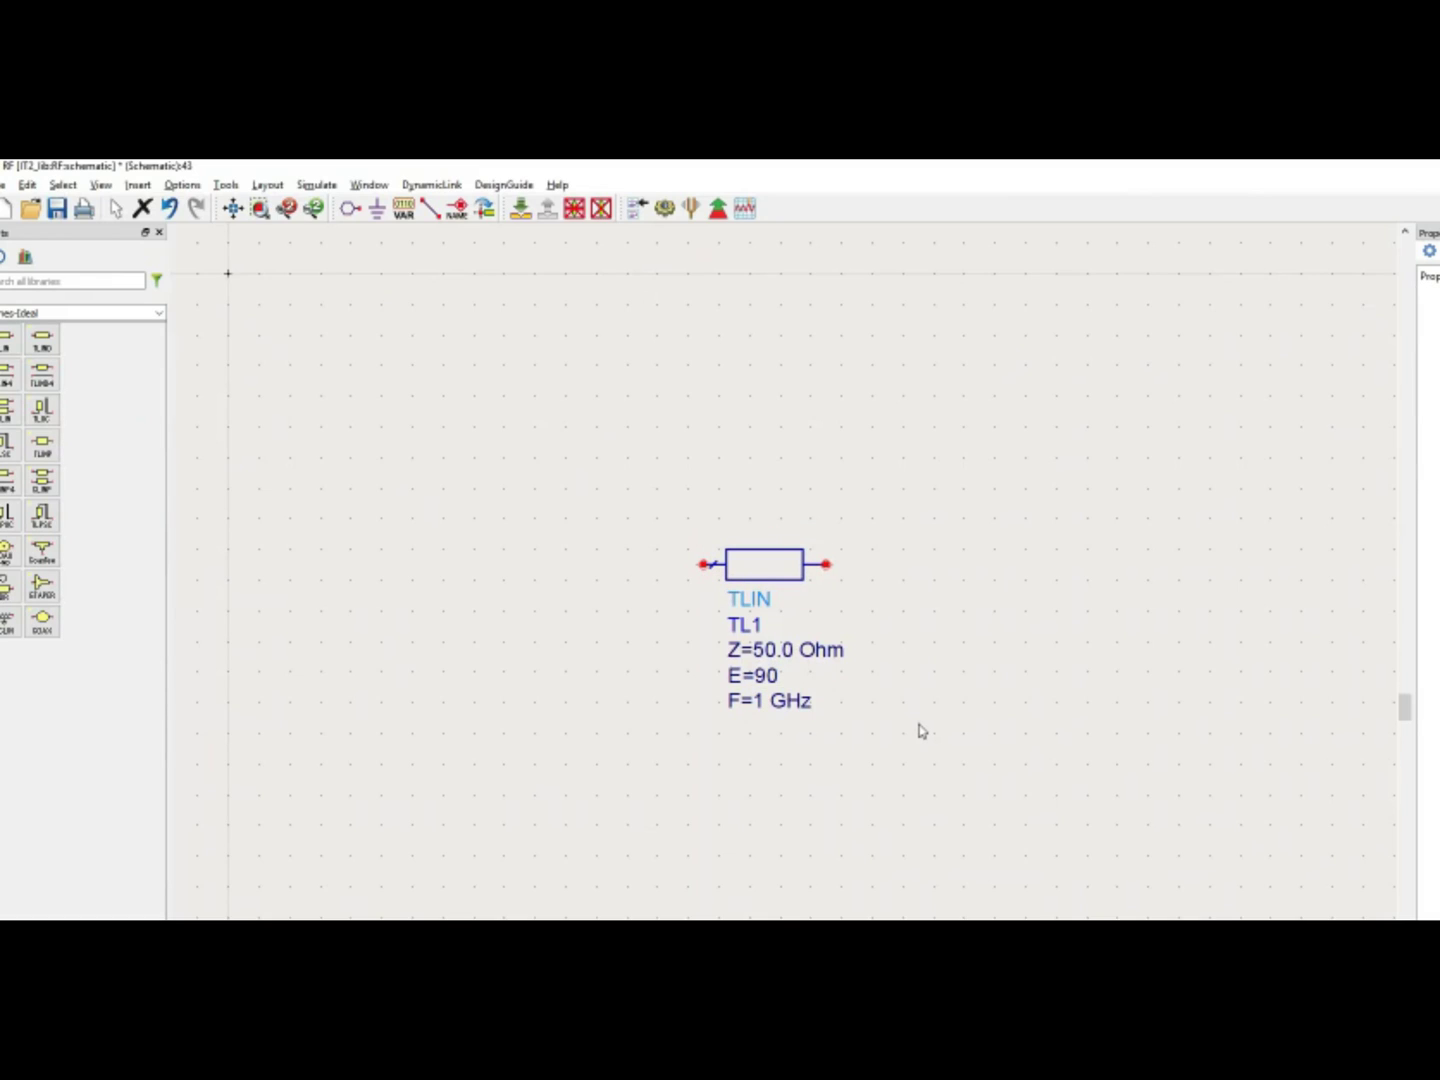
{"action": "double_click", "coordinate": [779, 701]}
{"action": "left_click_drag", "start_coordinate": [826, 701], "coordinate": [751, 702]}
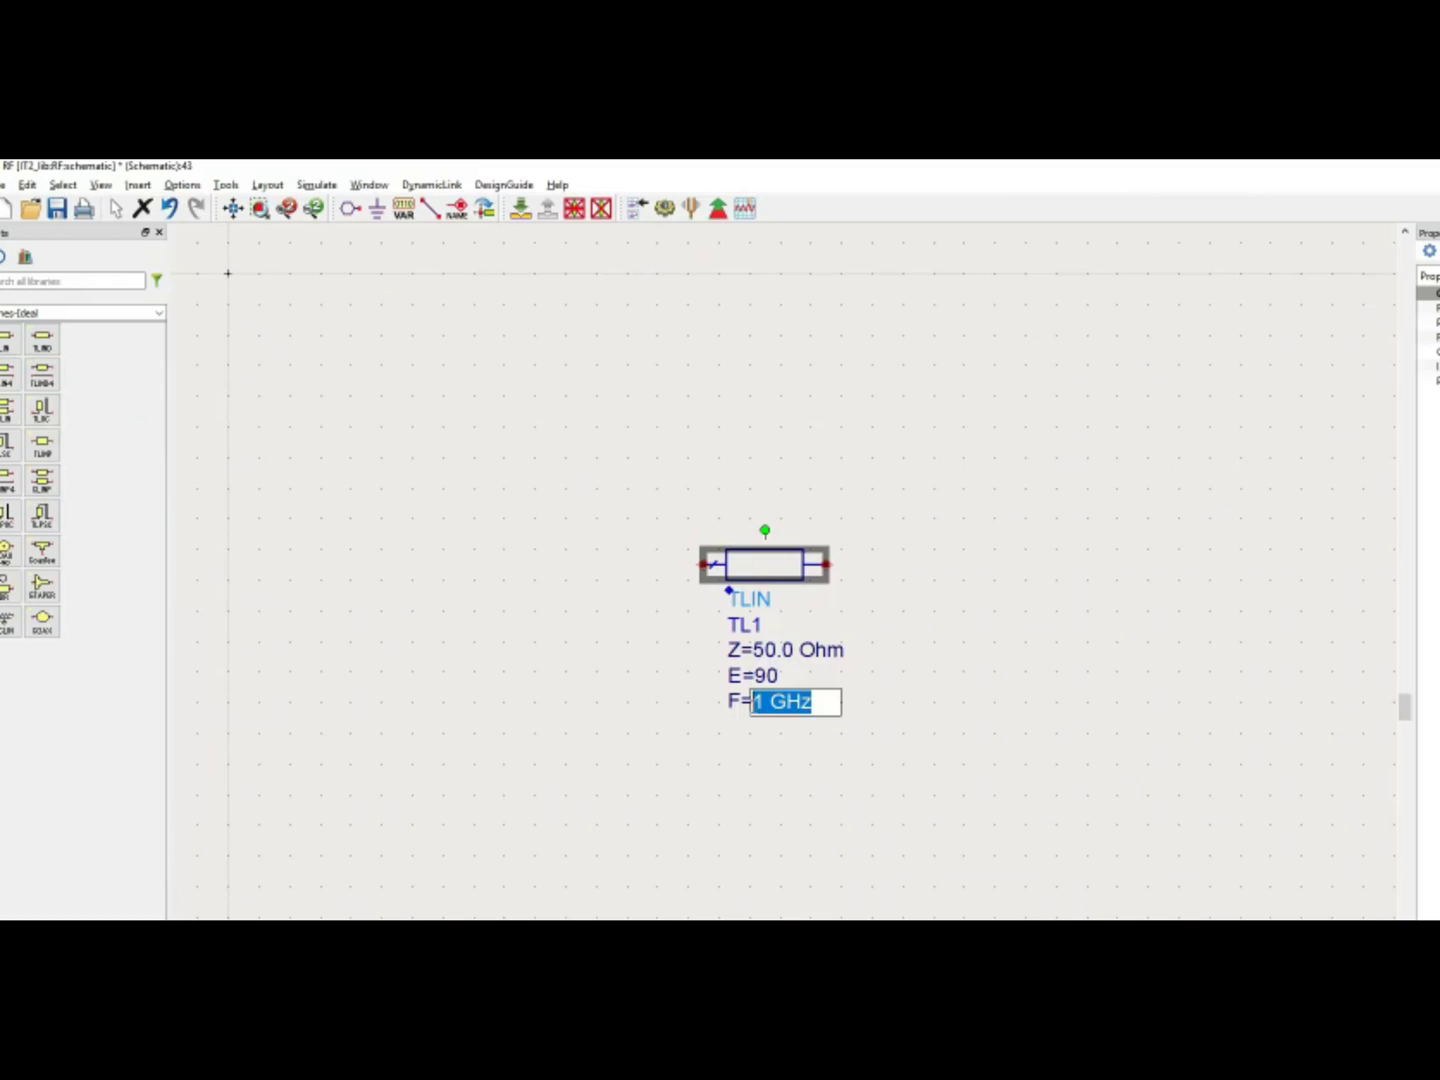
{"action": "left_click", "coordinate": [770, 701]}
{"action": "left_click_drag", "start_coordinate": [770, 701], "coordinate": [752, 701]}
{"action": "type", "text": "2"}
{"action": "left_click", "coordinate": [756, 752]}
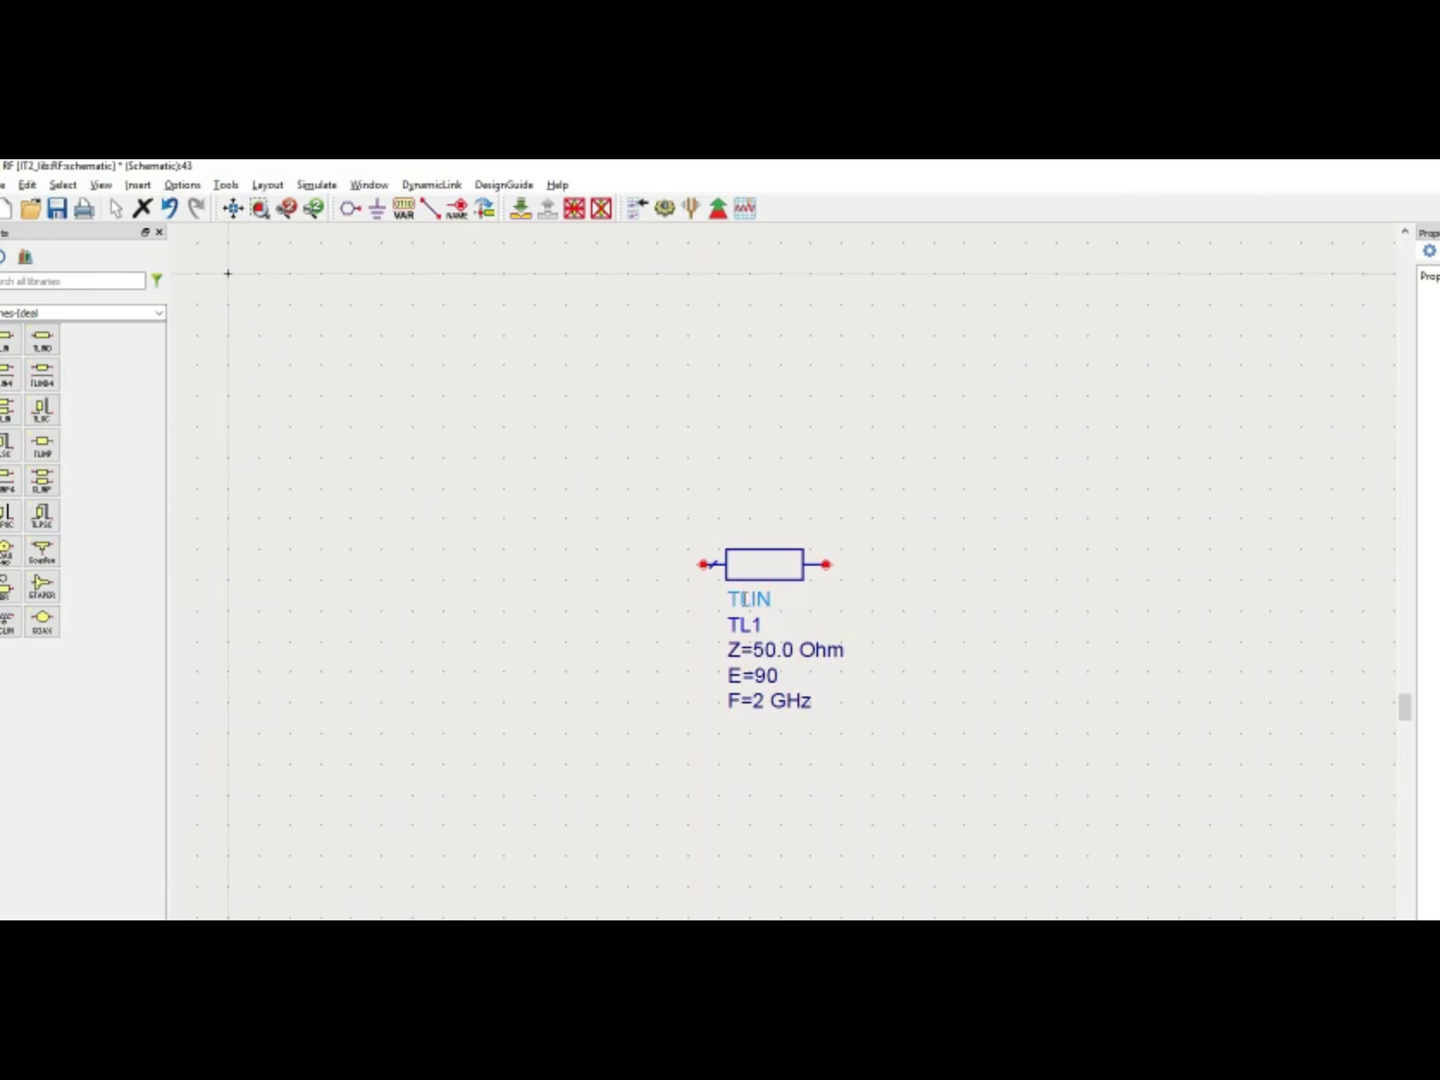
{"action": "double_click", "coordinate": [758, 649]}
{"action": "left_click", "coordinate": [916, 692]}
{"action": "double_click", "coordinate": [763, 677]}
{"action": "left_click", "coordinate": [785, 706]}
{"action": "double_click", "coordinate": [763, 677]}
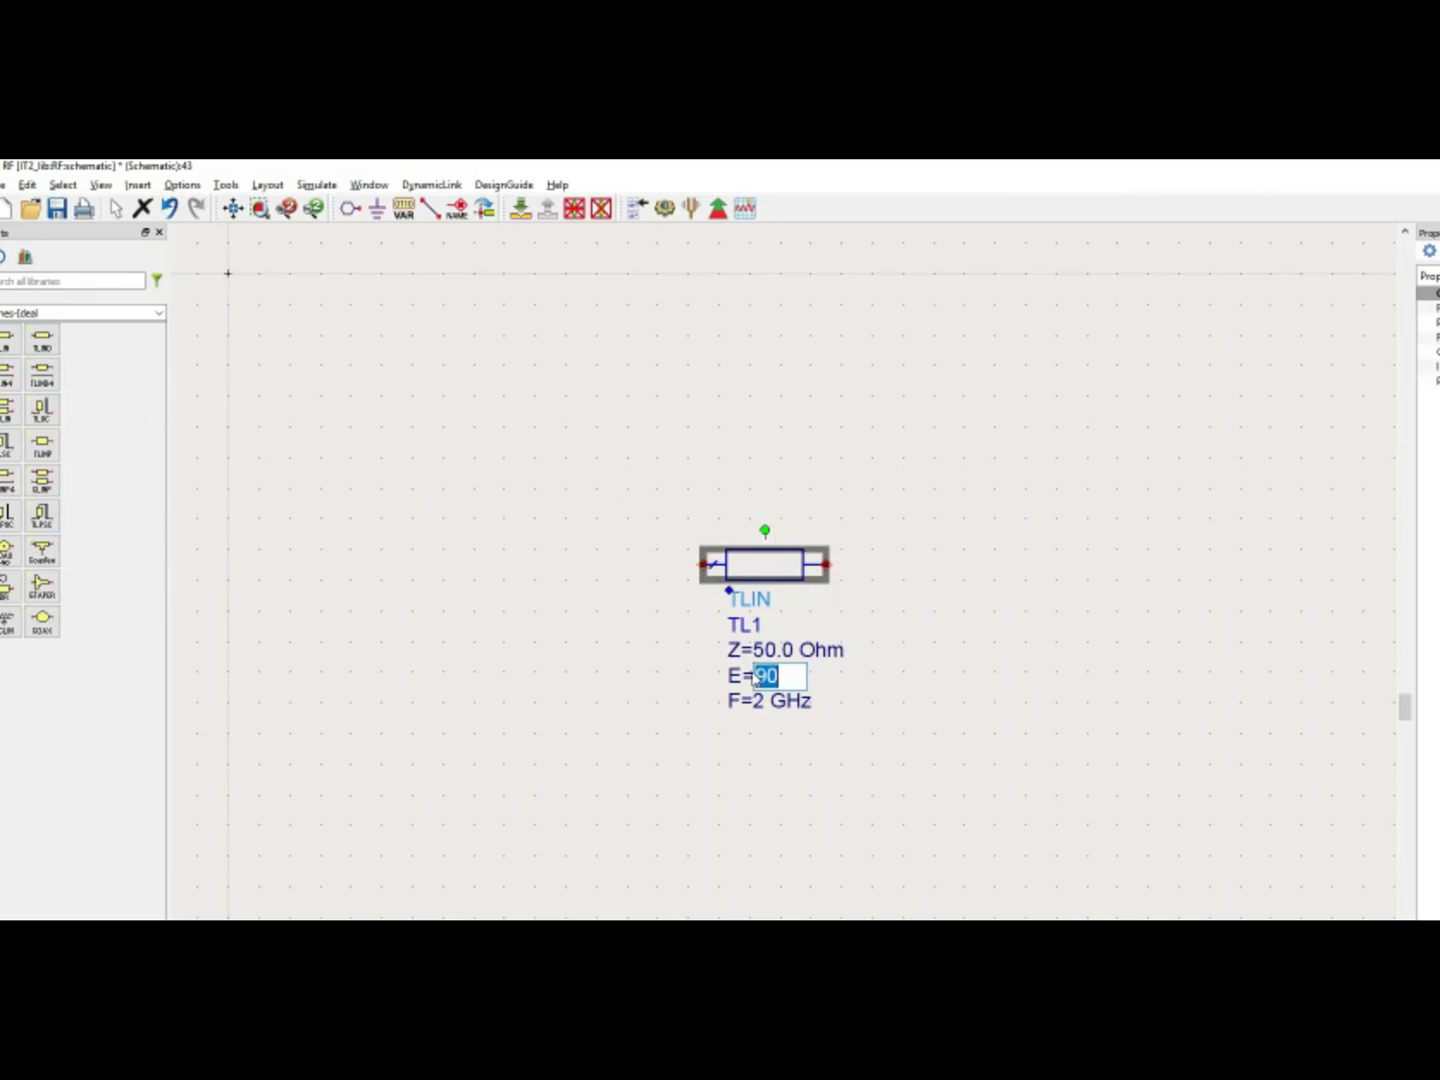
{"action": "left_click", "coordinate": [777, 719]}
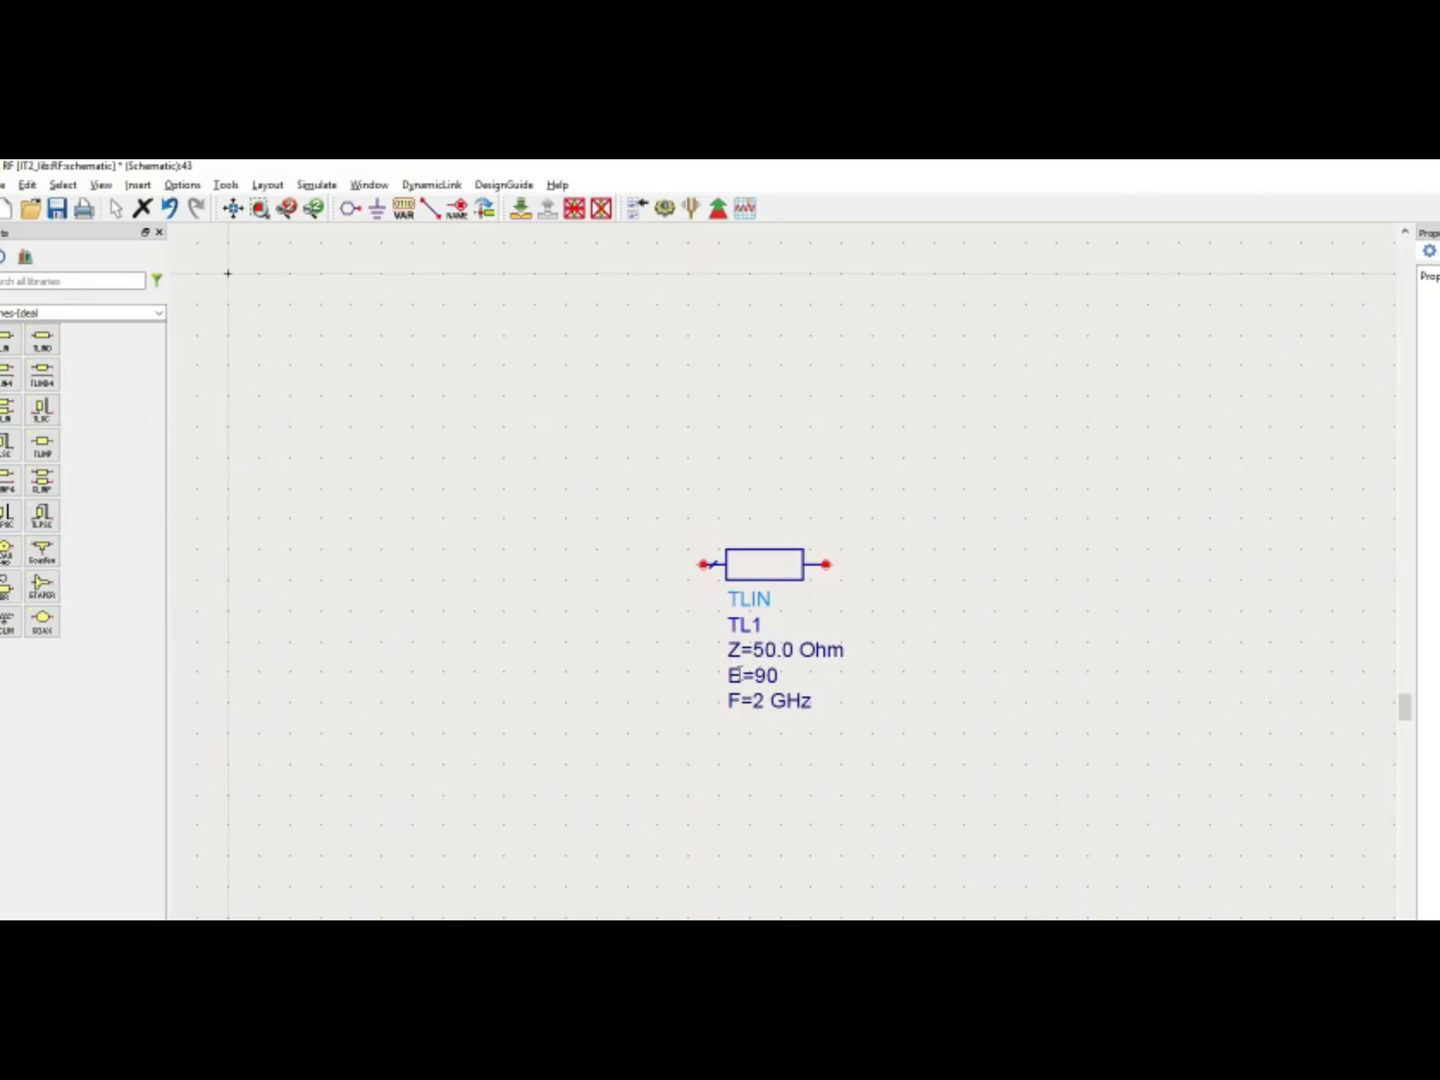
{"action": "double_click", "coordinate": [788, 649]}
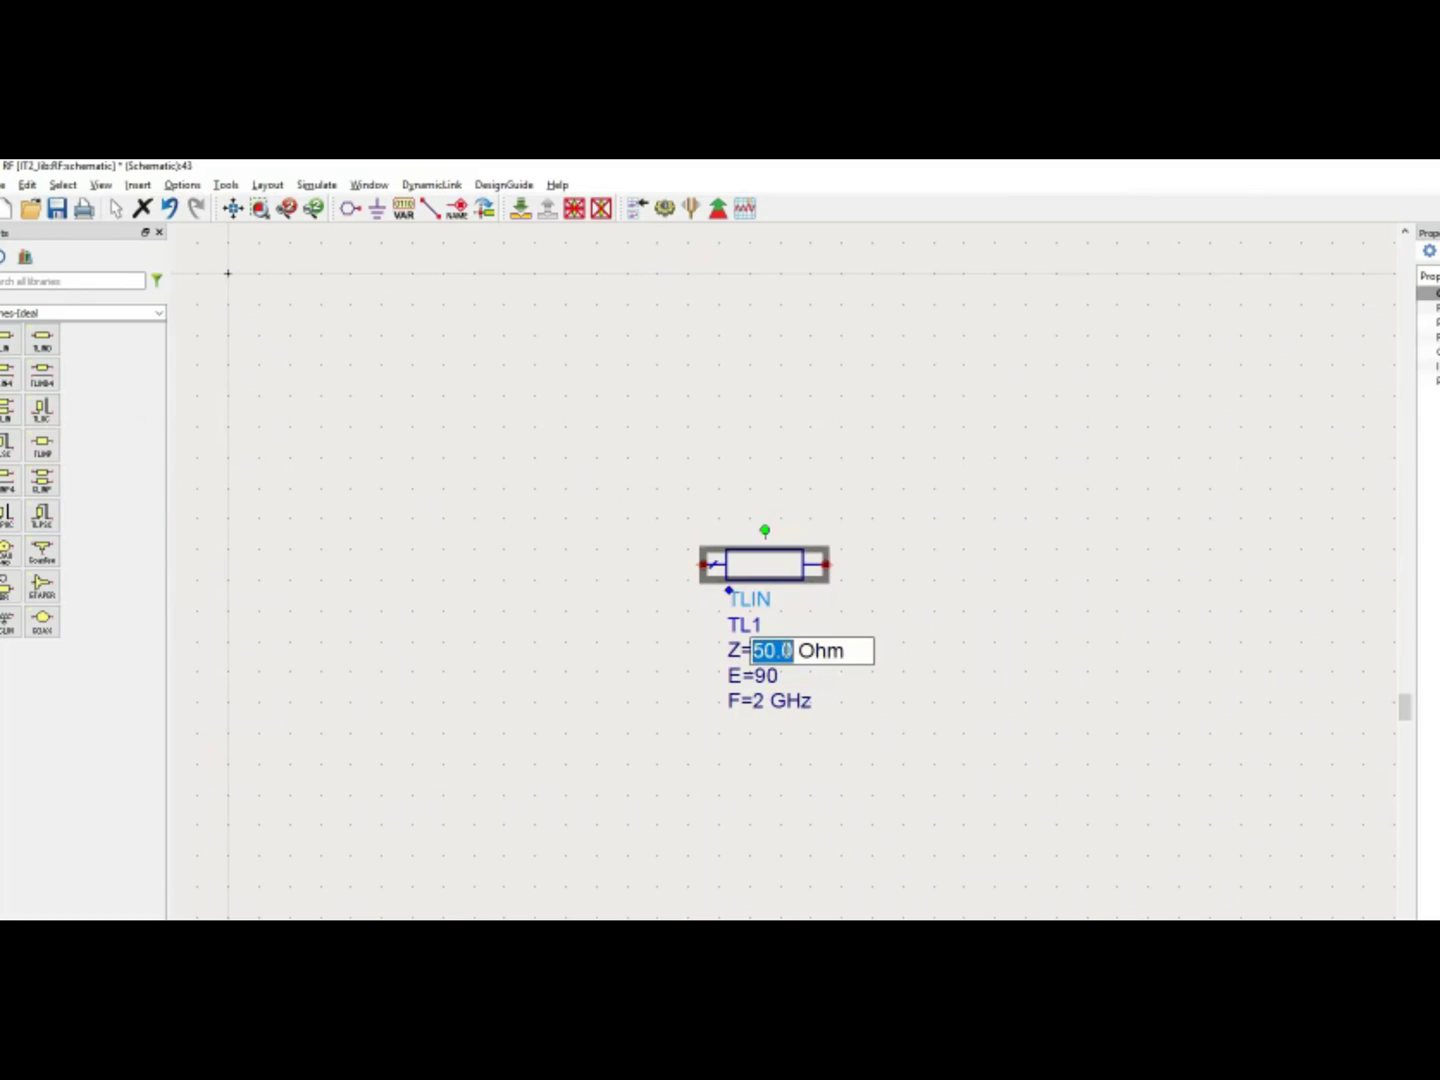
{"action": "left_click", "coordinate": [803, 805]}
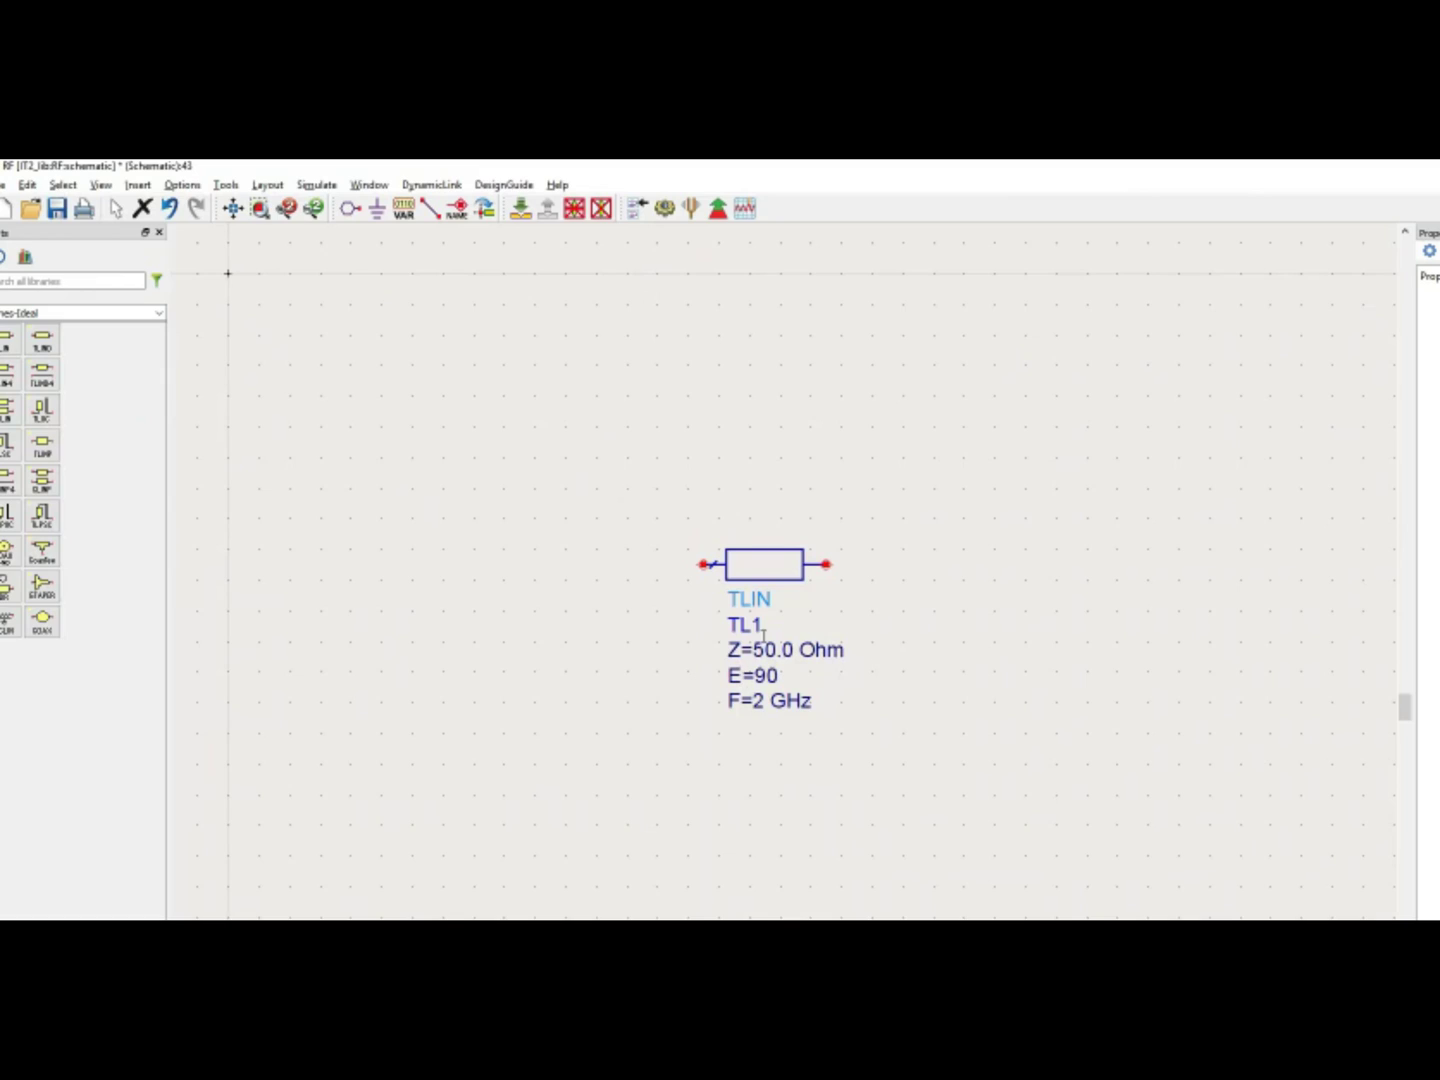
{"action": "left_click", "coordinate": [771, 567]}
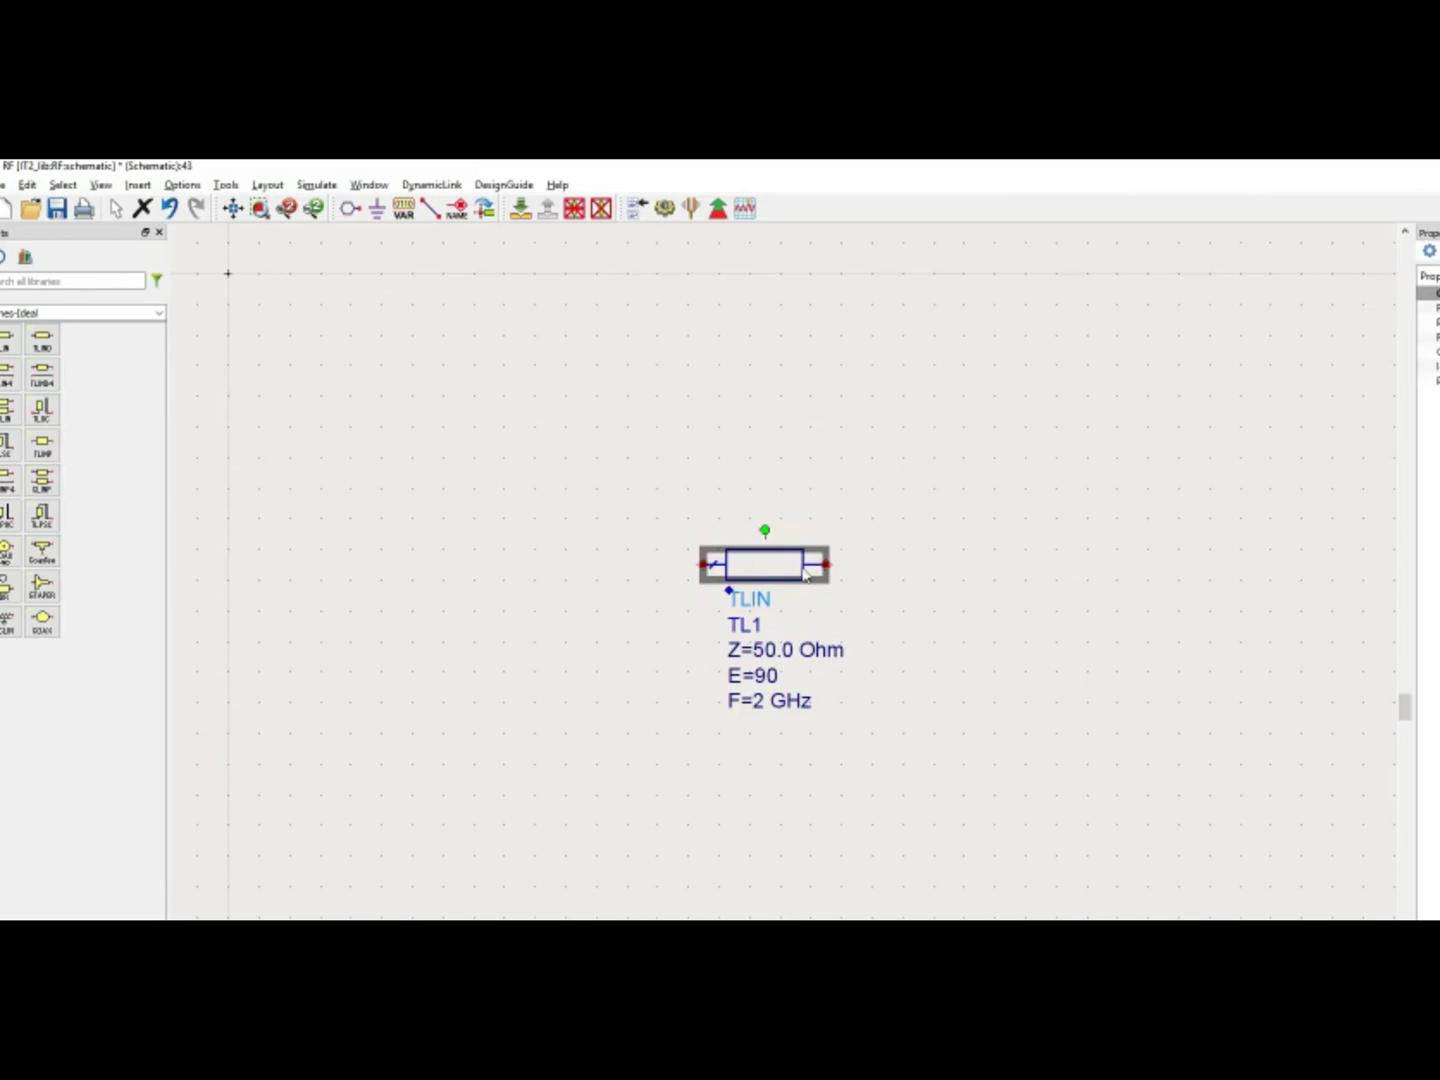
{"action": "left_click", "coordinate": [912, 586]}
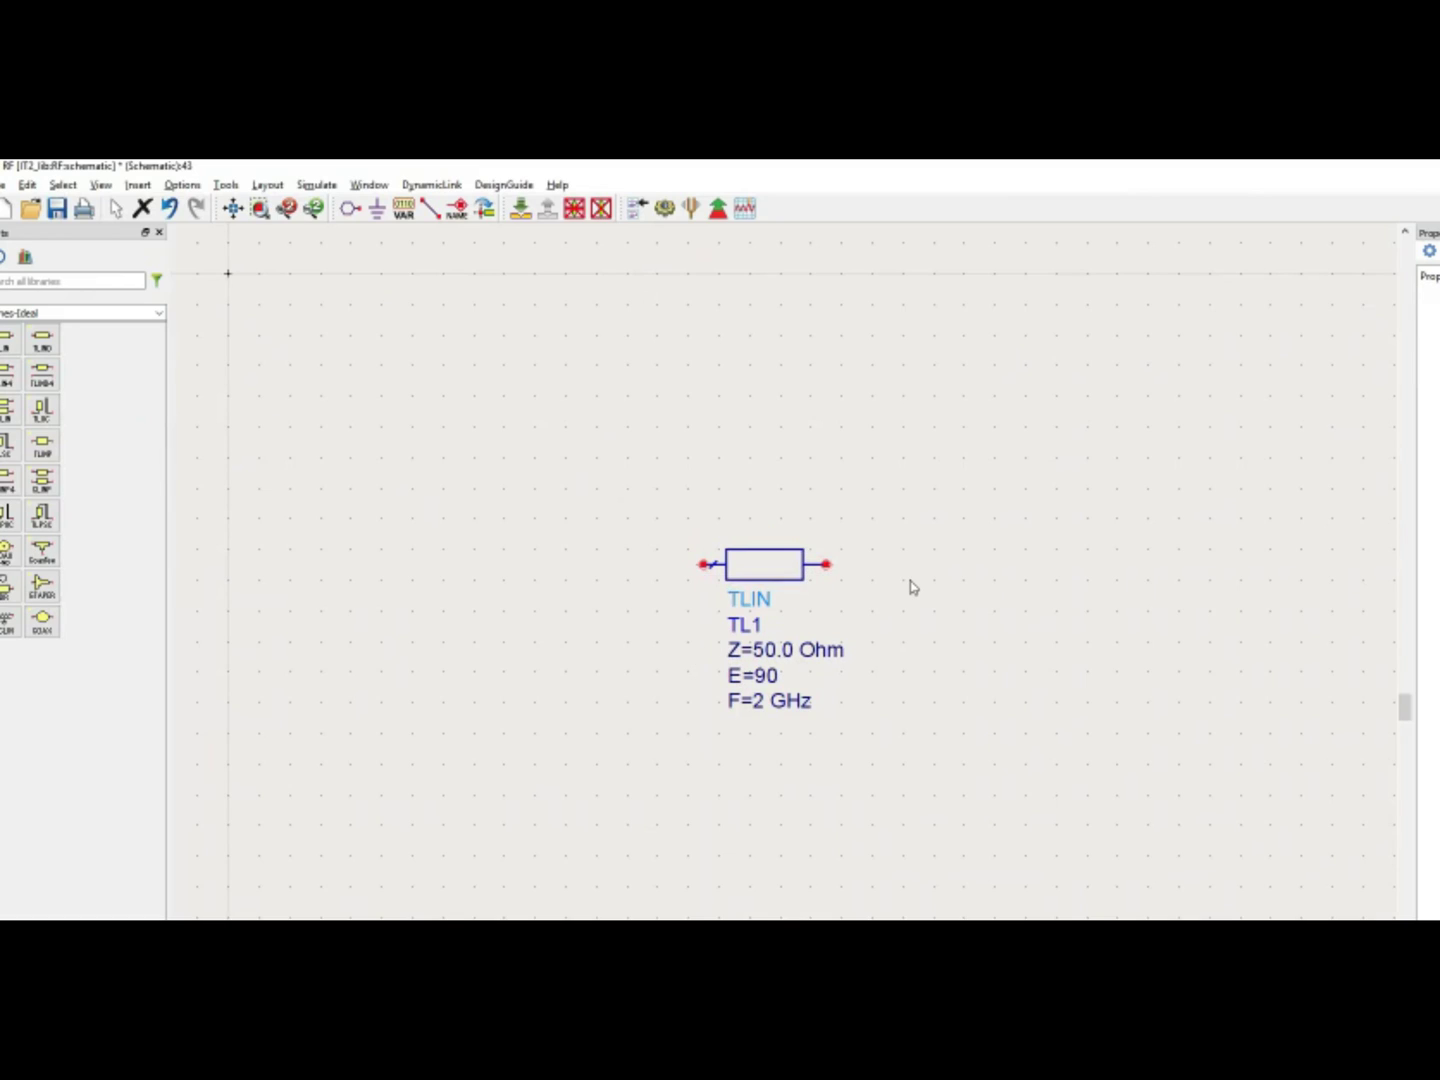
- Attach Term1 and Term2 ports from Simulation-S_Param to the line's ends and spread them apart
{"action": "left_click", "coordinate": [159, 317]}
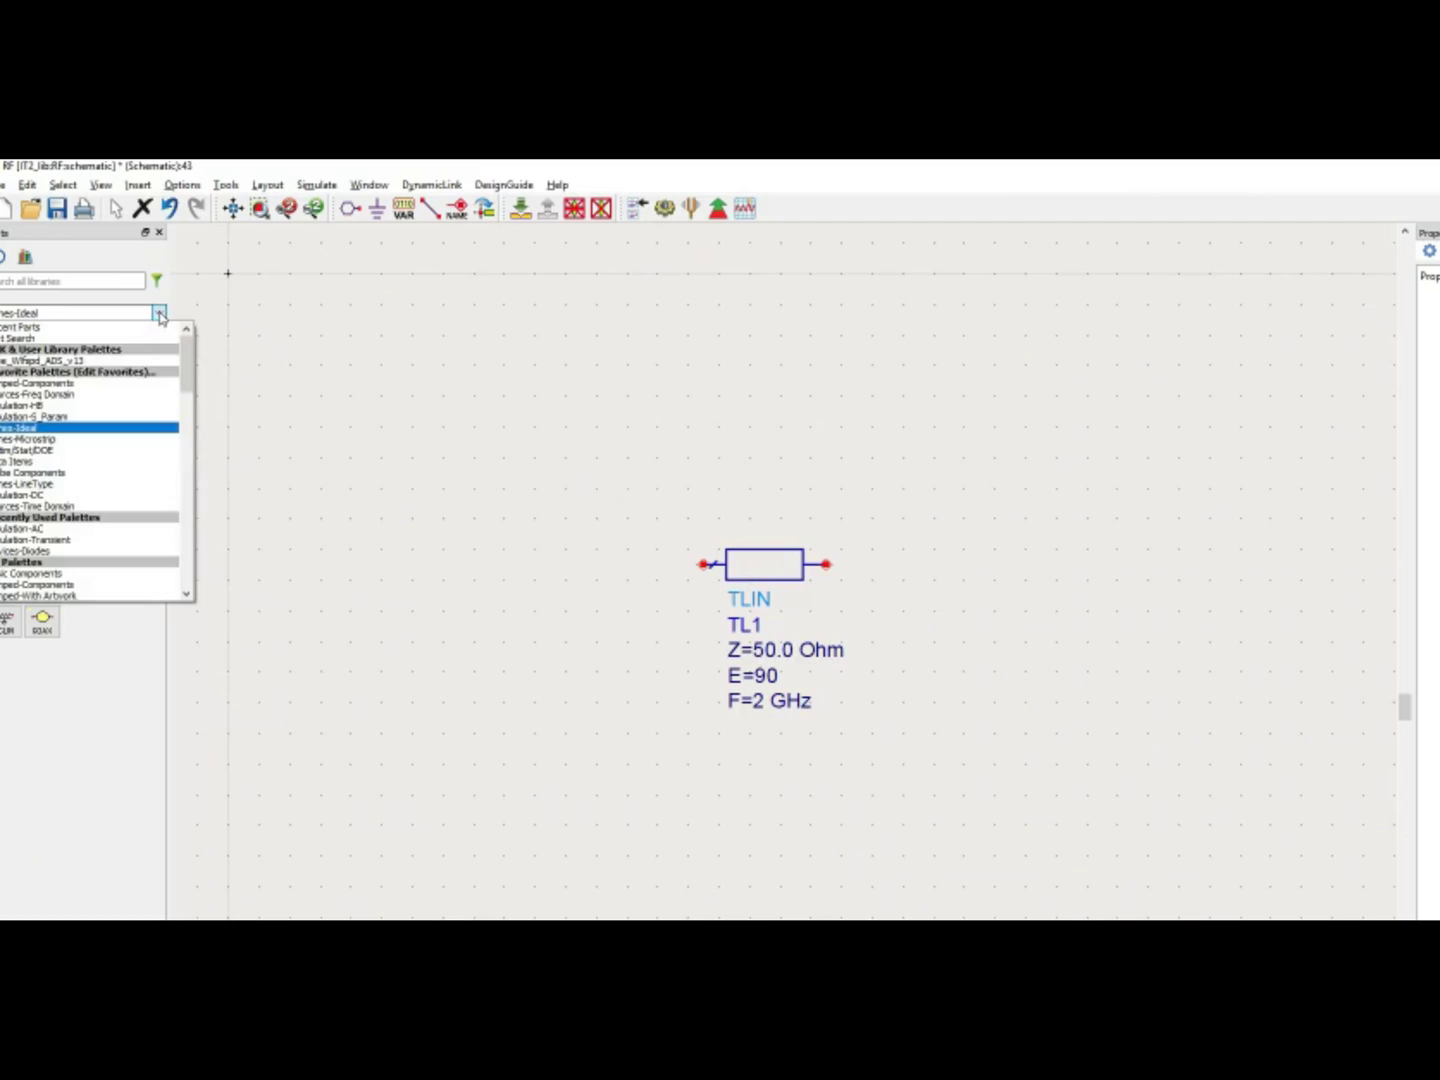
{"action": "left_click", "coordinate": [112, 418]}
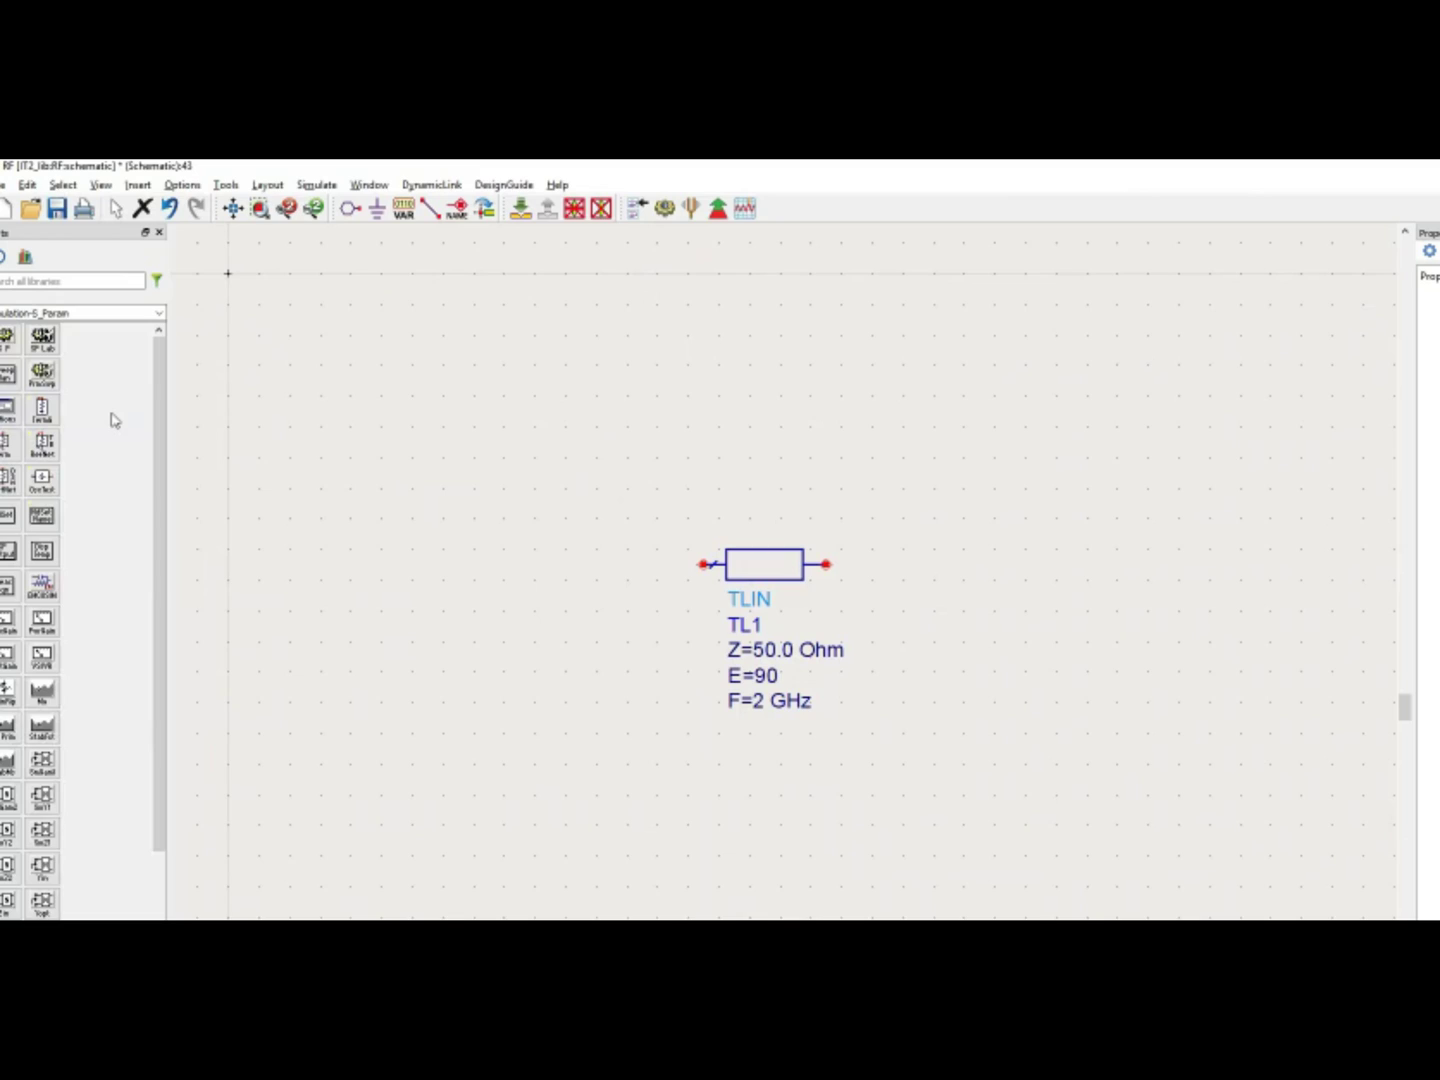
{"action": "left_click", "coordinate": [14, 453]}
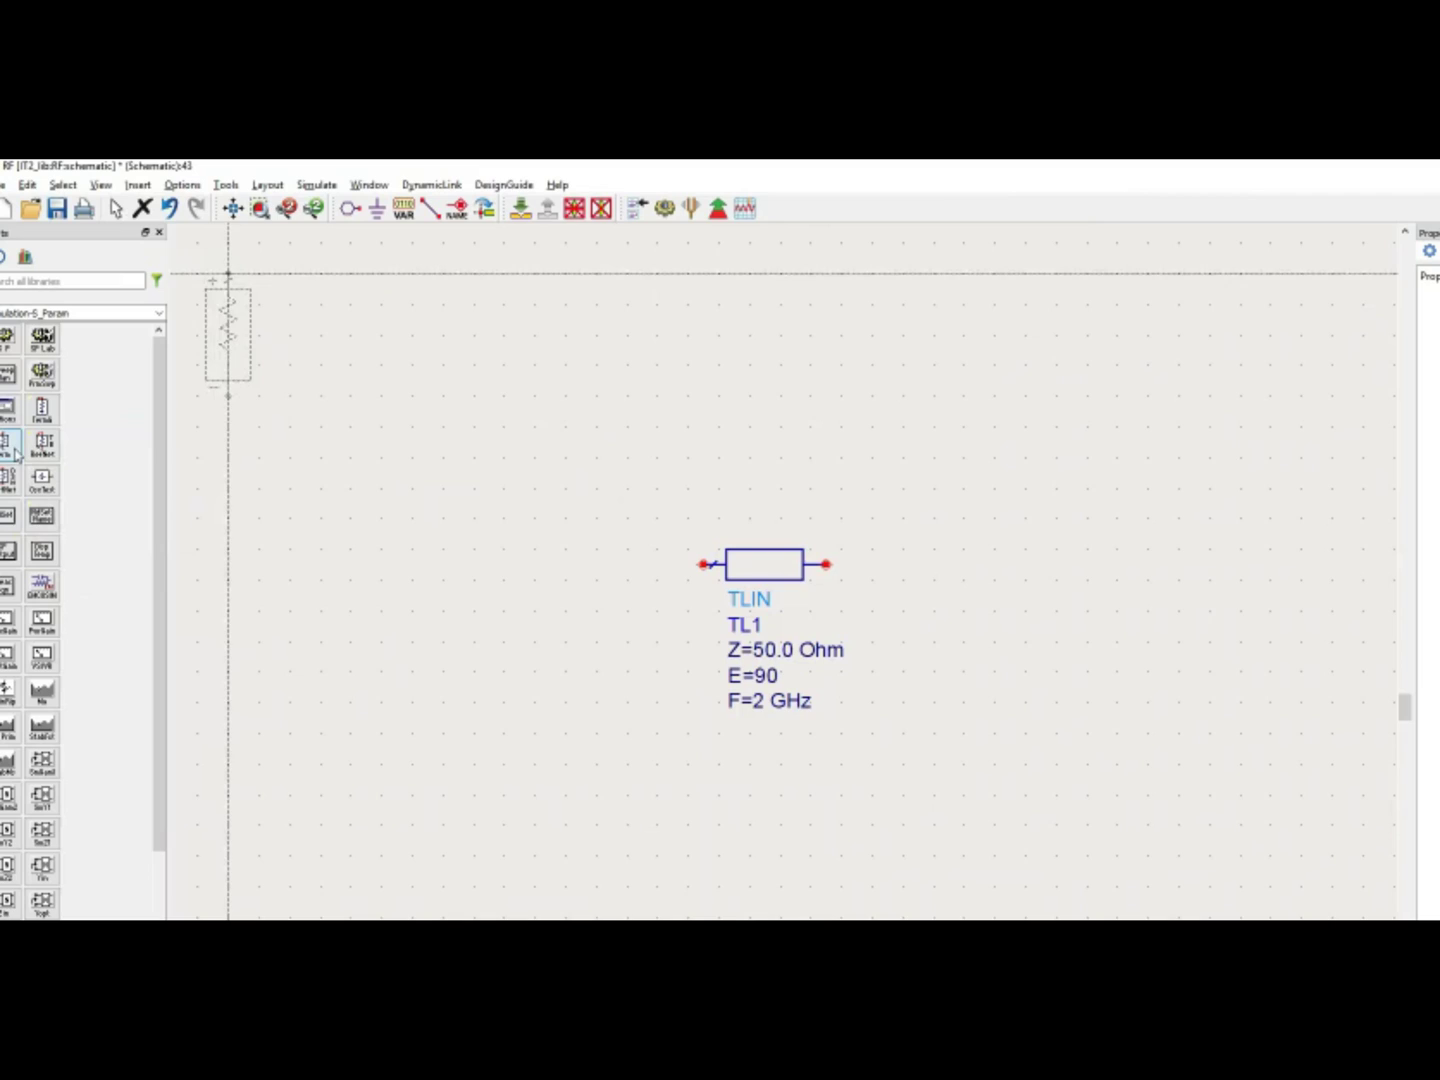
{"action": "left_click", "coordinate": [703, 566]}
{"action": "left_click", "coordinate": [826, 566]}
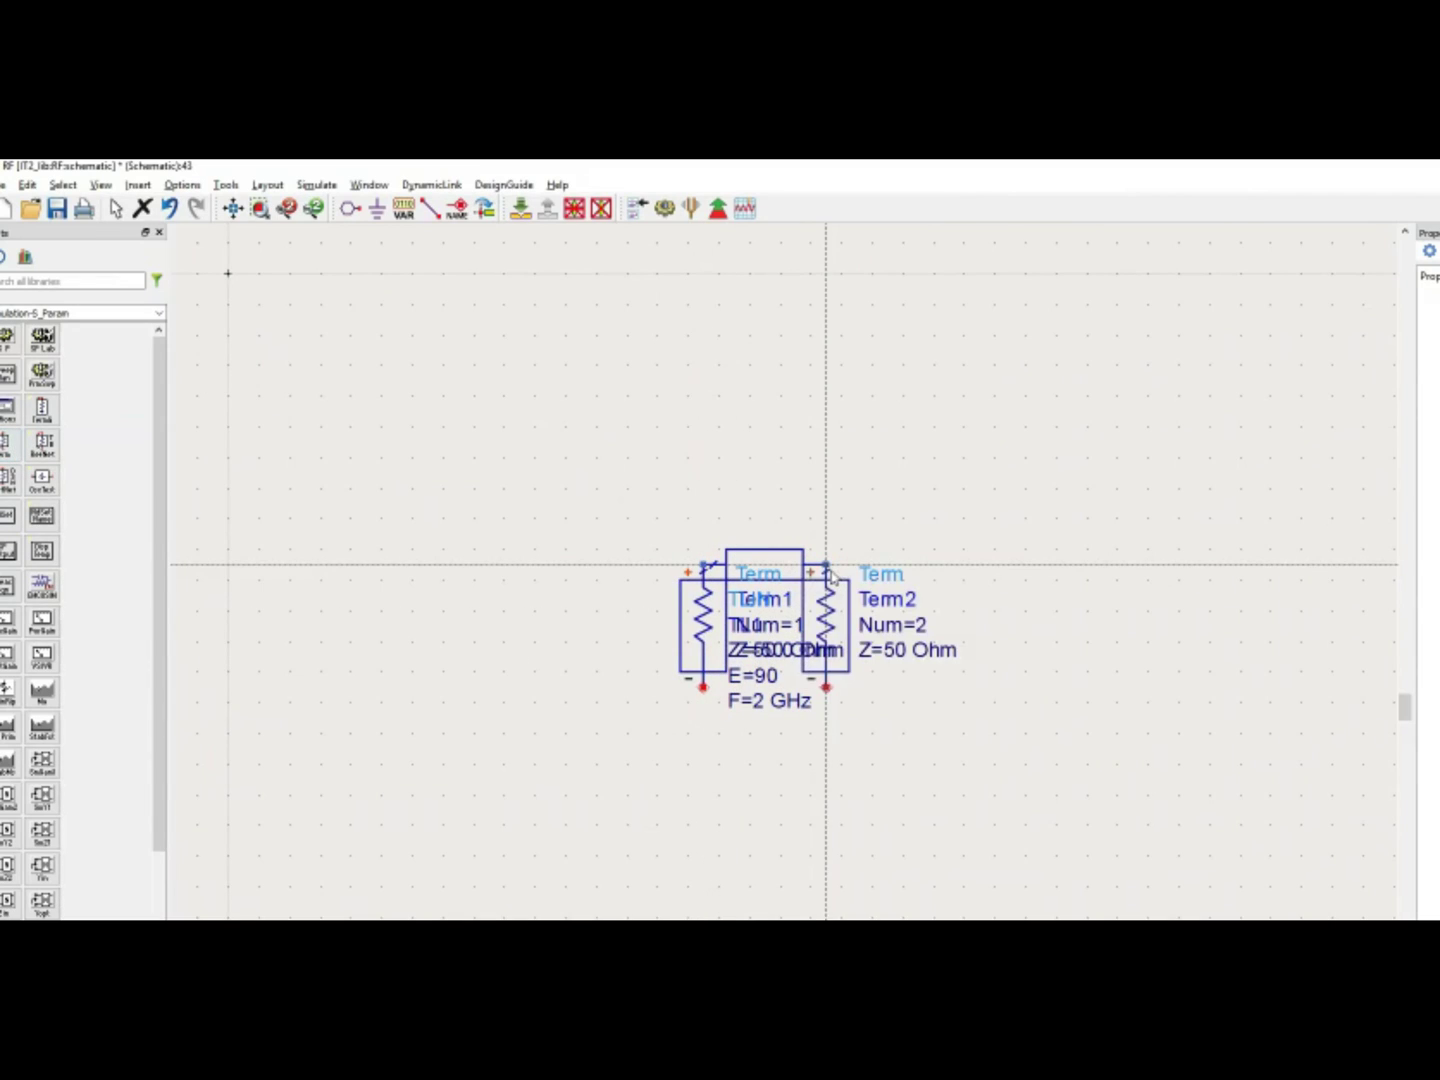
{"action": "left_click_drag", "start_coordinate": [828, 600], "coordinate": [1050, 665]}
{"action": "left_click_drag", "start_coordinate": [707, 628], "coordinate": [446, 658]}
{"action": "left_click", "coordinate": [339, 564]}
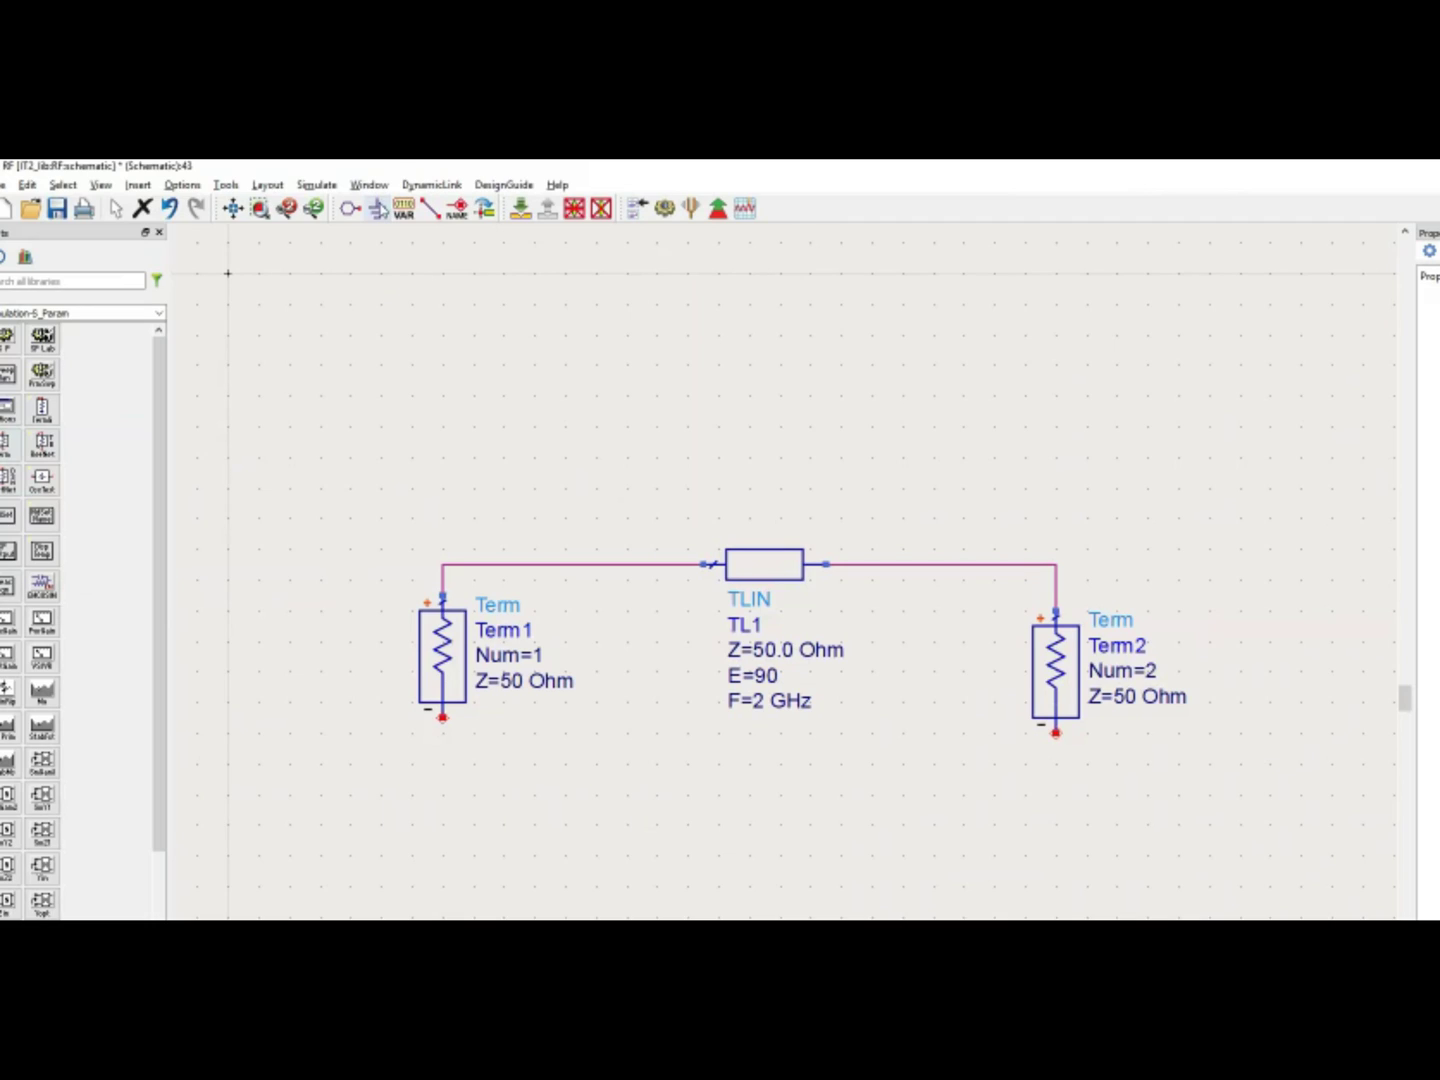
- Ground the bottom pins of Term1 and Term2
{"action": "left_click", "coordinate": [377, 208]}
{"action": "left_click", "coordinate": [446, 728]}
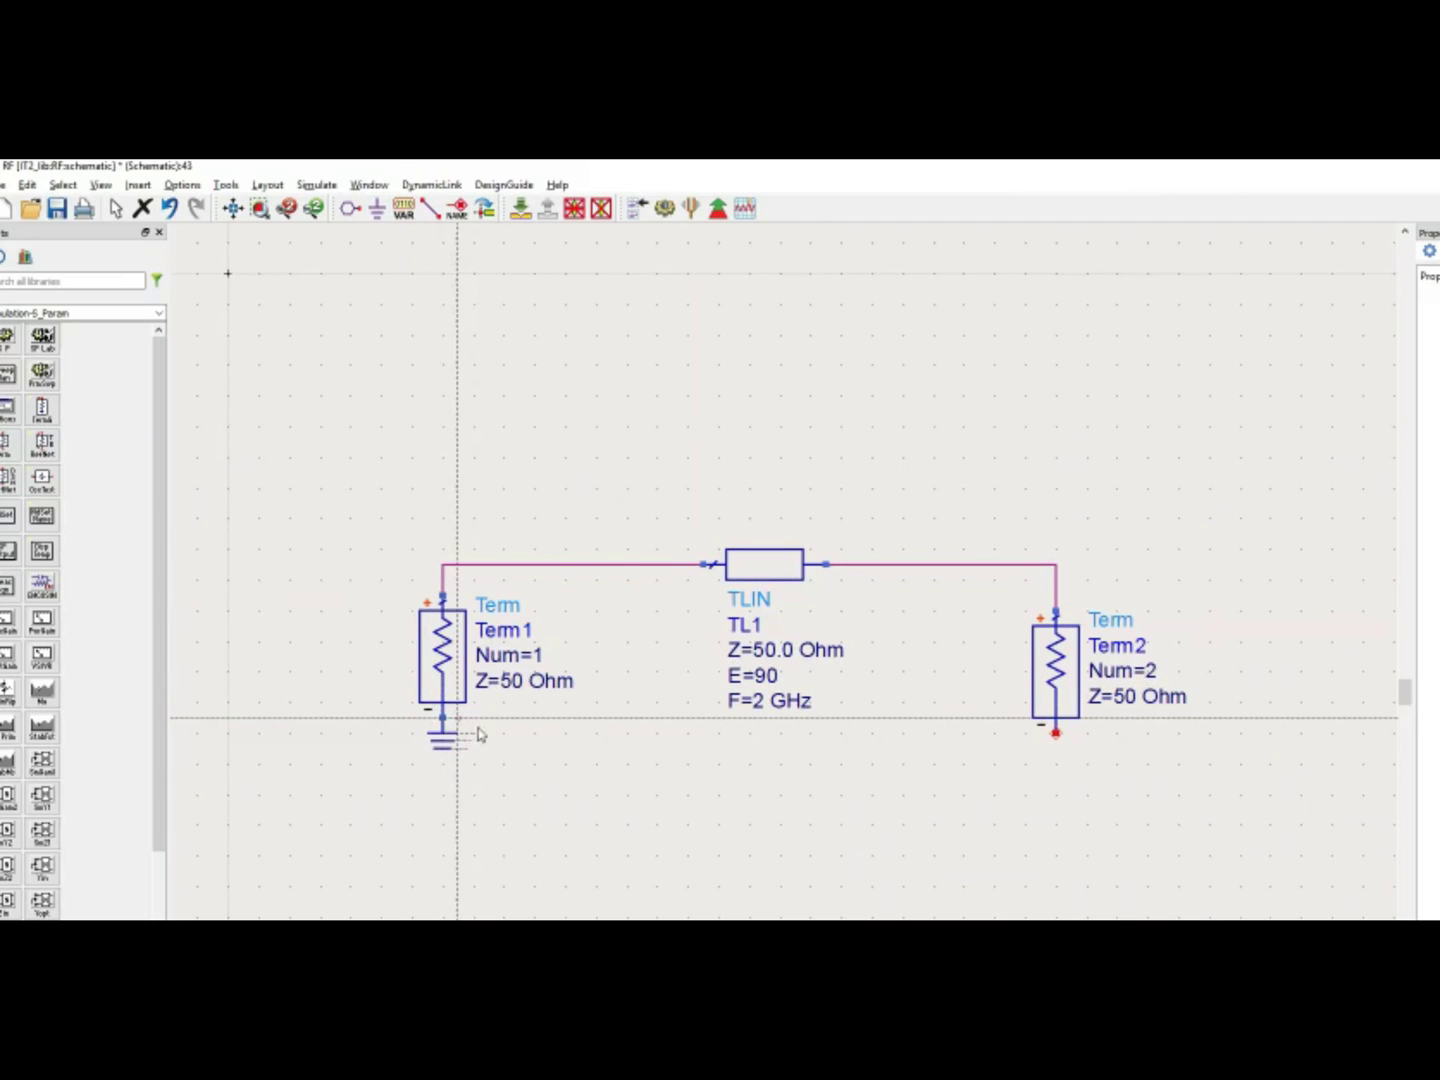
{"action": "left_click", "coordinate": [1057, 744]}
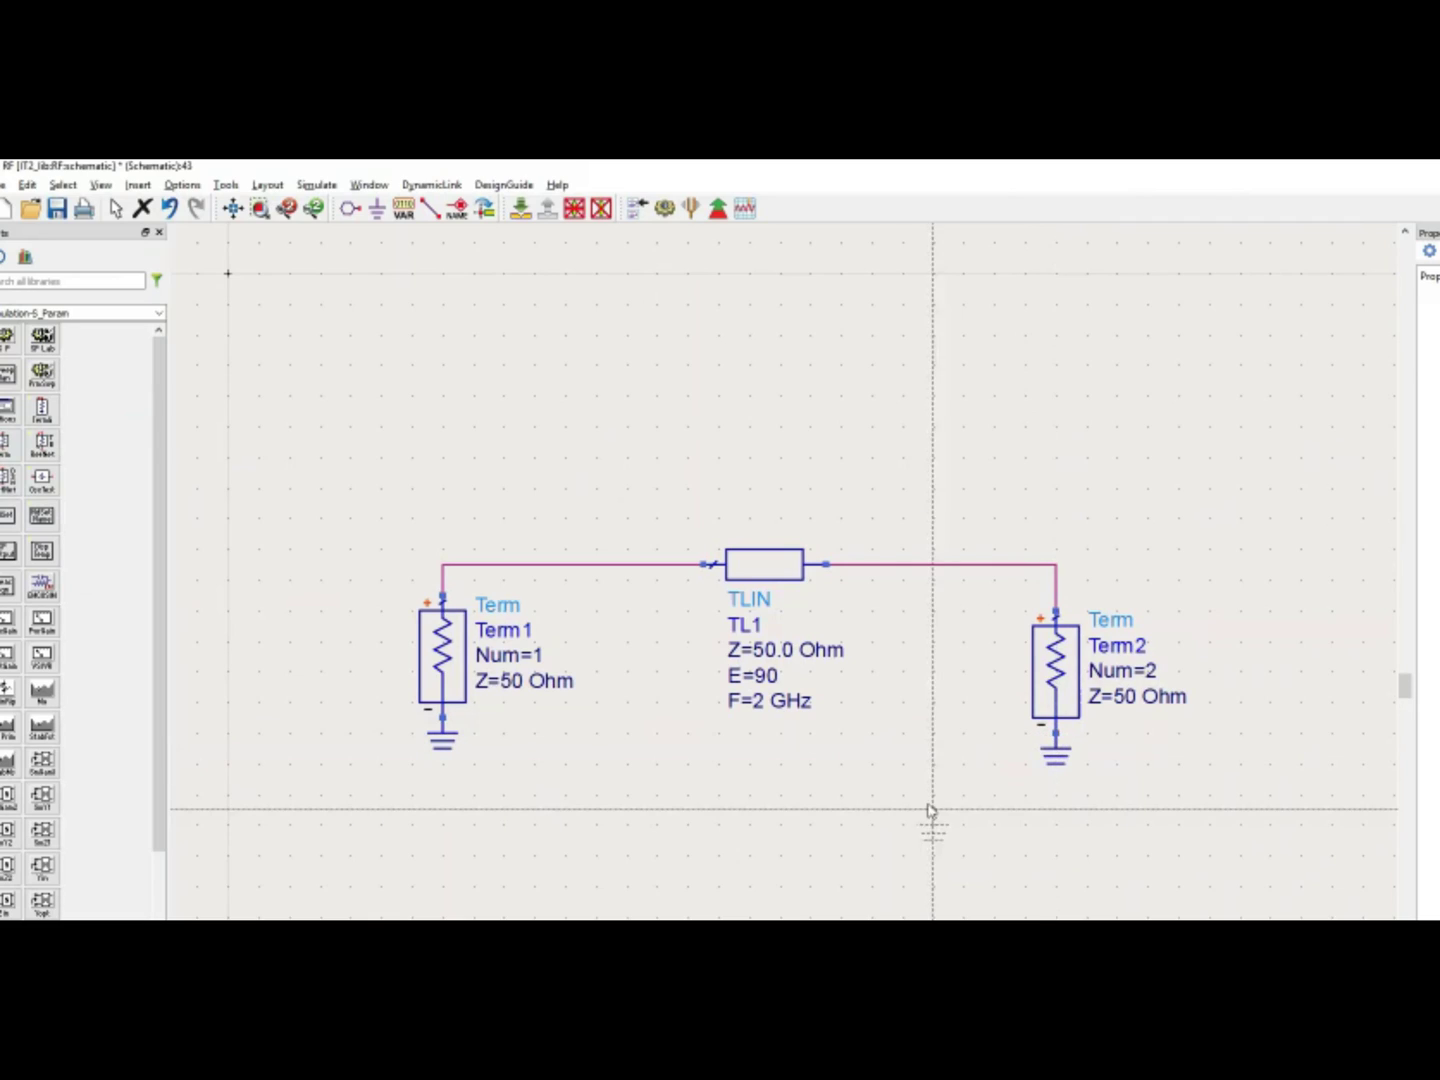
- Change Term1's Z to 100 Ohm and Term2's Z to 200 Ohm
{"action": "key", "text": "Escape"}
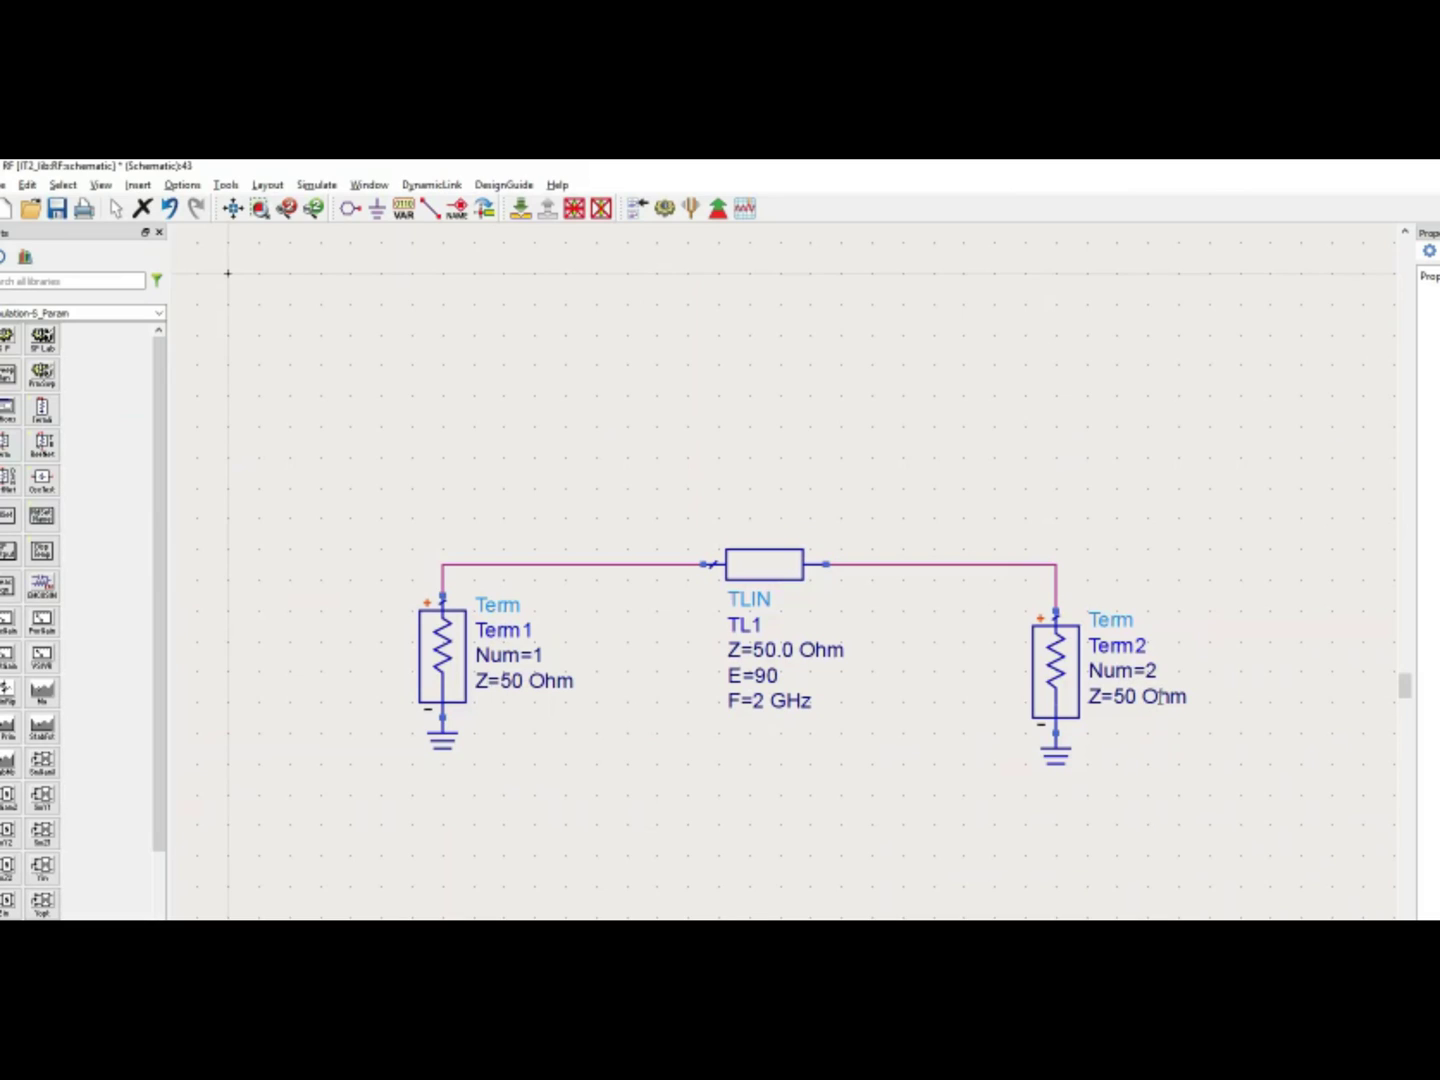
{"action": "double_click", "coordinate": [507, 681]}
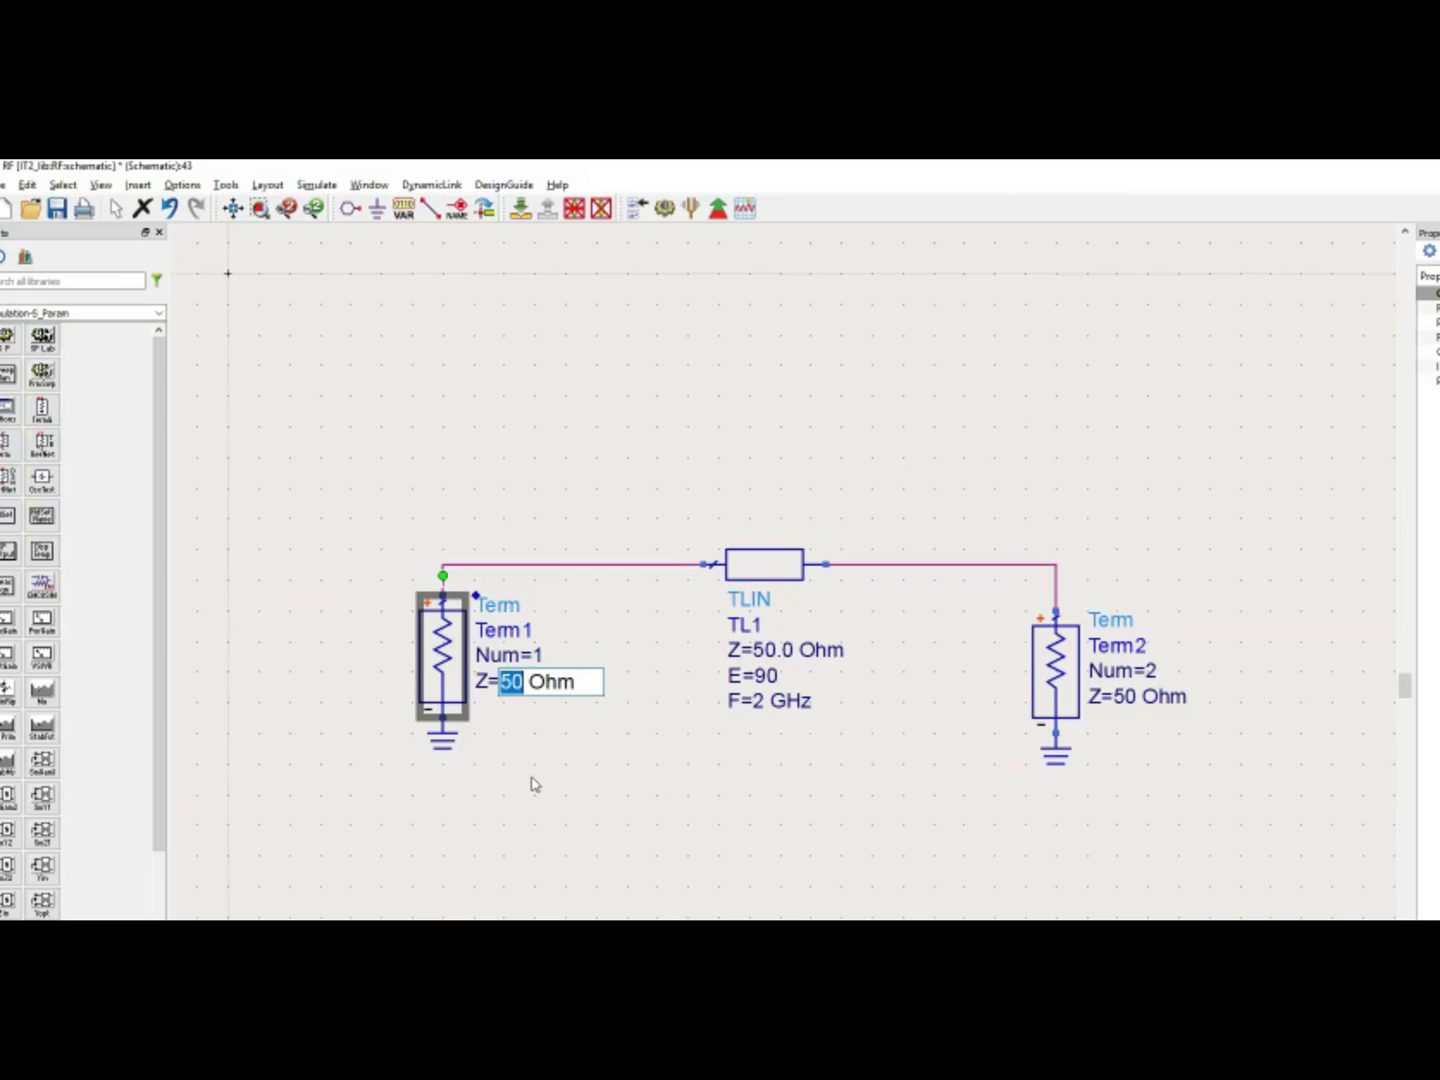
{"action": "type", "text": "100"}
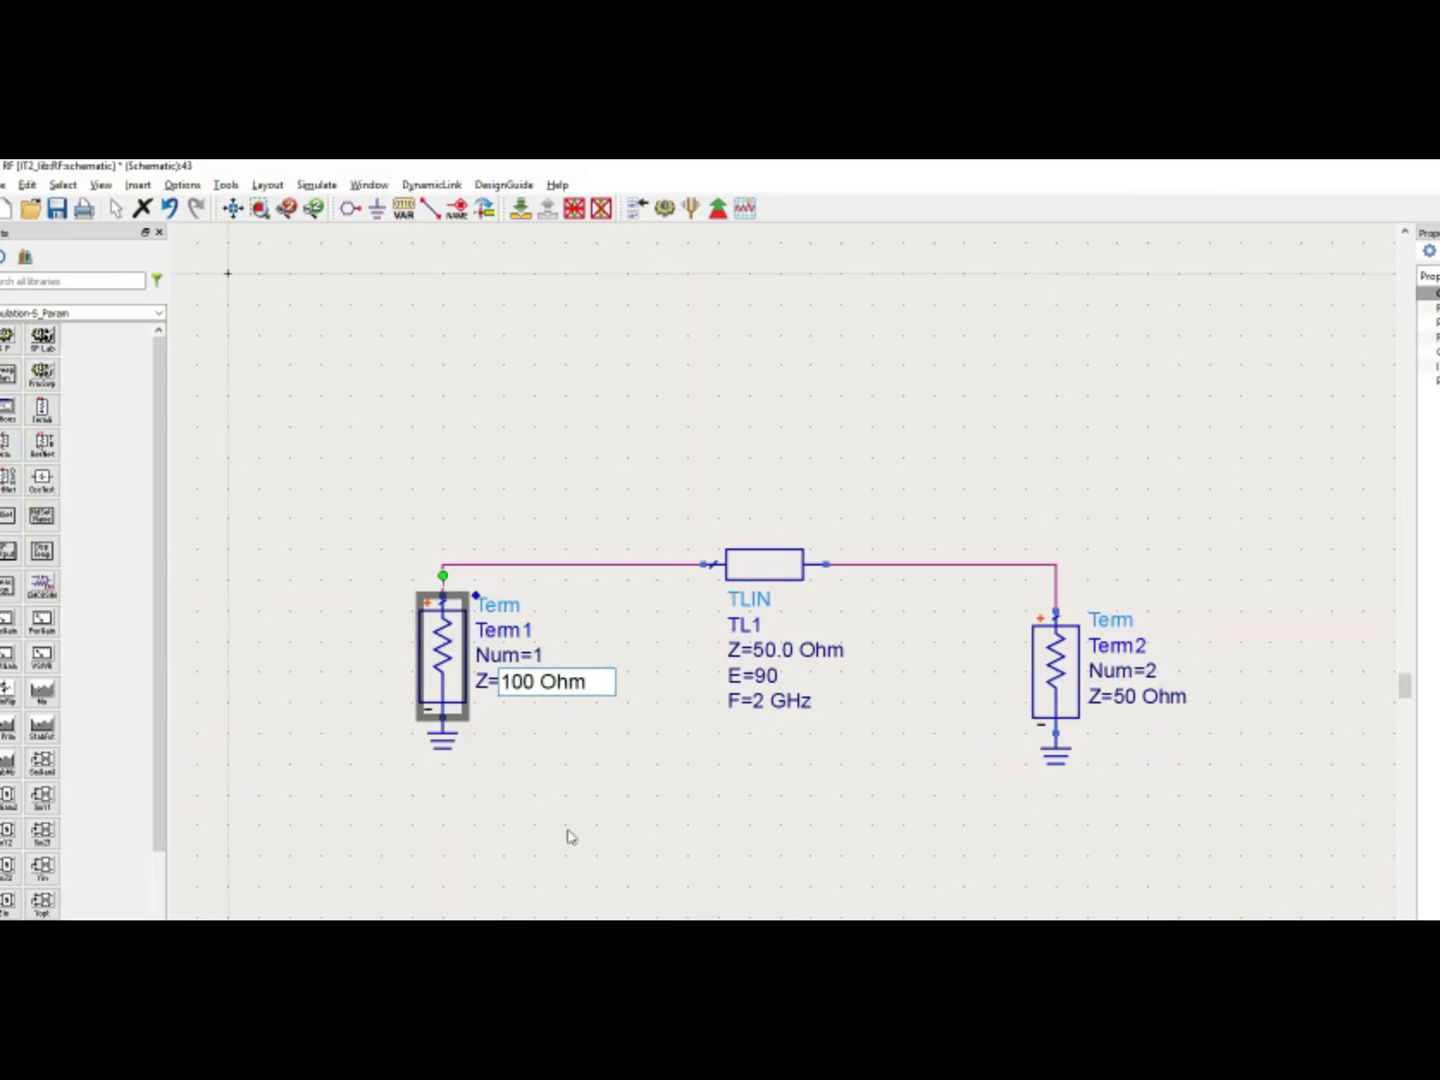
{"action": "left_click", "coordinate": [596, 859]}
{"action": "double_click", "coordinate": [1125, 698]}
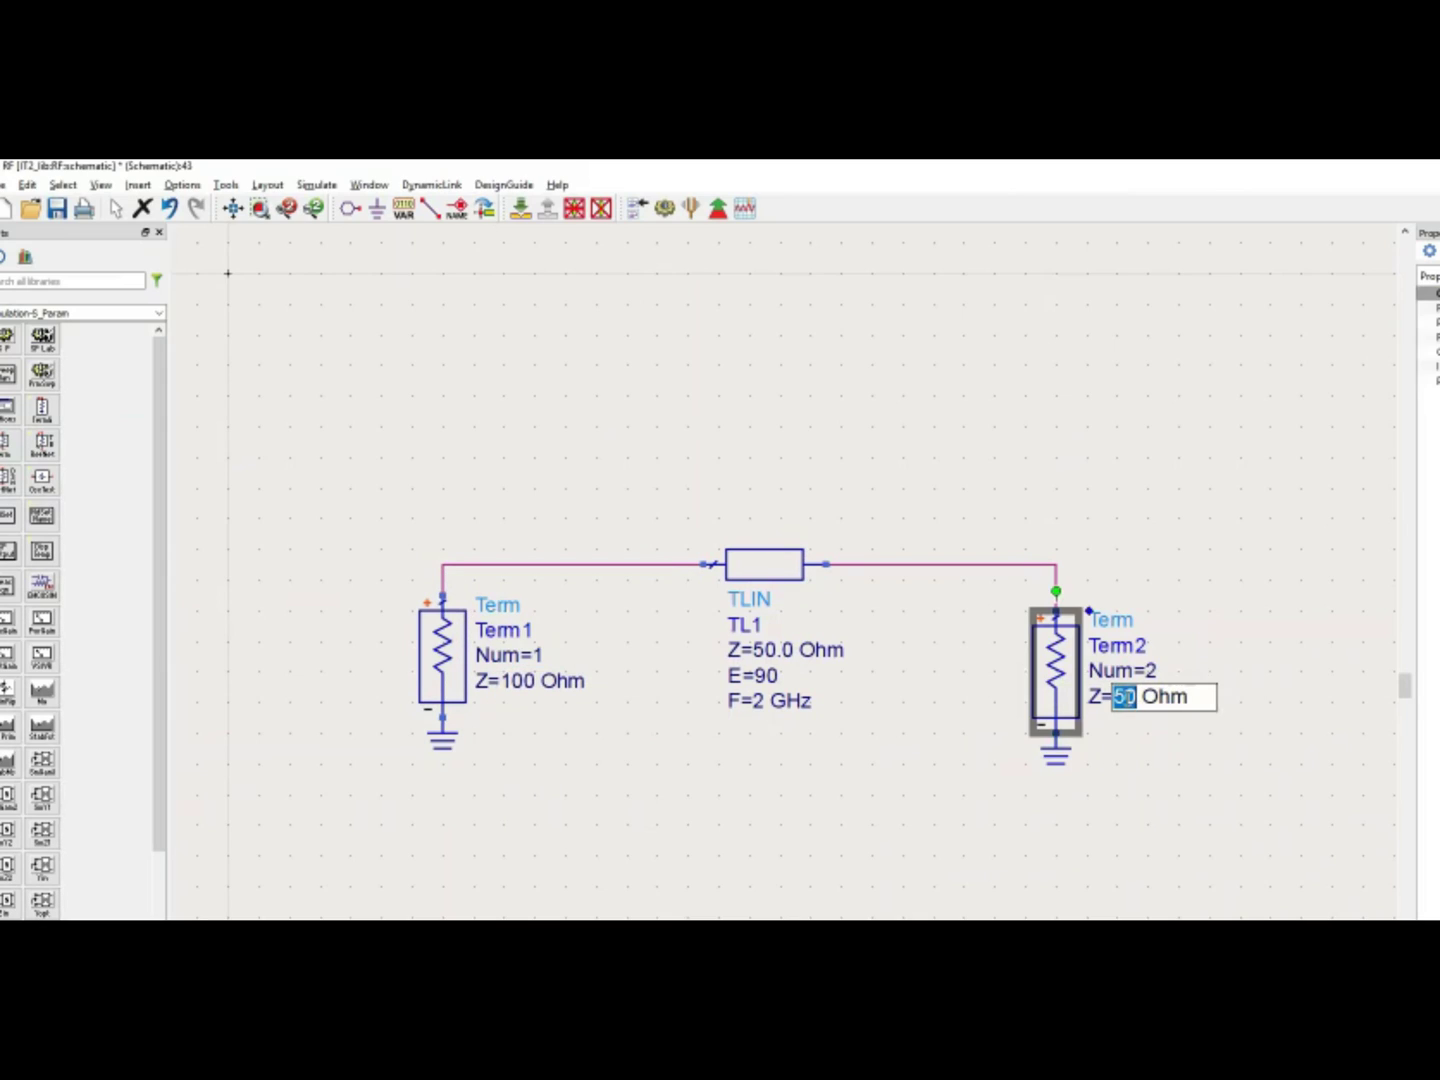
{"action": "type", "text": "200"}
{"action": "left_click", "coordinate": [1128, 842]}
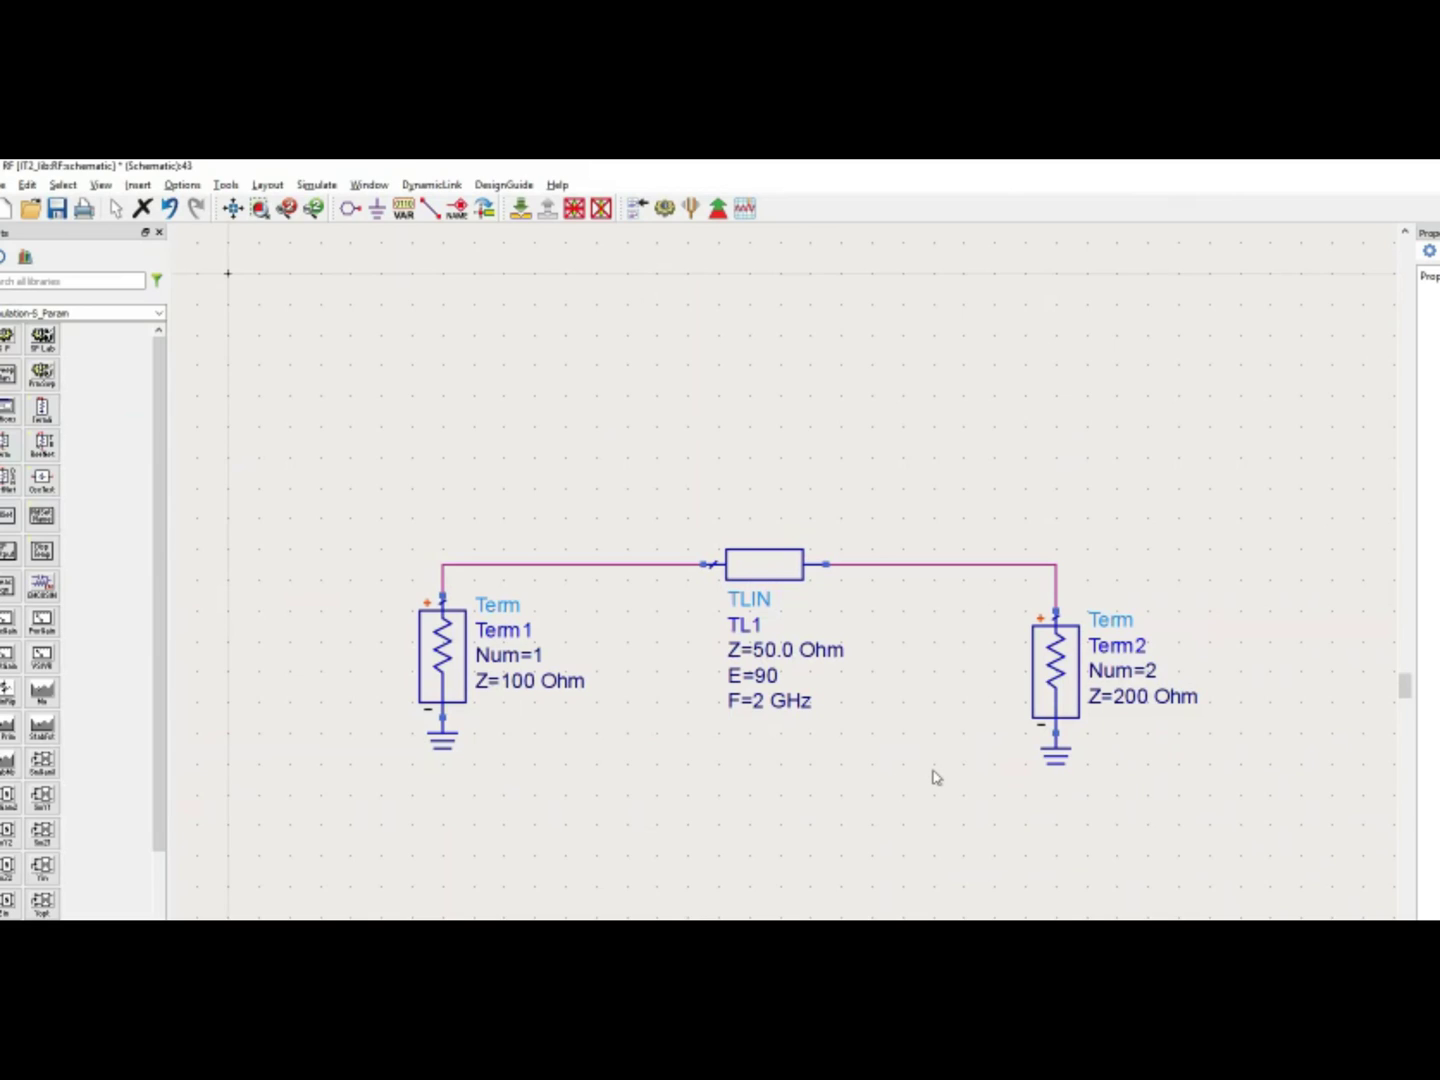
- Compute √(100×200) = 141.42 in Windows Calculator and copy the result
{"action": "key", "text": "super+r"}
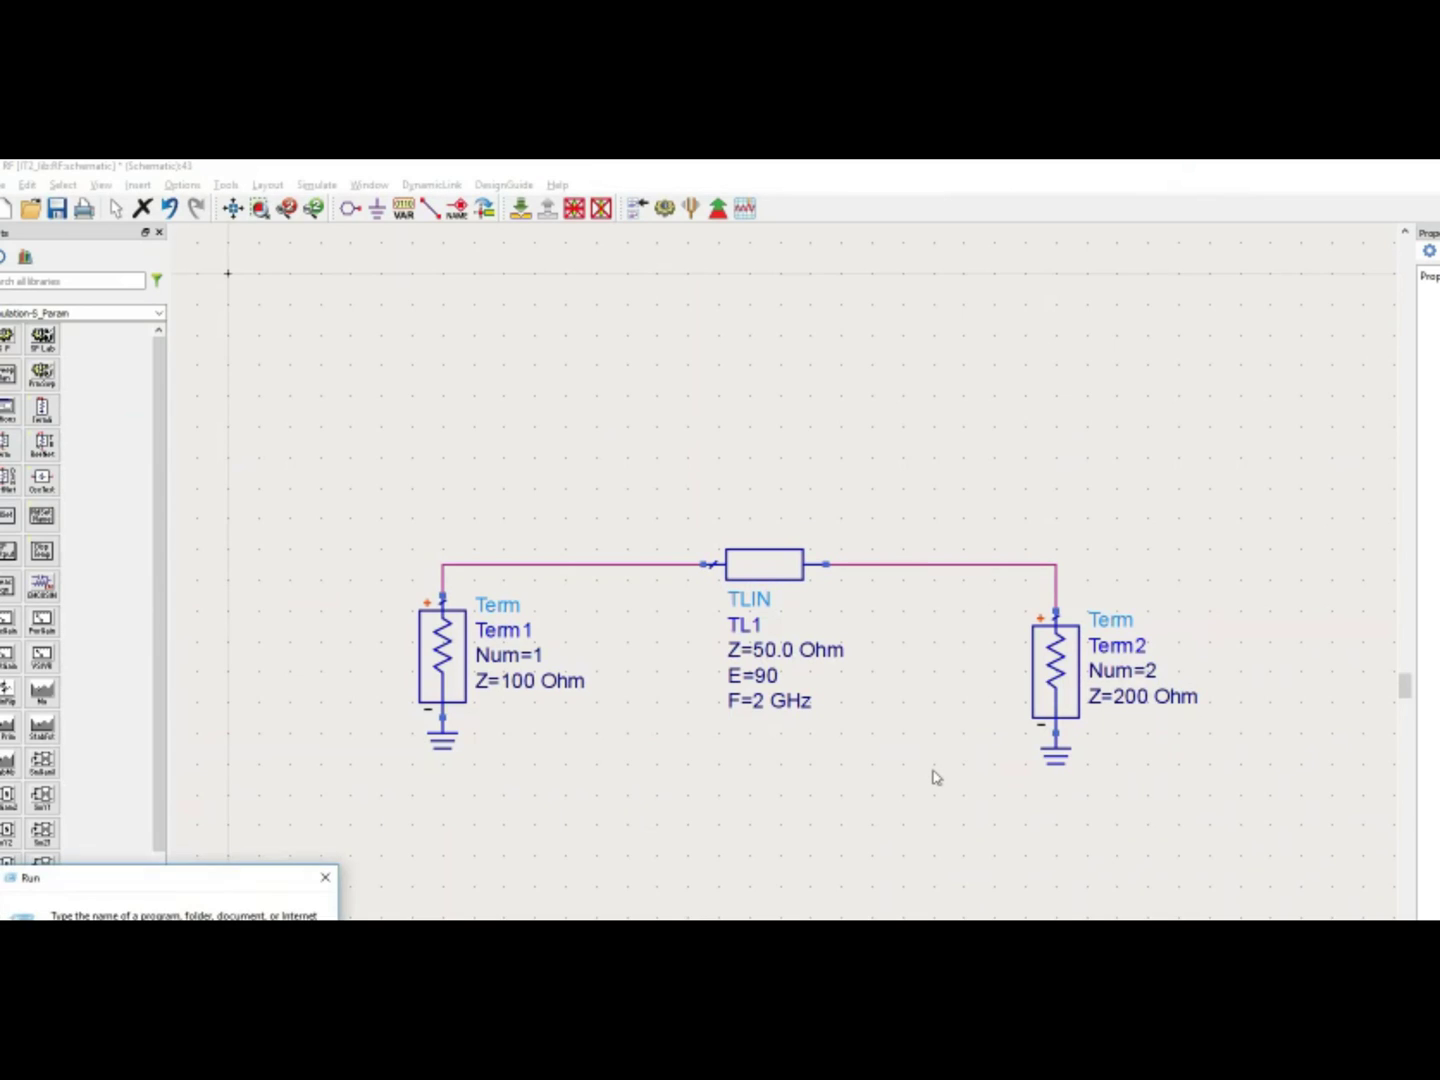
{"action": "key", "text": "Escape"}
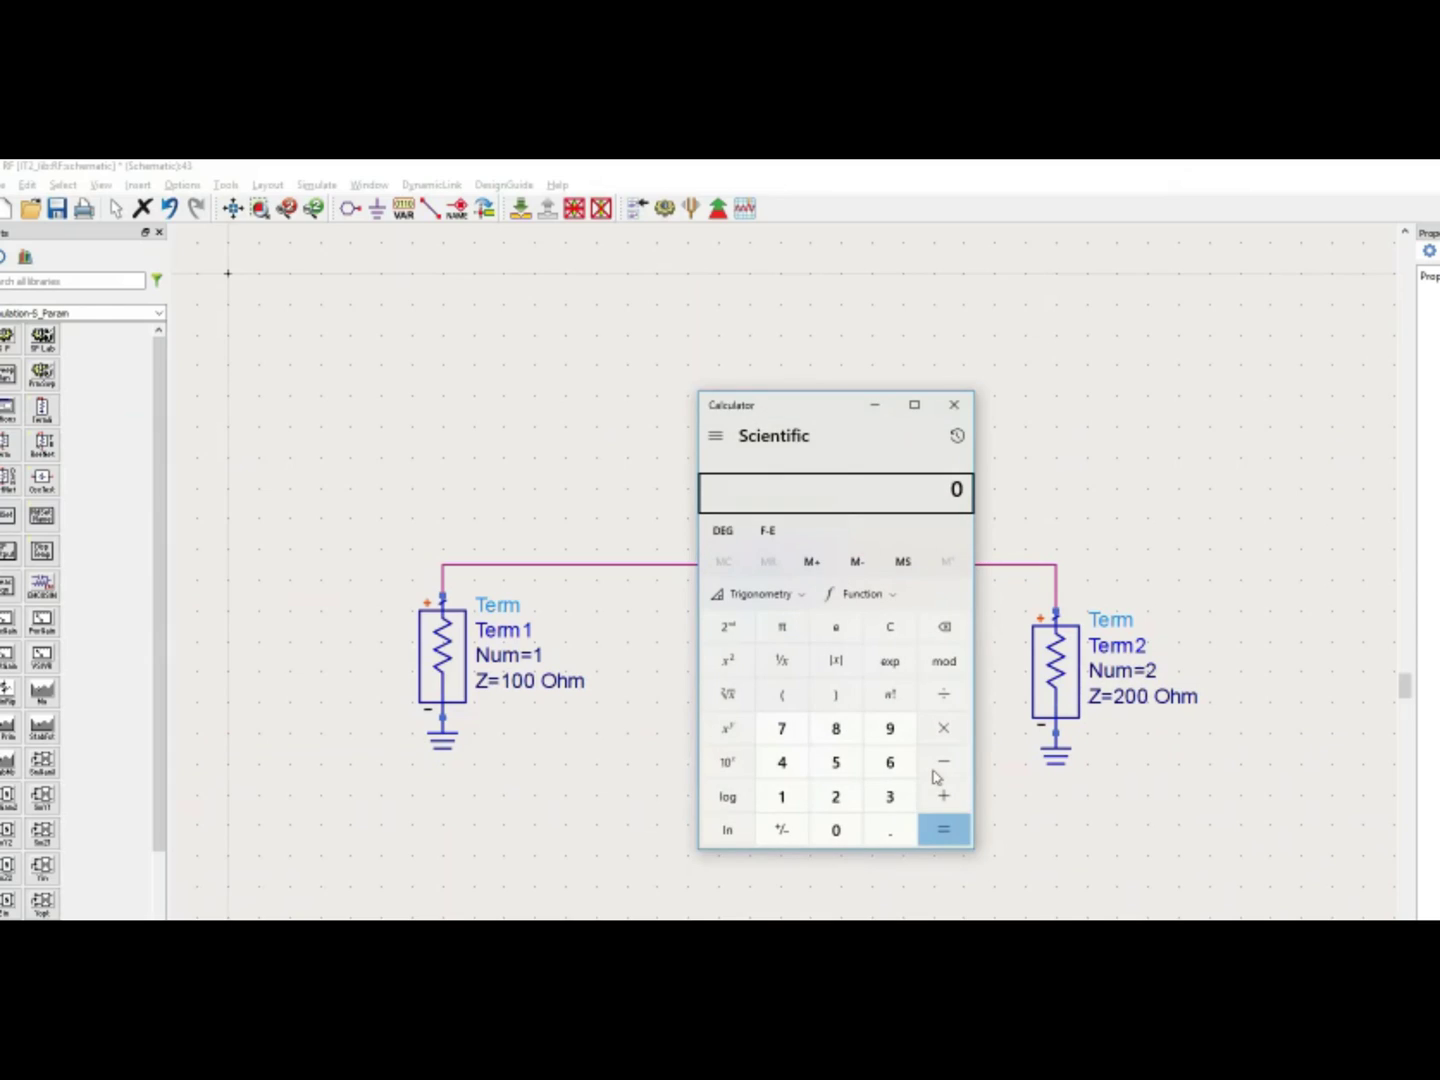
{"action": "type", "text": "100*200"}
{"action": "key", "text": "Return"}
{"action": "left_click", "coordinate": [731, 702]}
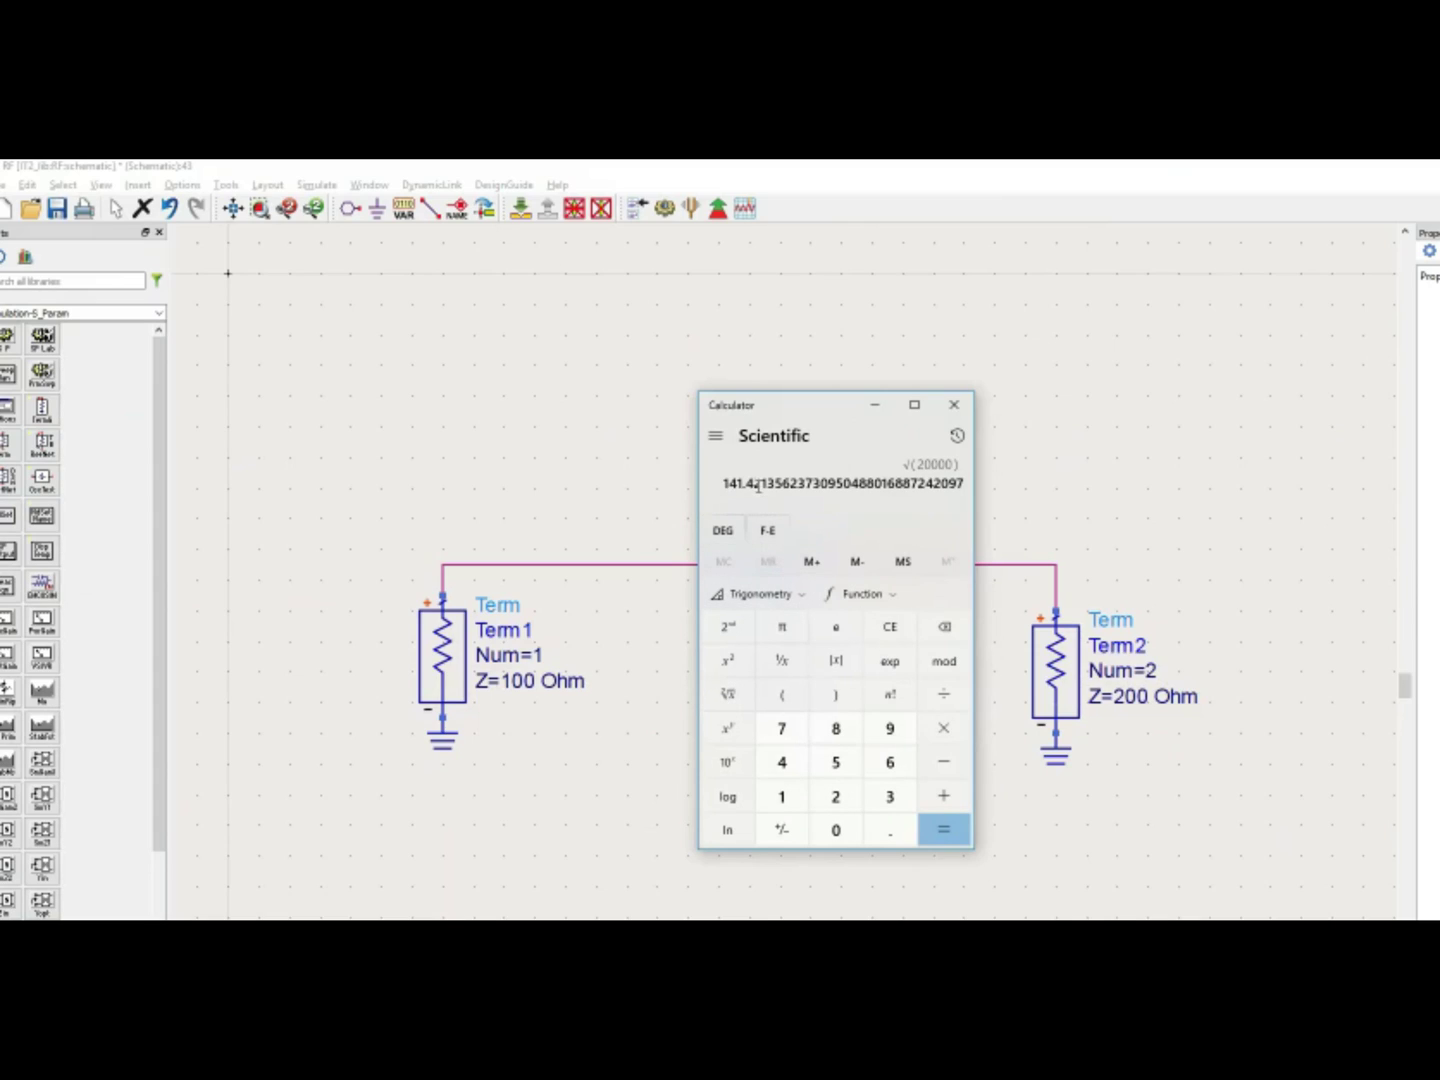
{"action": "left_click_drag", "start_coordinate": [765, 484], "coordinate": [723, 484]}
{"action": "key", "text": "ctrl+c"}
{"action": "left_click", "coordinate": [954, 405]}
- Paste 141.42 as TL1's characteristic impedance Z in Ohm
{"action": "double_click", "coordinate": [777, 653]}
{"action": "key", "text": "ctrl+v"}
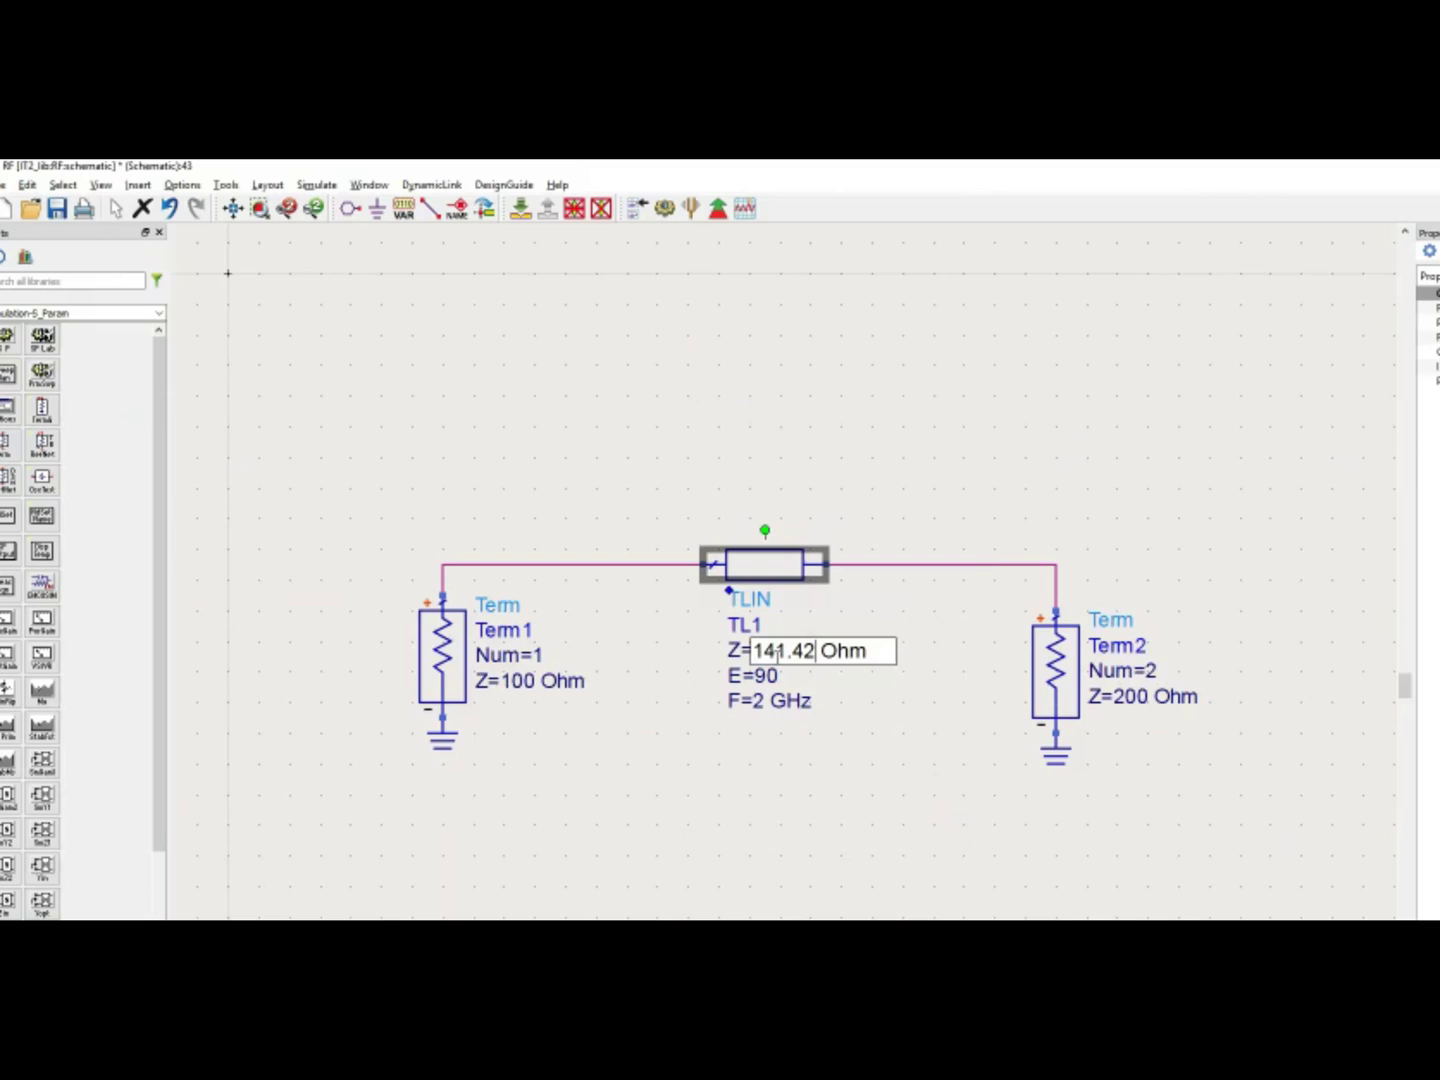
{"action": "left_click", "coordinate": [832, 791]}
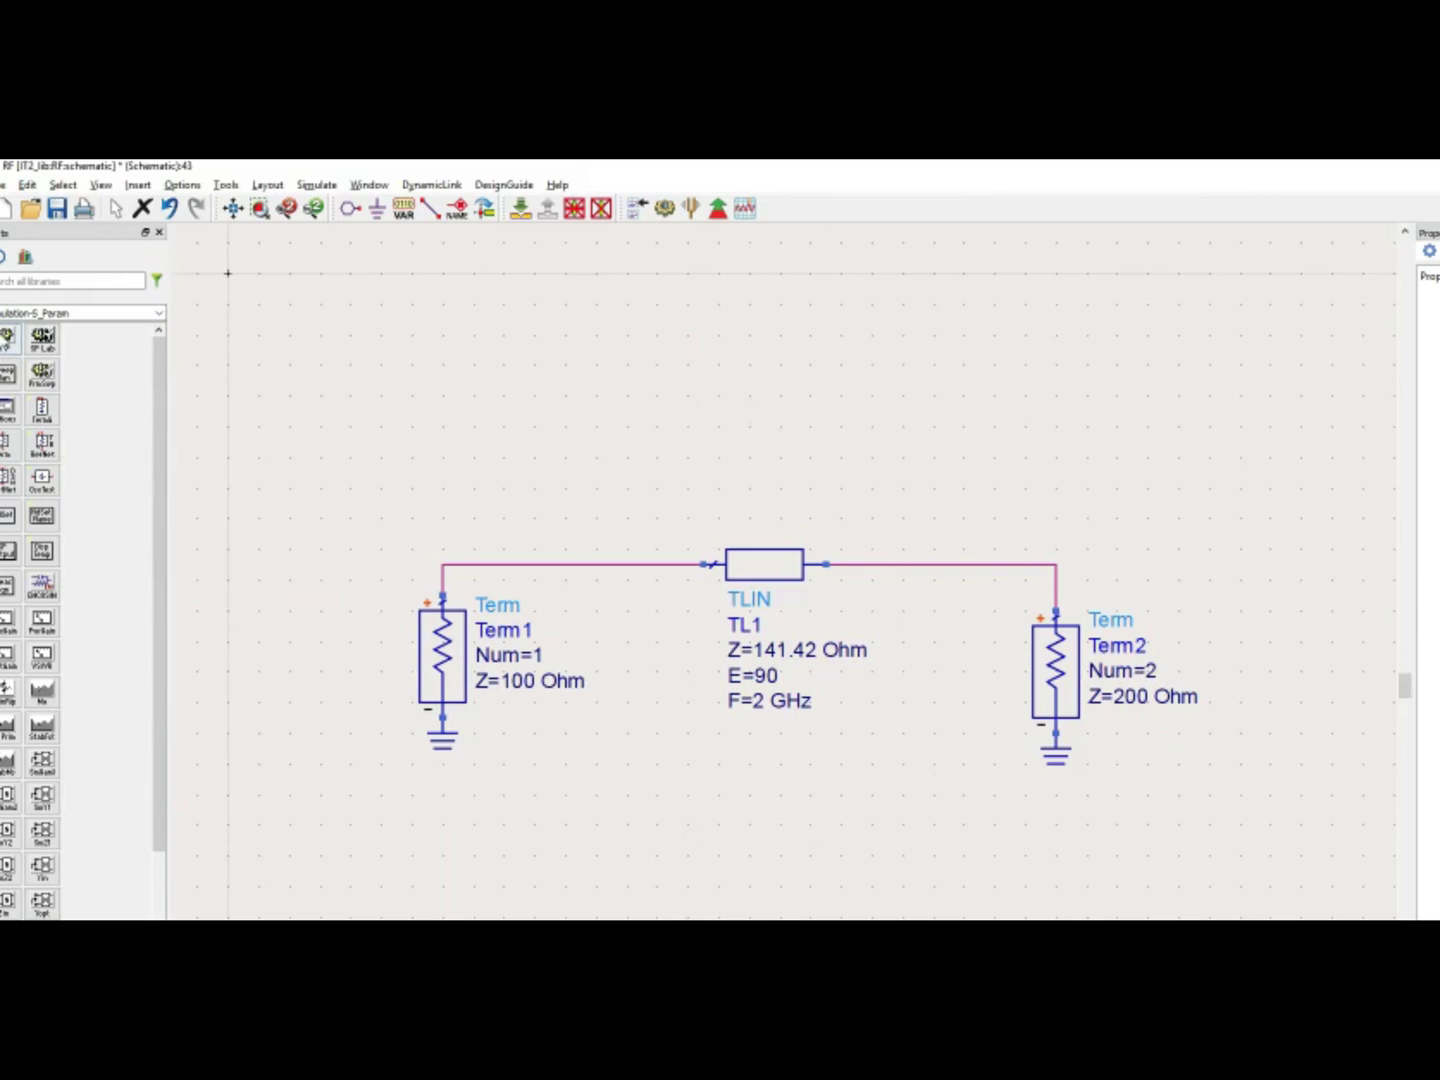
{"action": "left_click", "coordinate": [8, 340]}
- Place the S-parameter block above the circuit with Stop at 3 GHz and Step at 0.01 GHz
{"action": "left_click", "coordinate": [348, 319]}
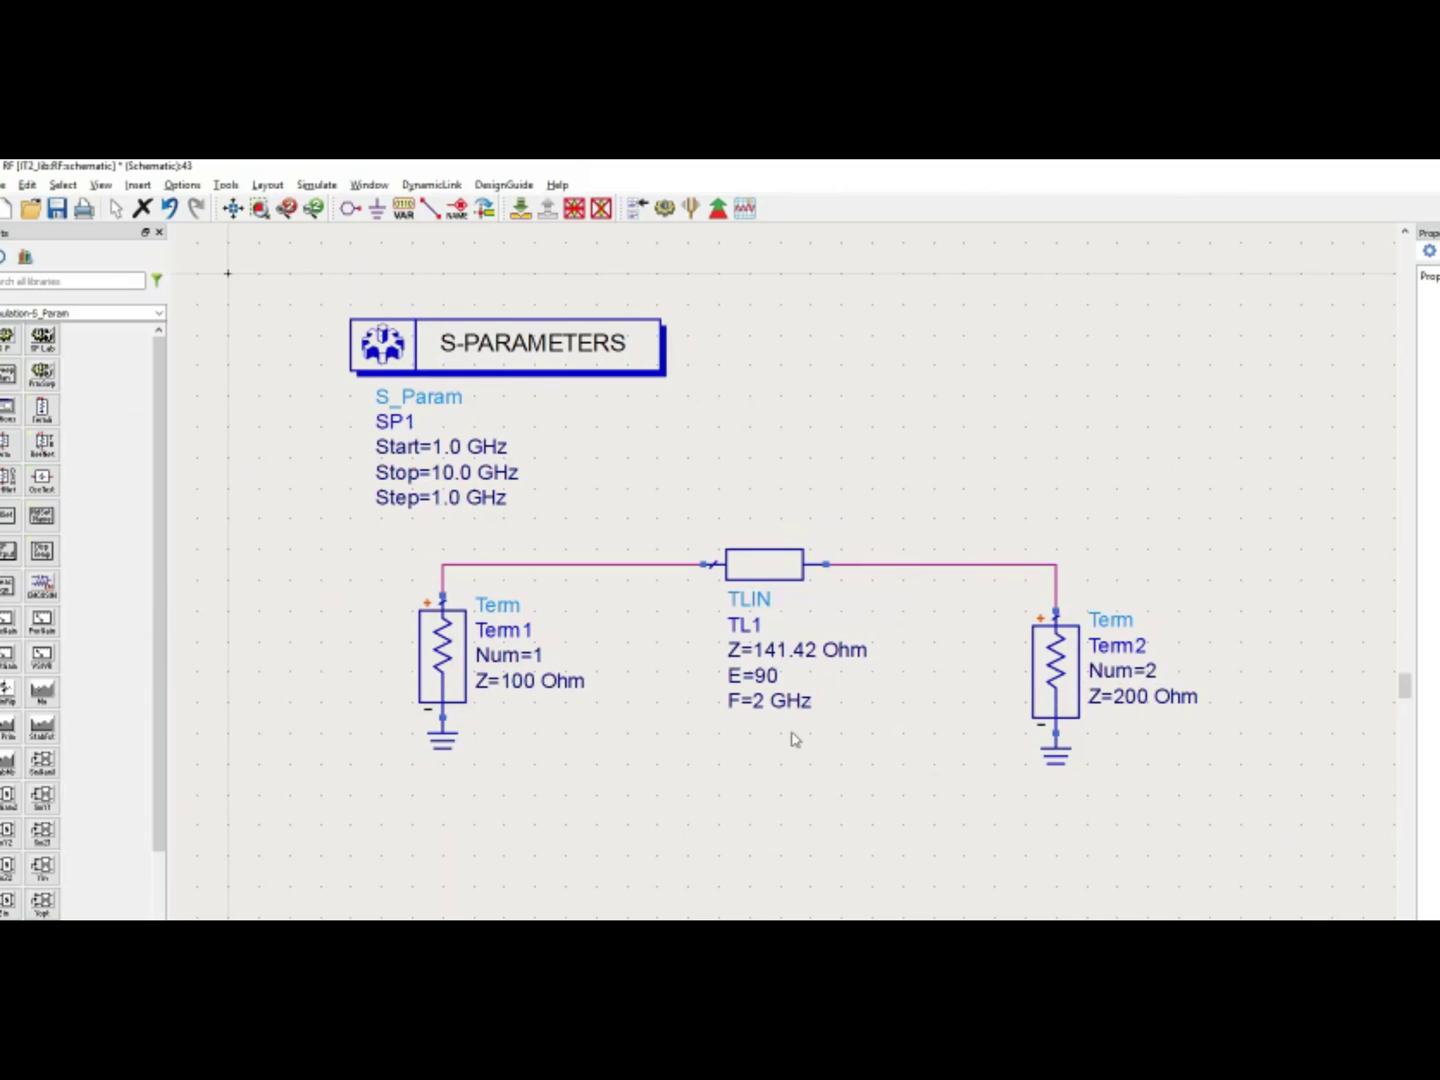
{"action": "double_click", "coordinate": [453, 473]}
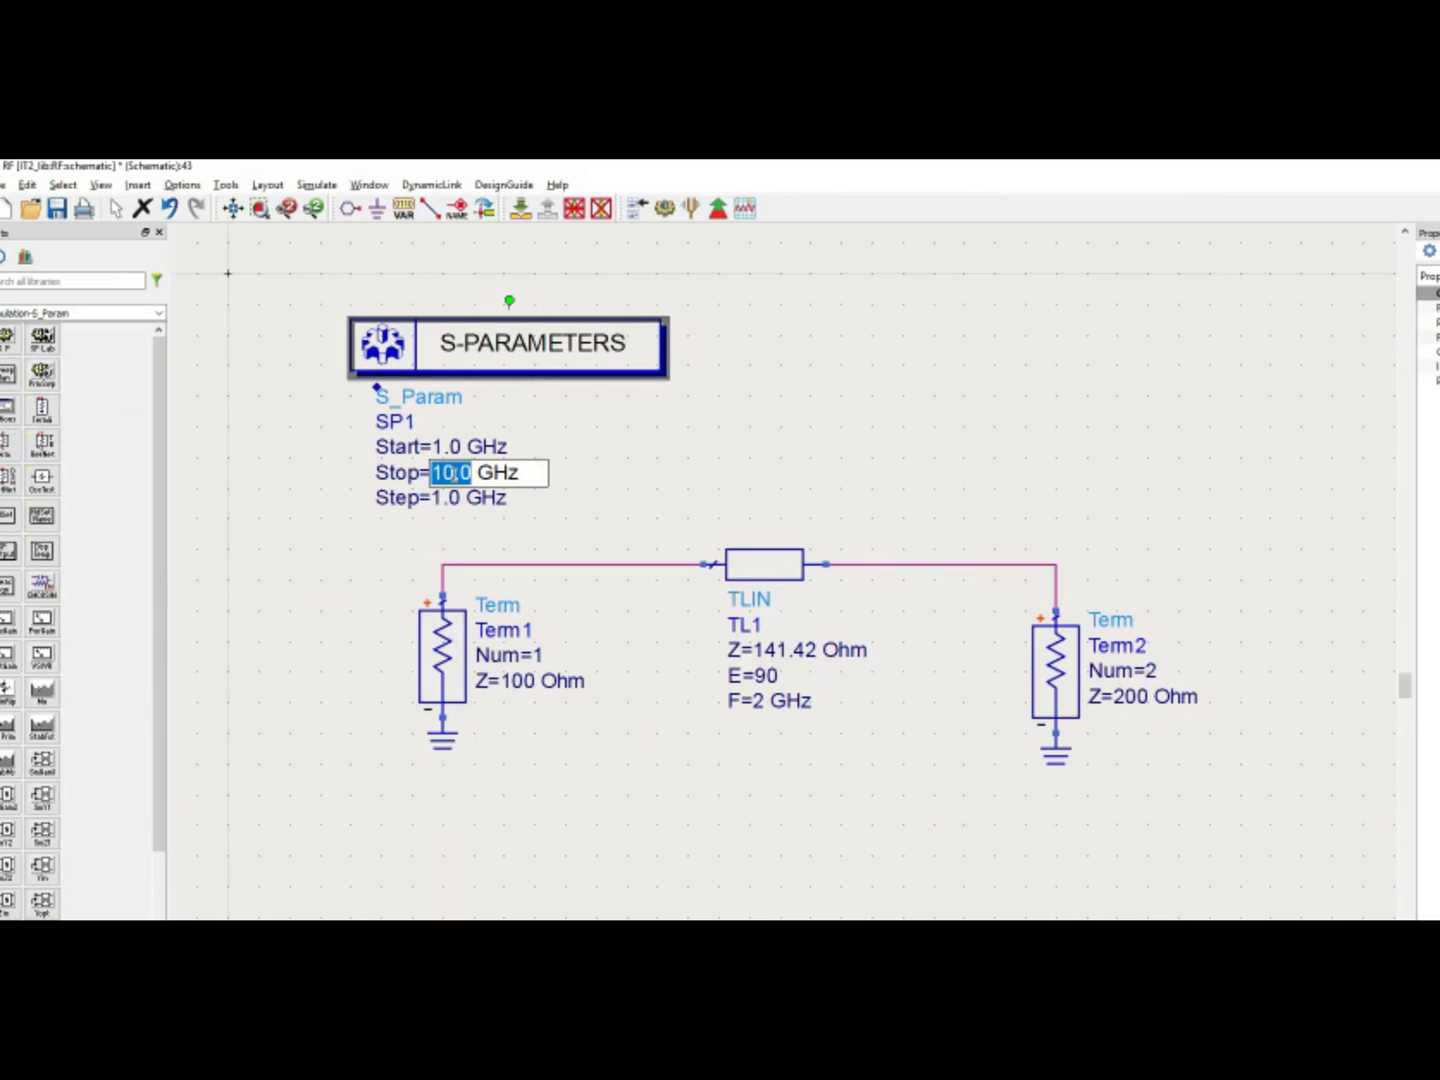
{"action": "type", "text": "3"}
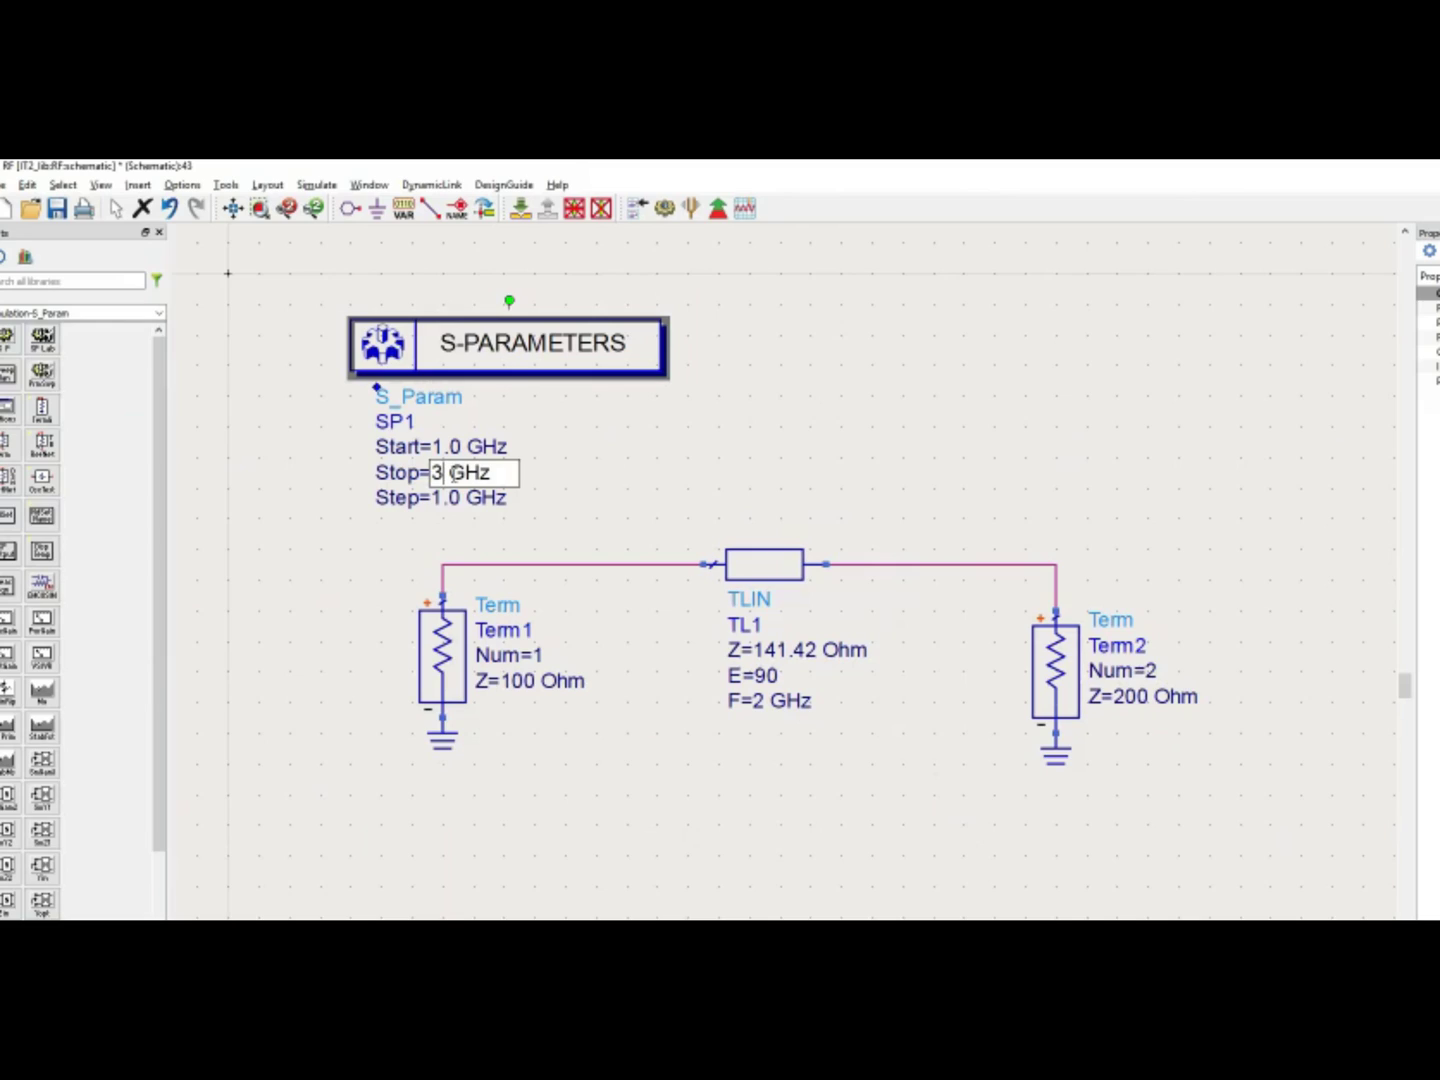
{"action": "key", "text": "Tab"}
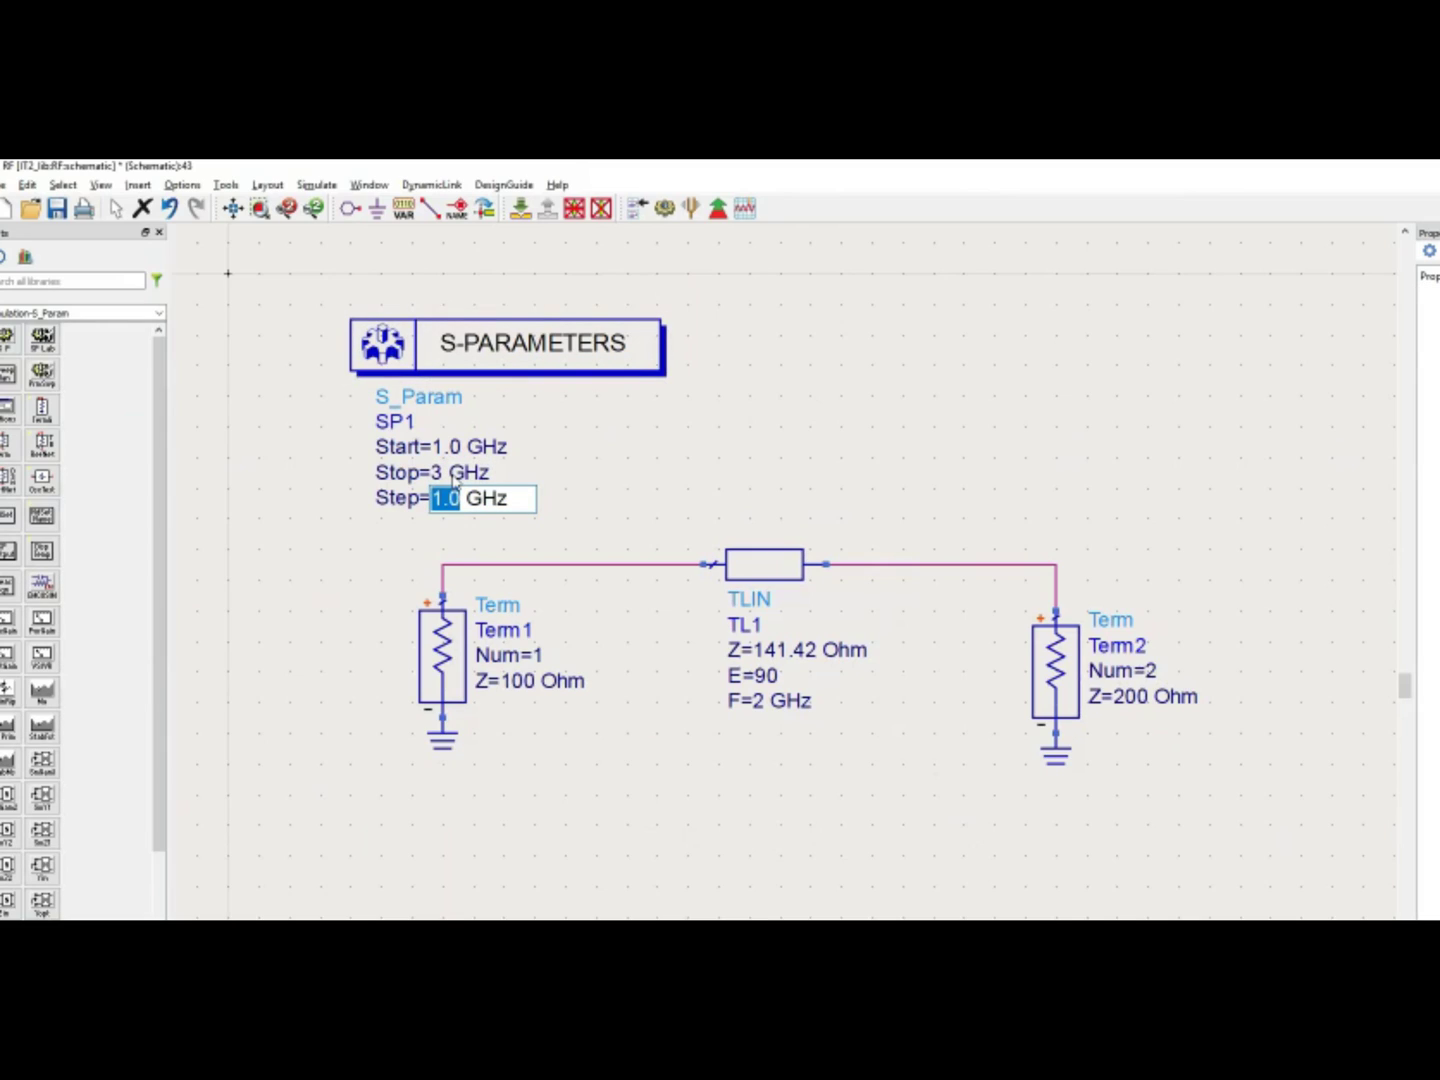
{"action": "type", "text": "0.0"}
{"action": "key", "text": "BackSpace"}
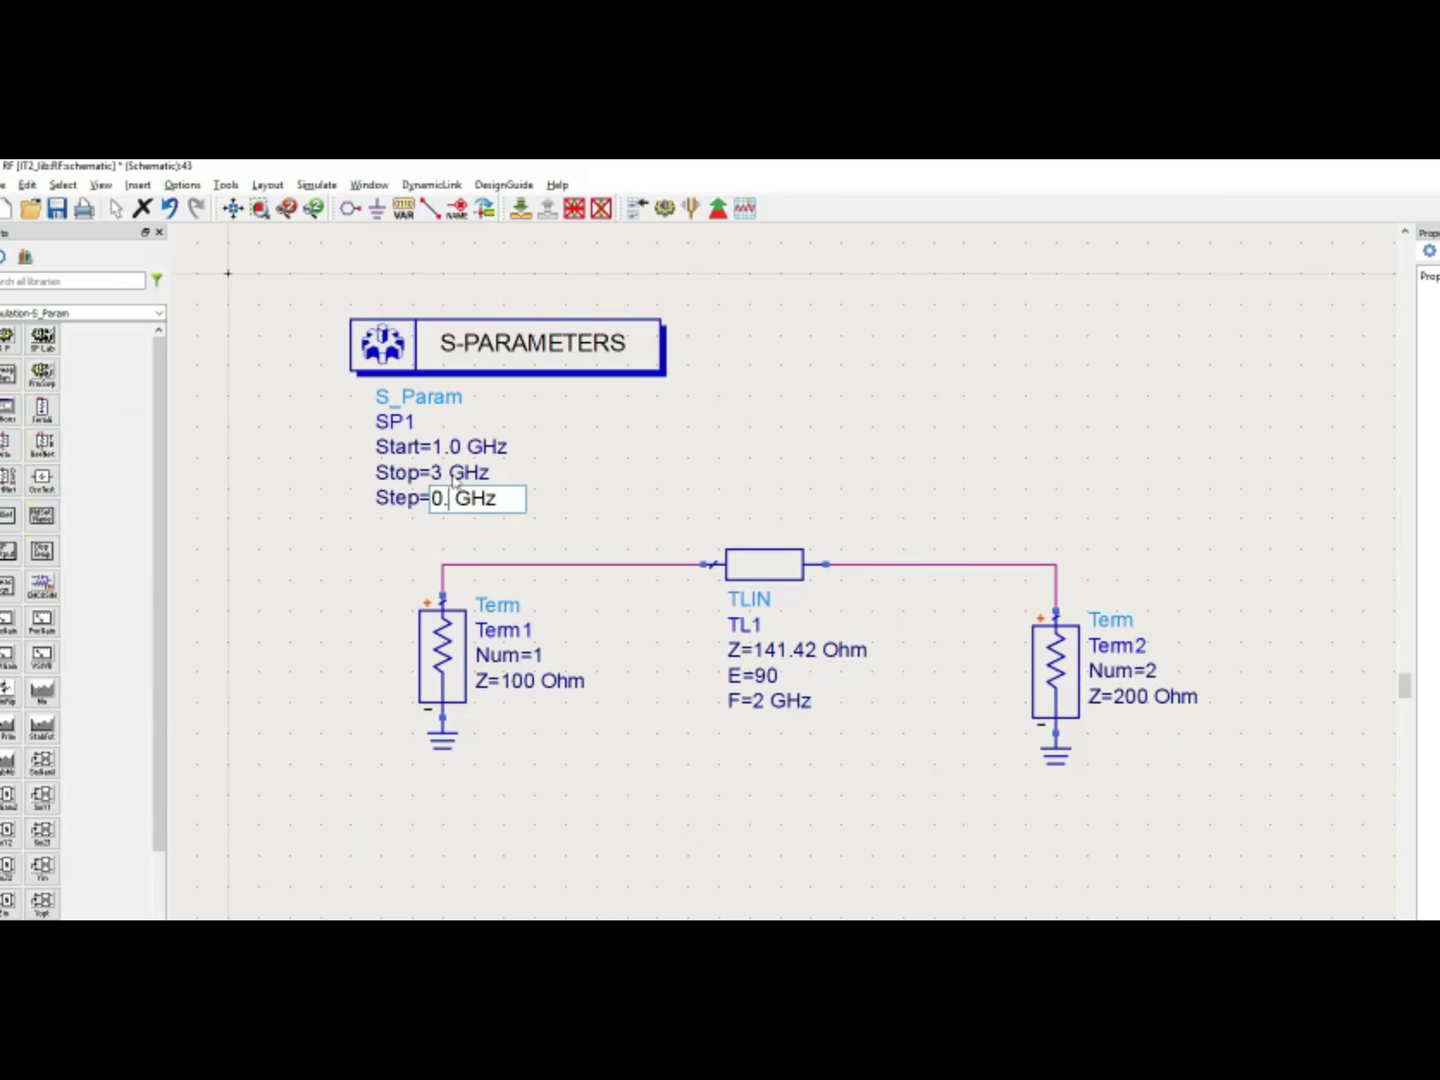
{"action": "type", "text": "01"}
{"action": "key", "text": "Return"}
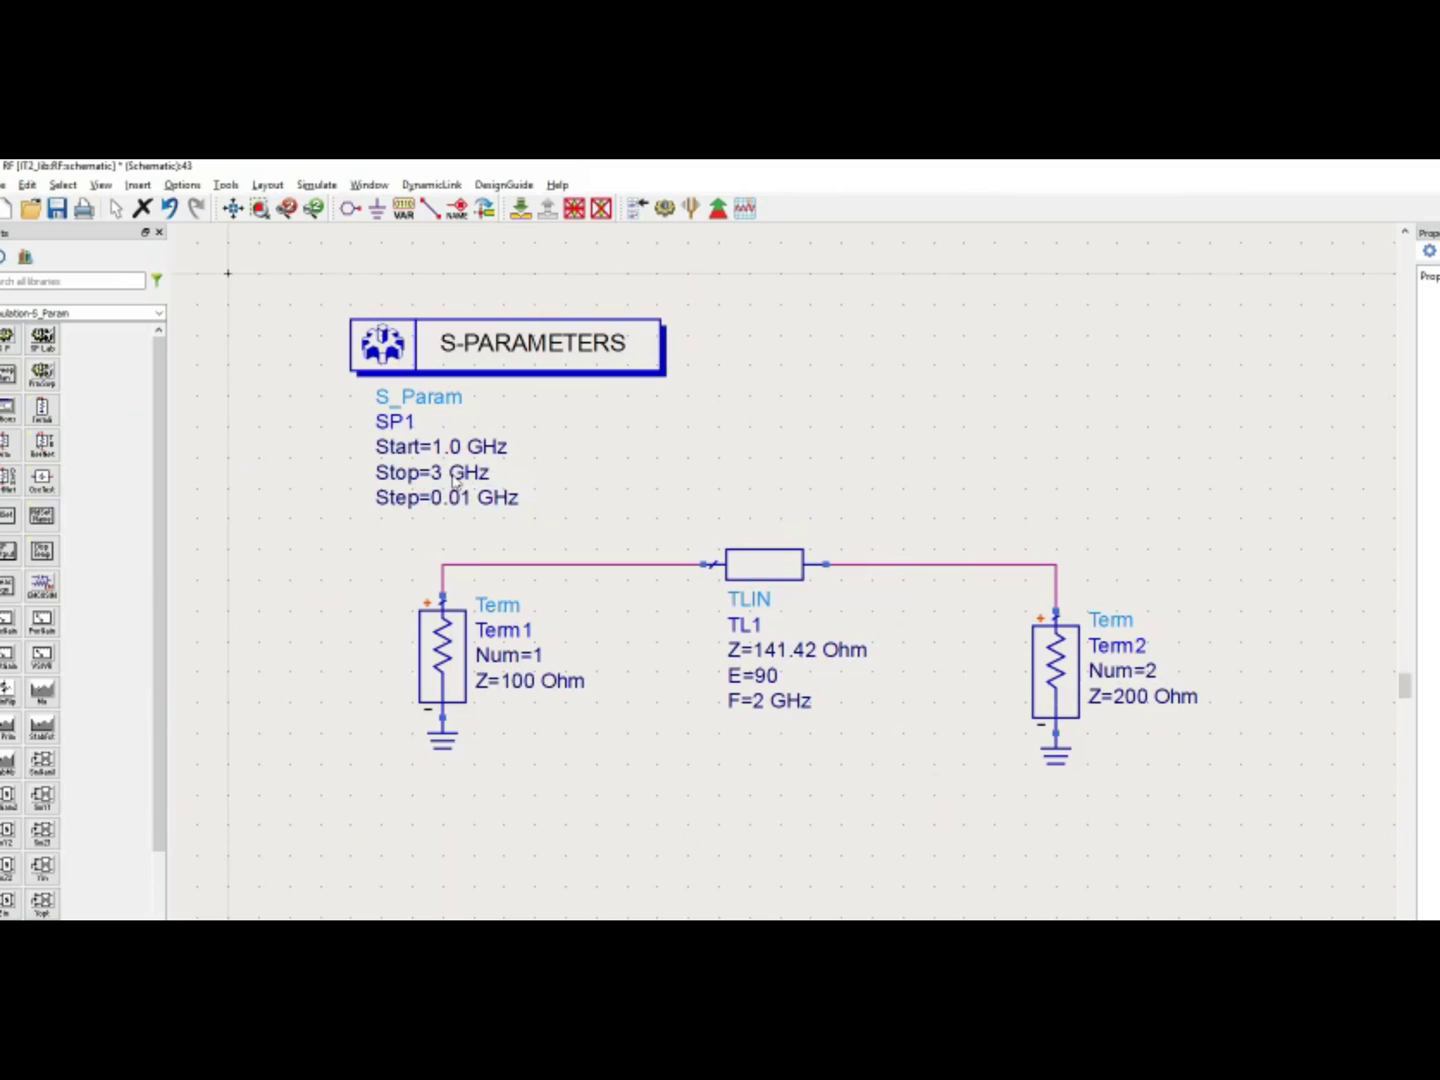
- Verify SP1's Start 1 GHz, Stop 3 GHz, 0.01 GHz step and 201 points, then accept
{"action": "double_click", "coordinate": [585, 375]}
{"action": "double_click", "coordinate": [125, 391]}
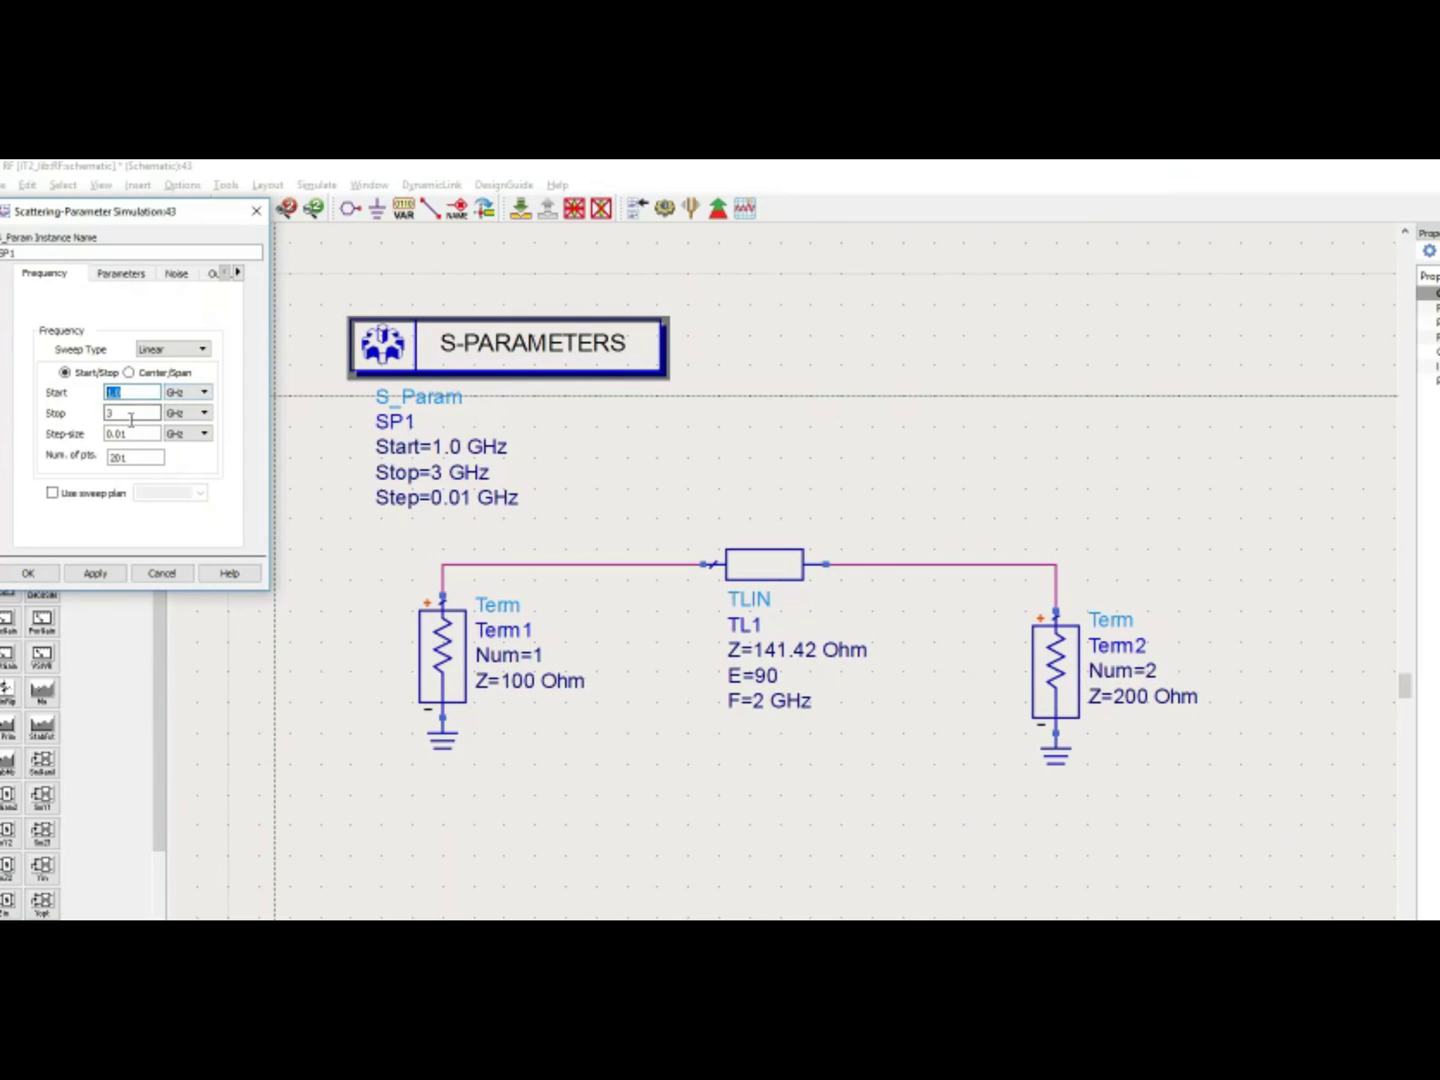
{"action": "double_click", "coordinate": [112, 413]}
{"action": "double_click", "coordinate": [118, 433]}
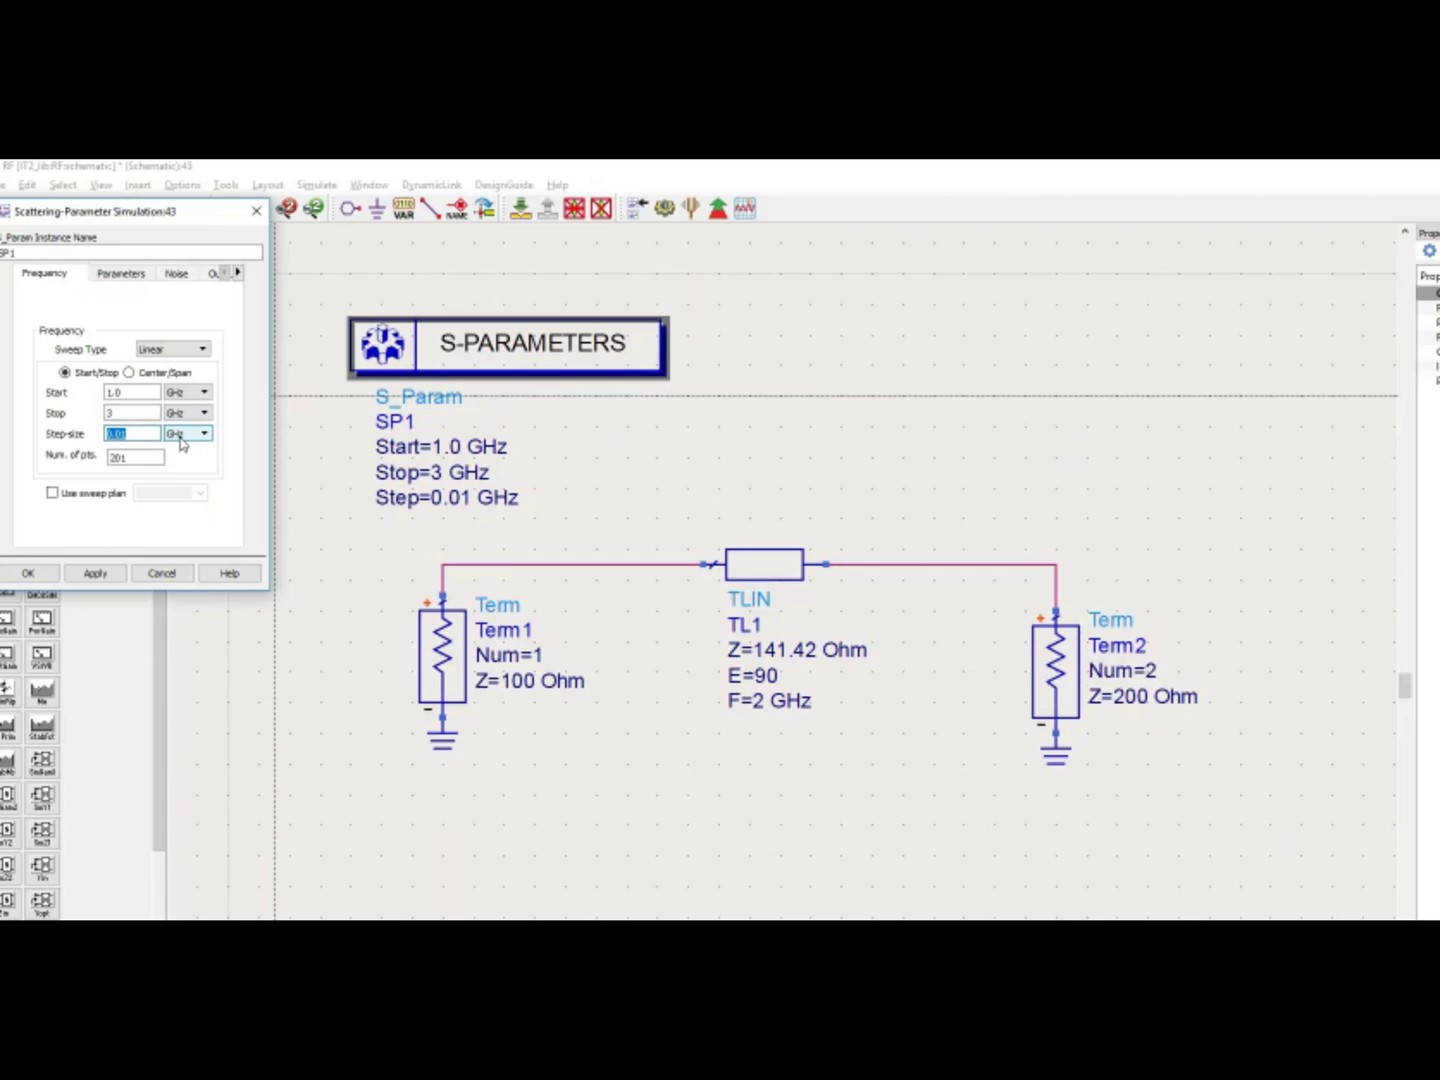
{"action": "double_click", "coordinate": [119, 457]}
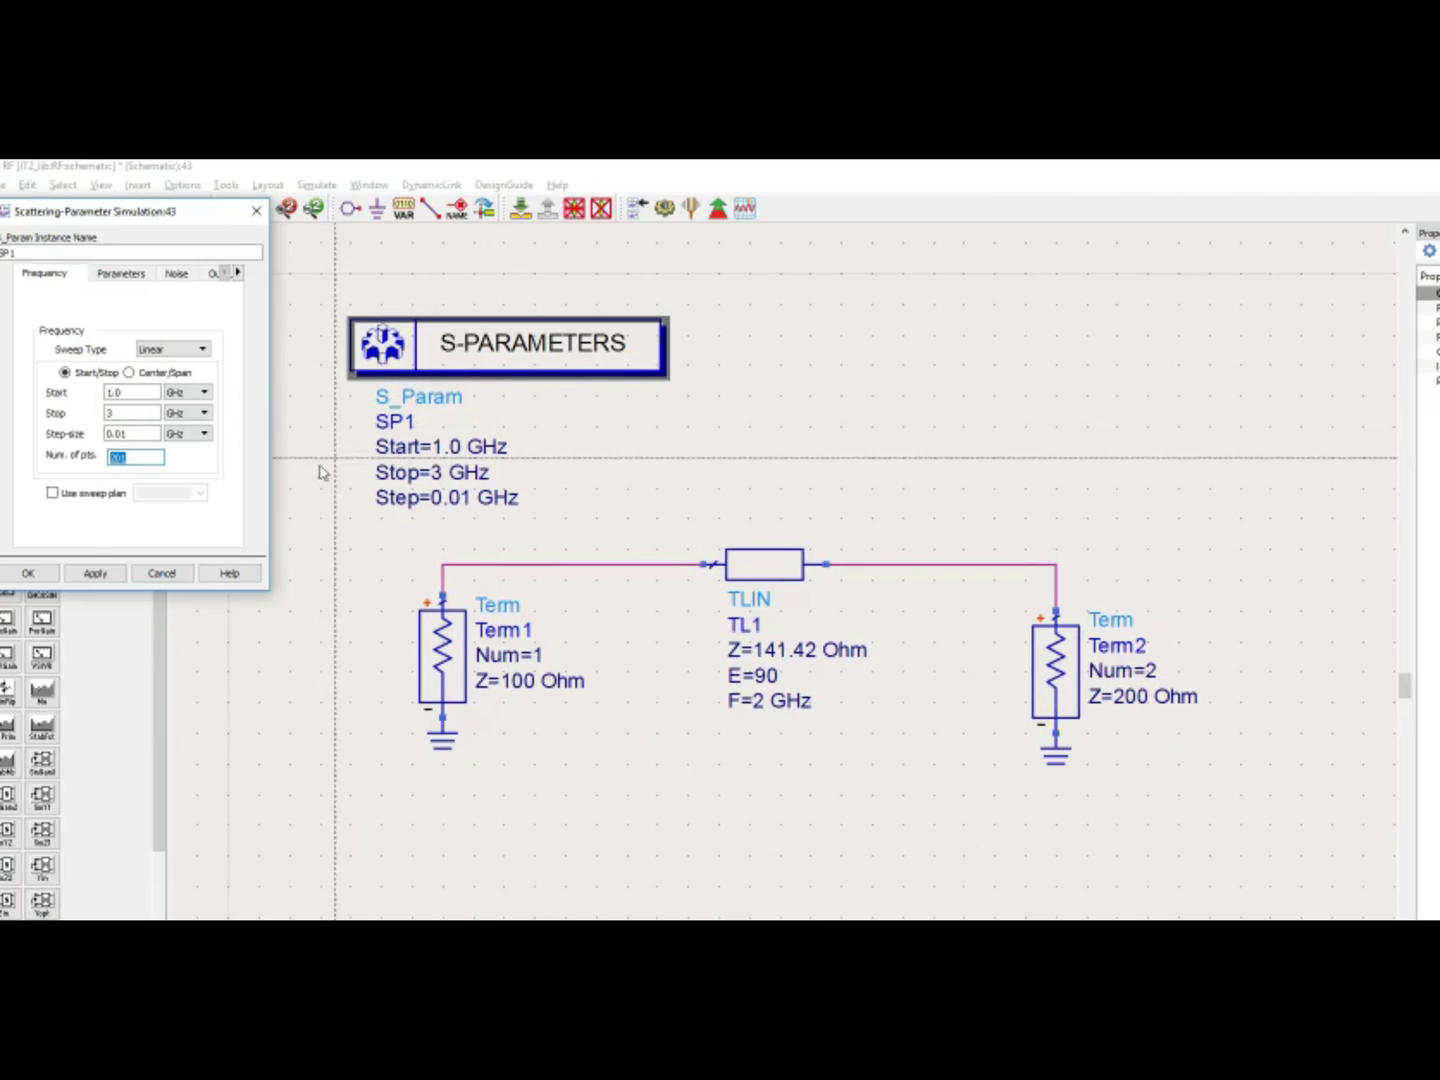
{"action": "left_click", "coordinate": [29, 573]}
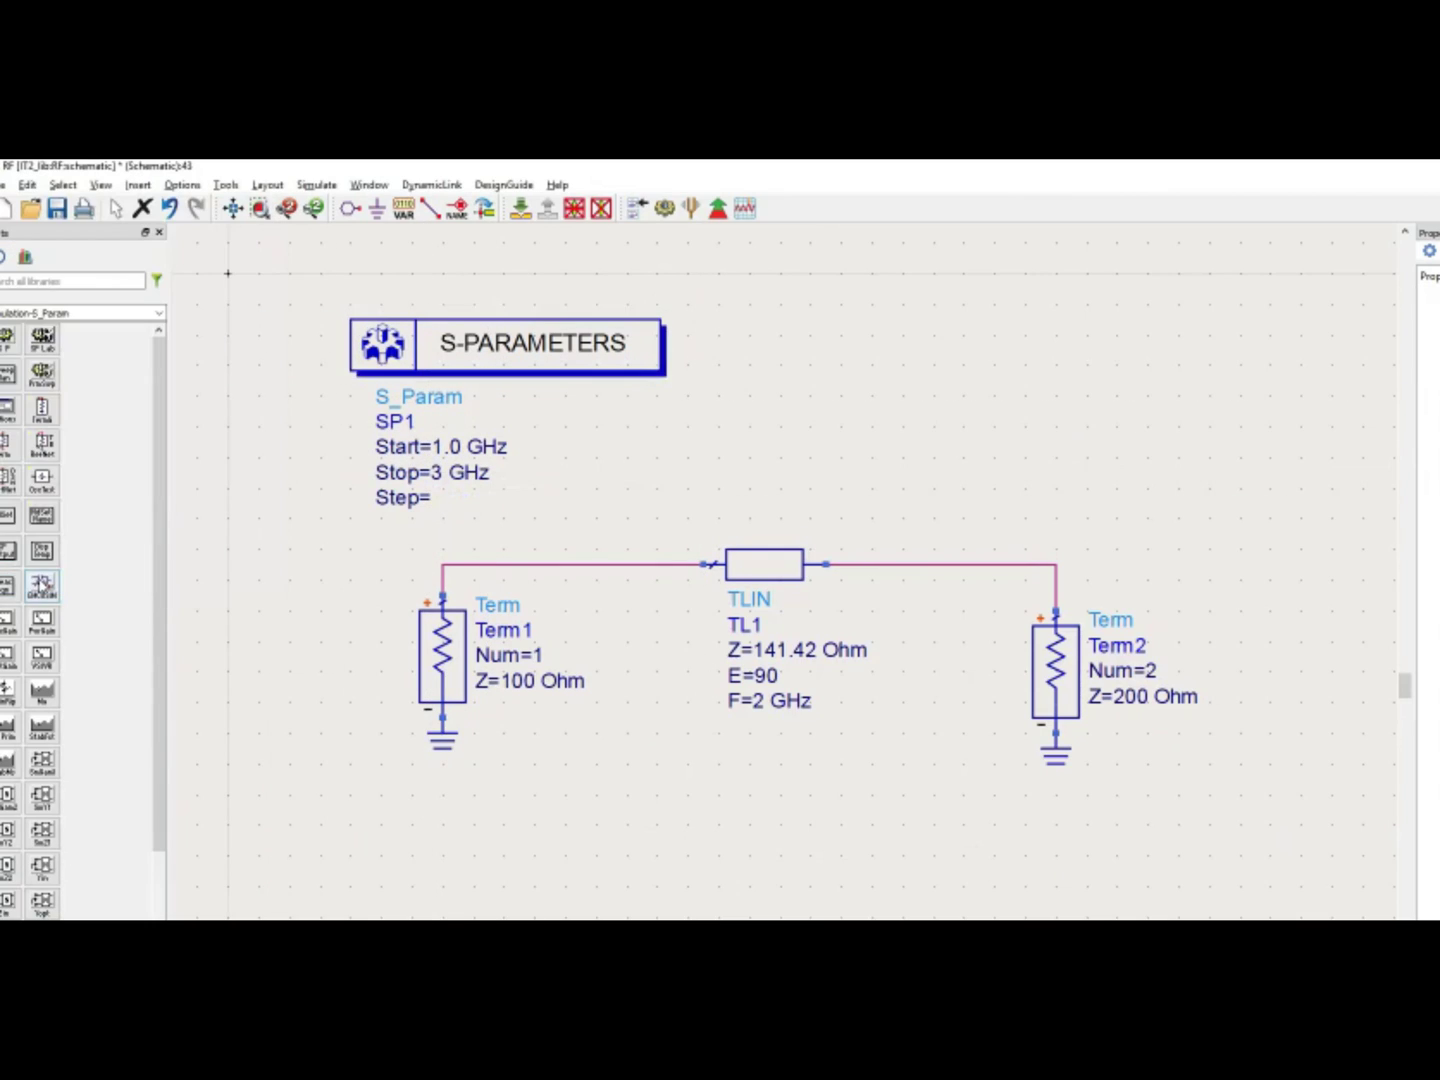
- Run the simulation and position the Data Display window over the schematic
{"action": "left_click", "coordinate": [666, 211]}
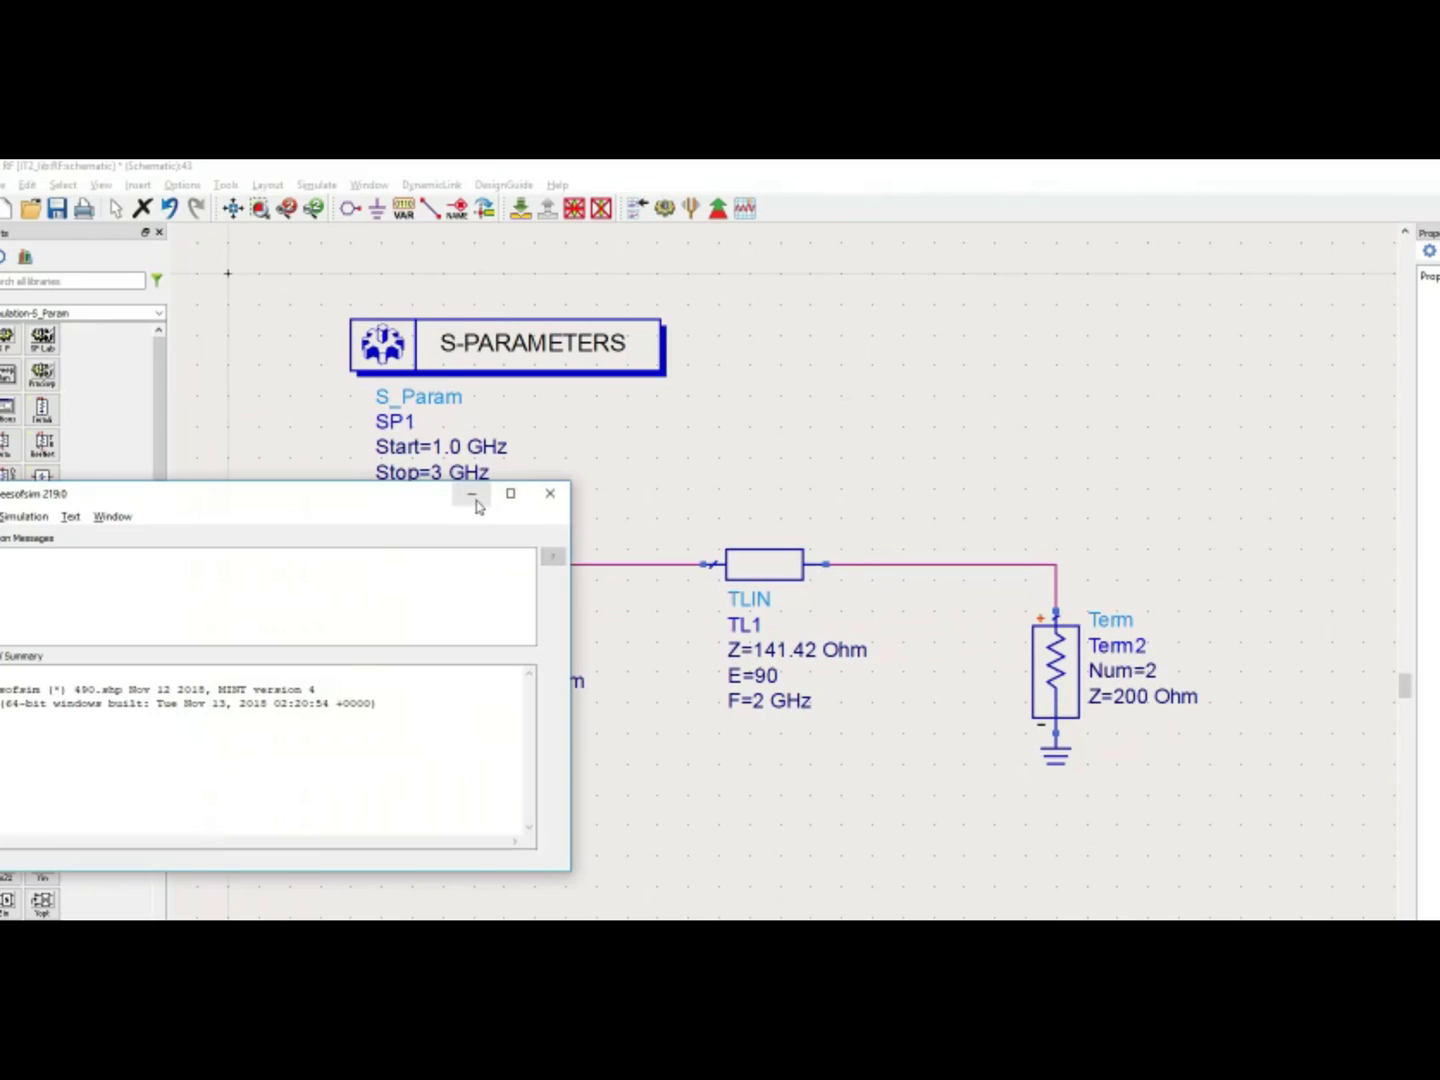
{"action": "left_click", "coordinate": [471, 497]}
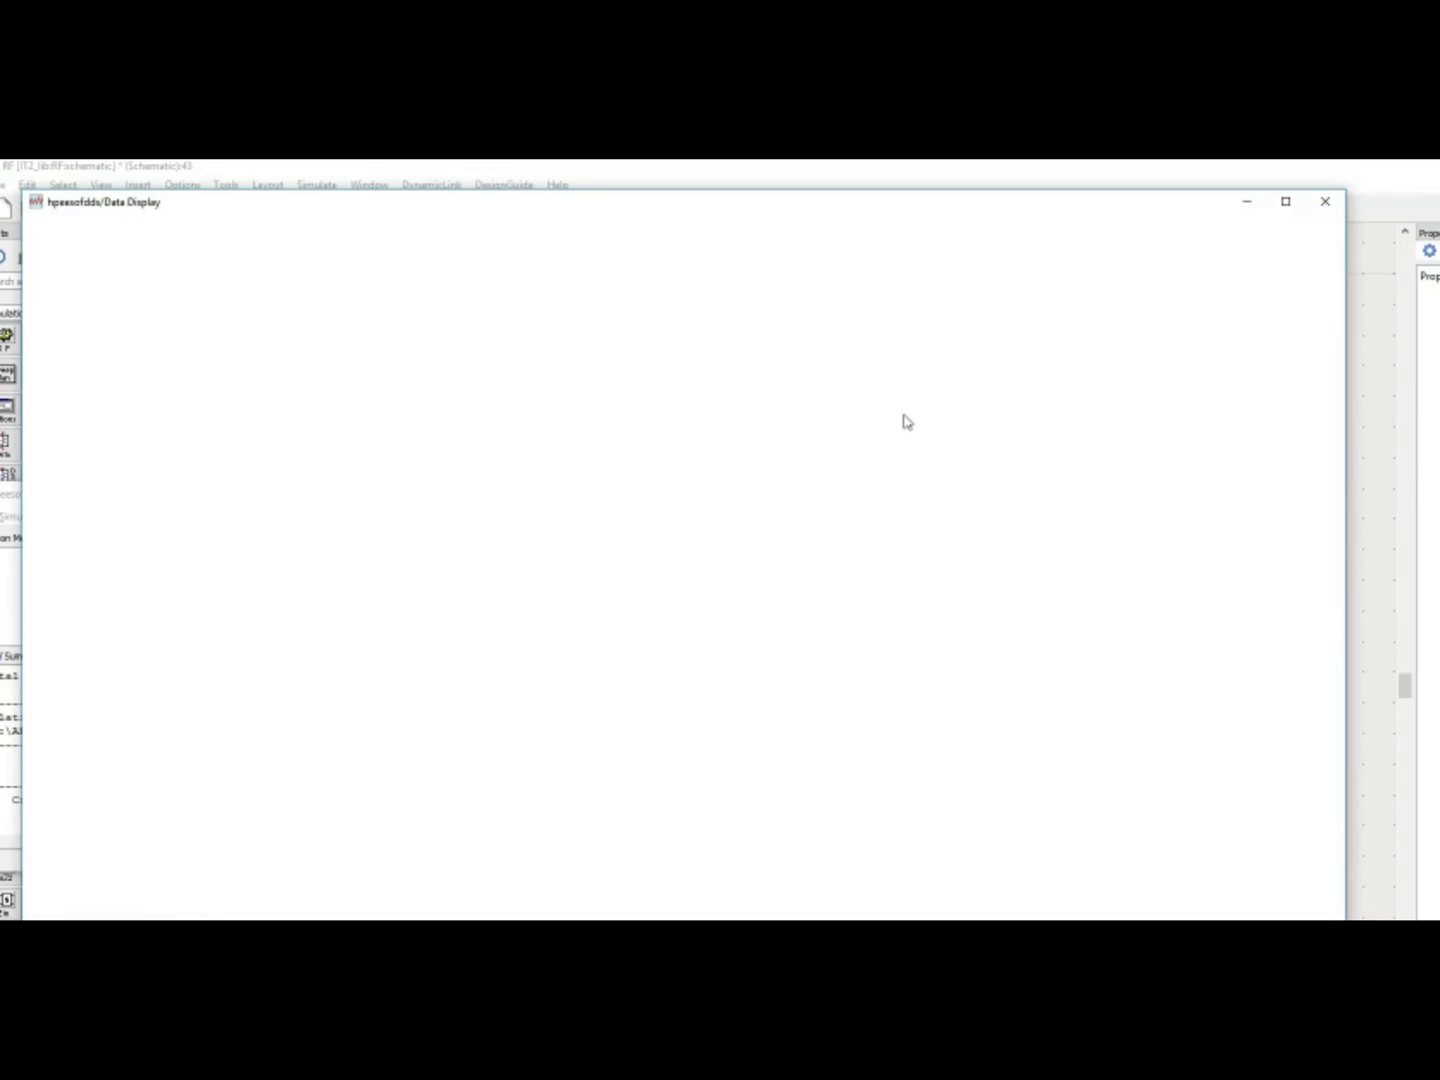
{"action": "left_click_drag", "start_coordinate": [807, 206], "coordinate": [920, 664]}
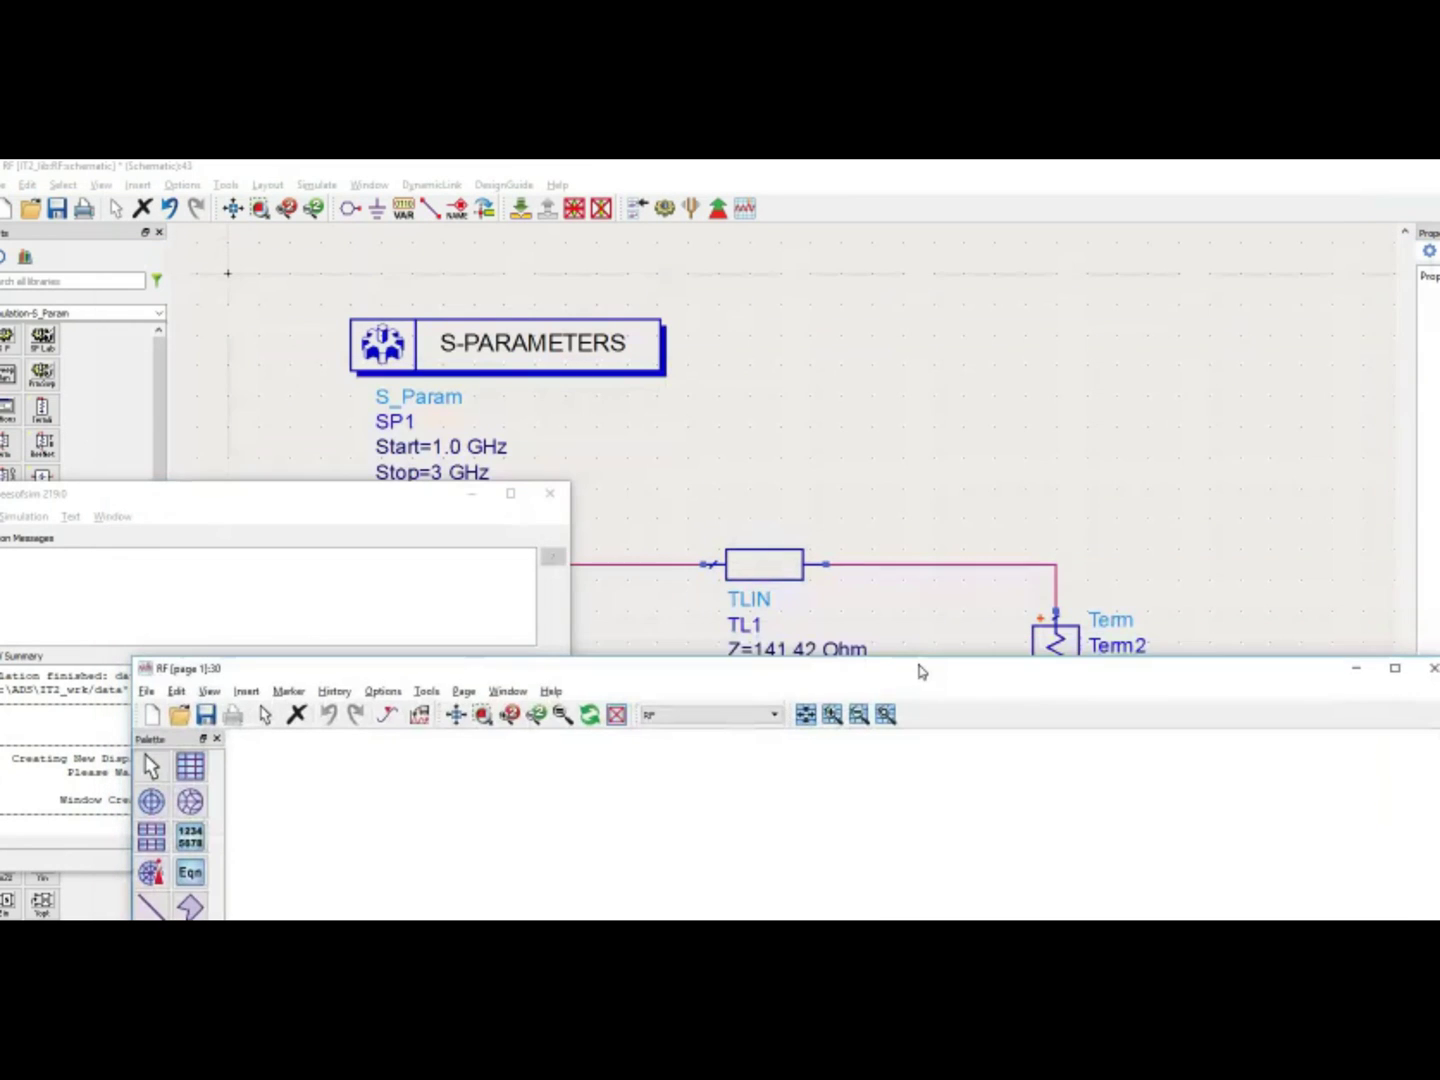
{"action": "left_click", "coordinate": [856, 409]}
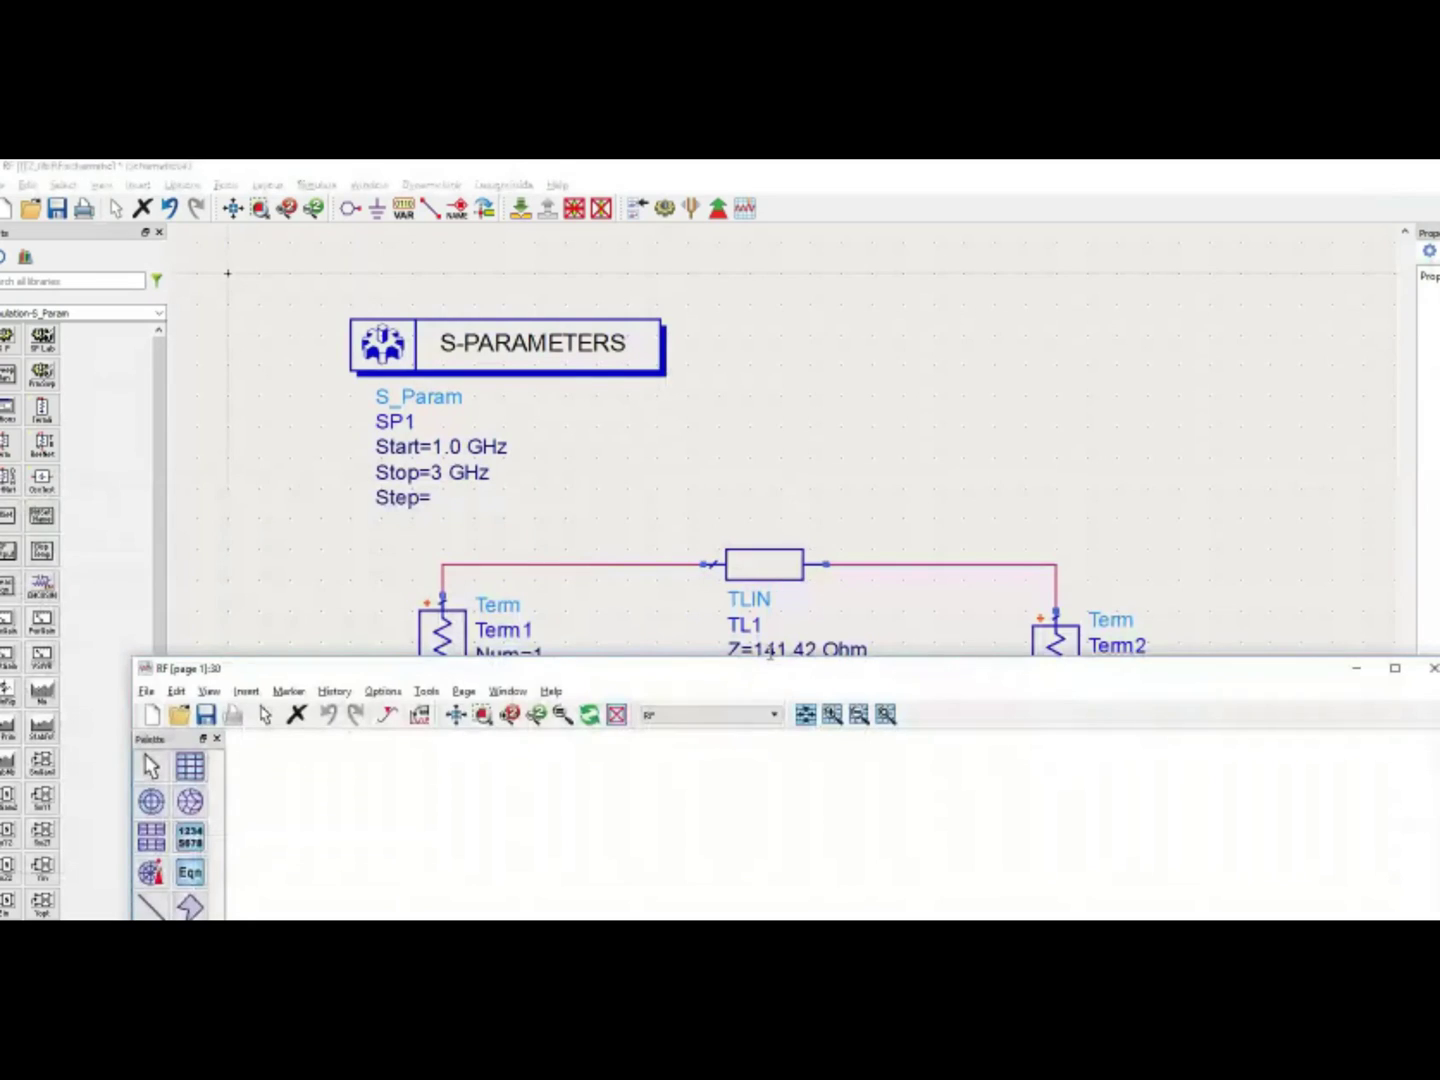
{"action": "left_click_drag", "start_coordinate": [771, 668], "coordinate": [823, 238]}
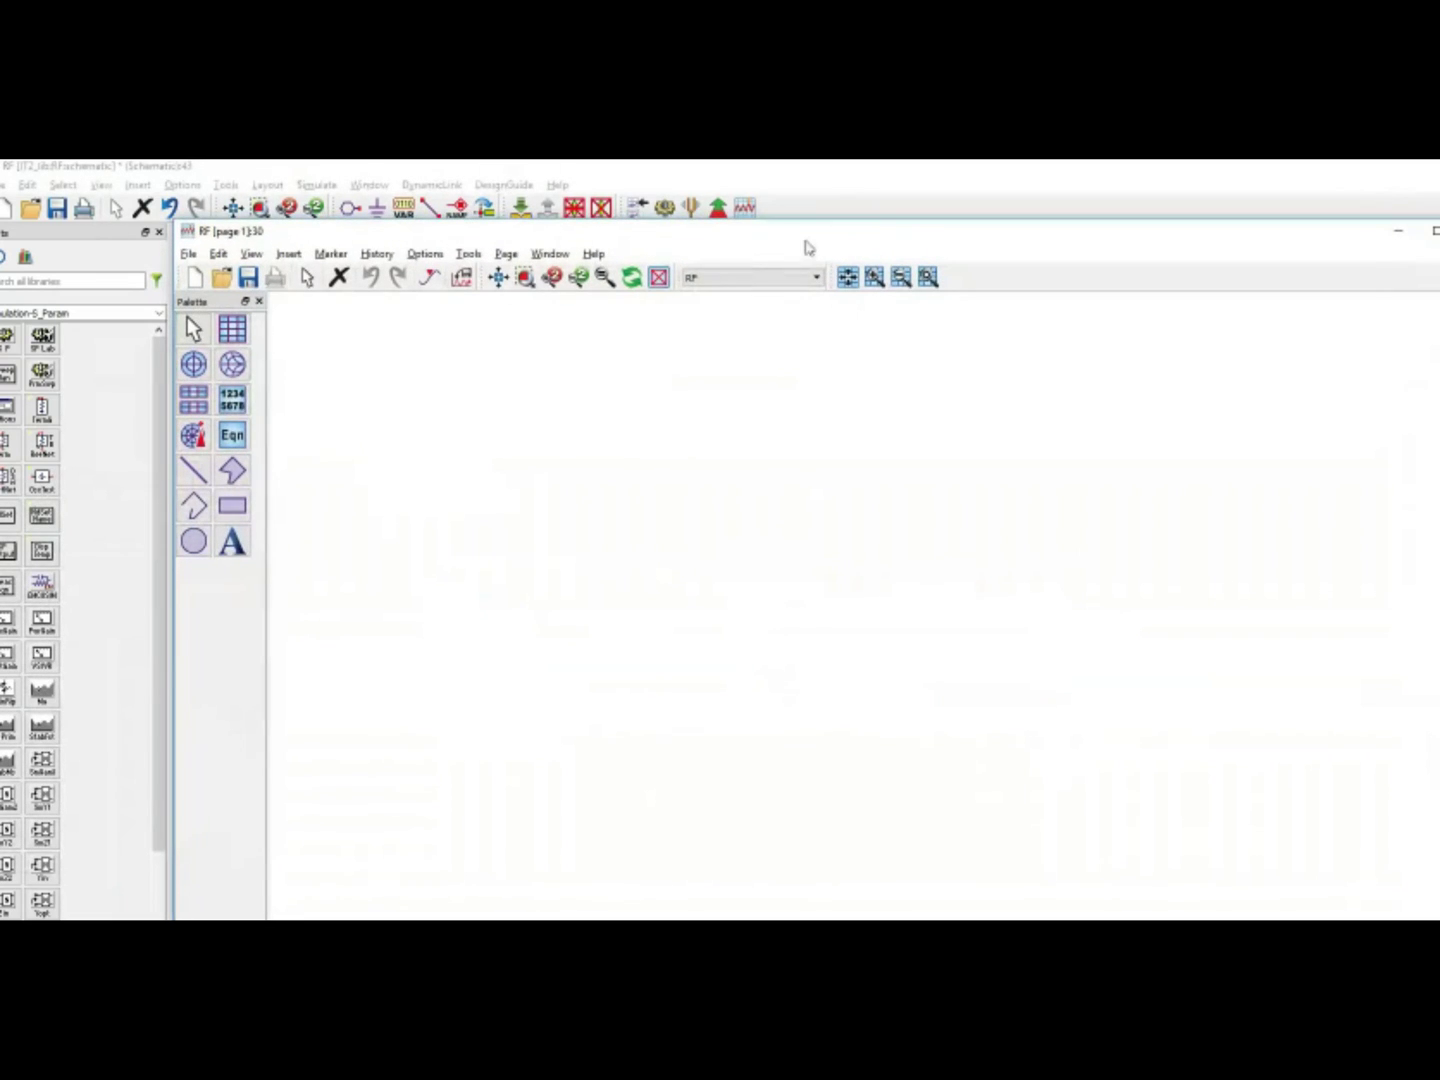
{"action": "left_click_drag", "start_coordinate": [735, 239], "coordinate": [722, 775]}
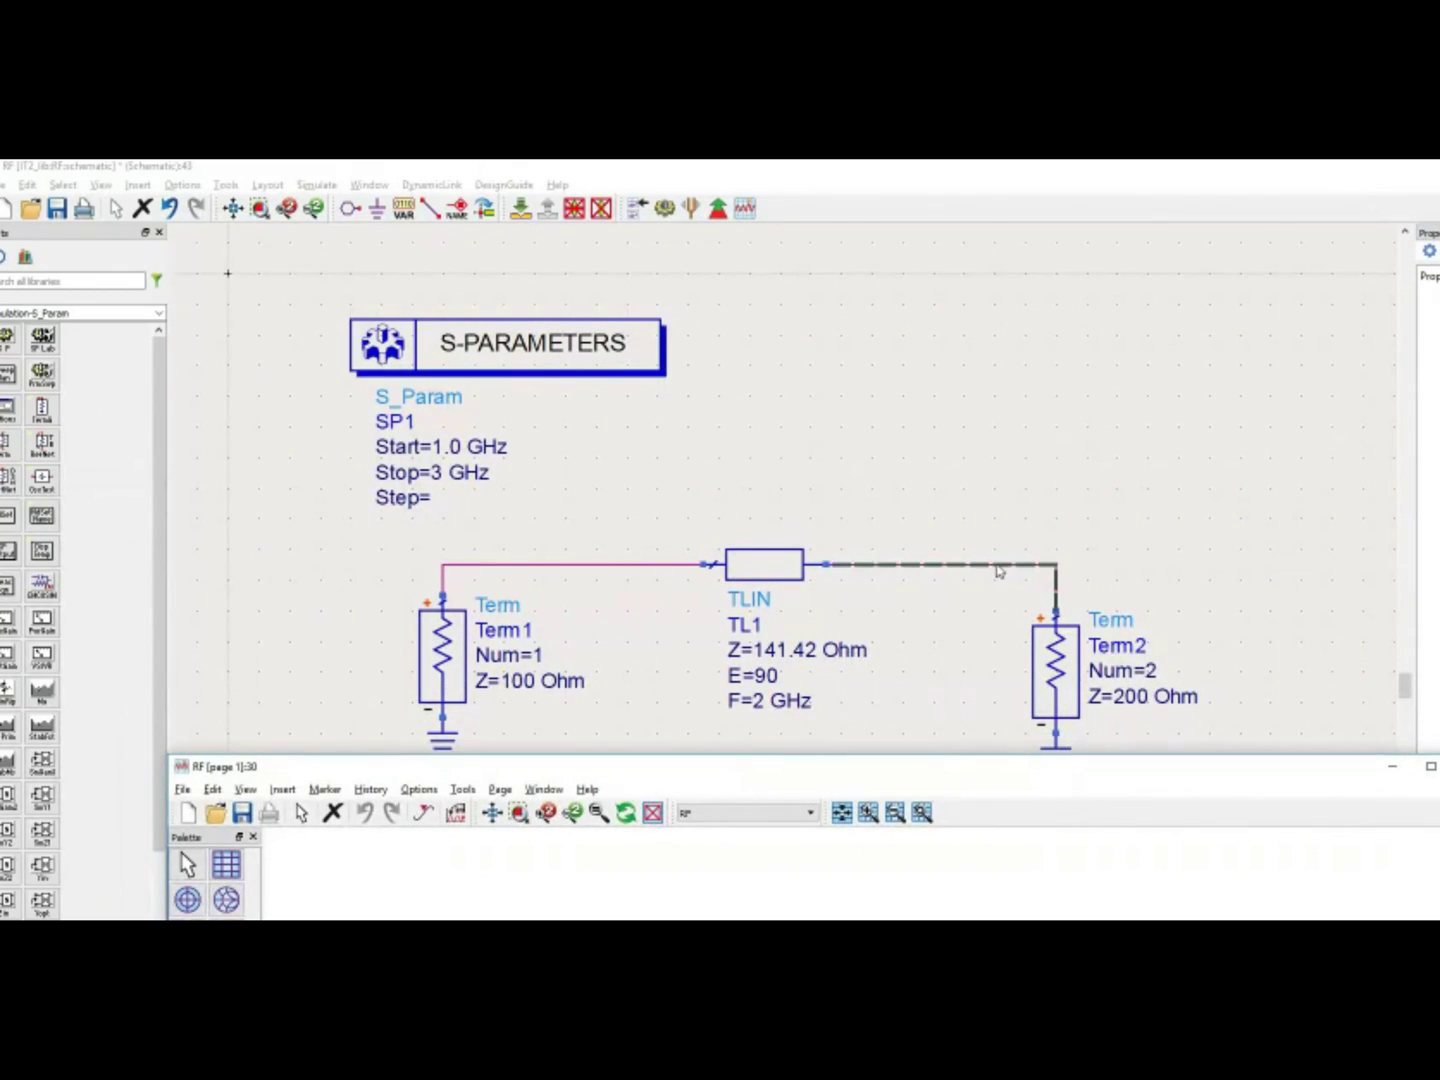
{"action": "left_click_drag", "start_coordinate": [770, 767], "coordinate": [775, 257]}
{"action": "left_click", "coordinate": [230, 345]}
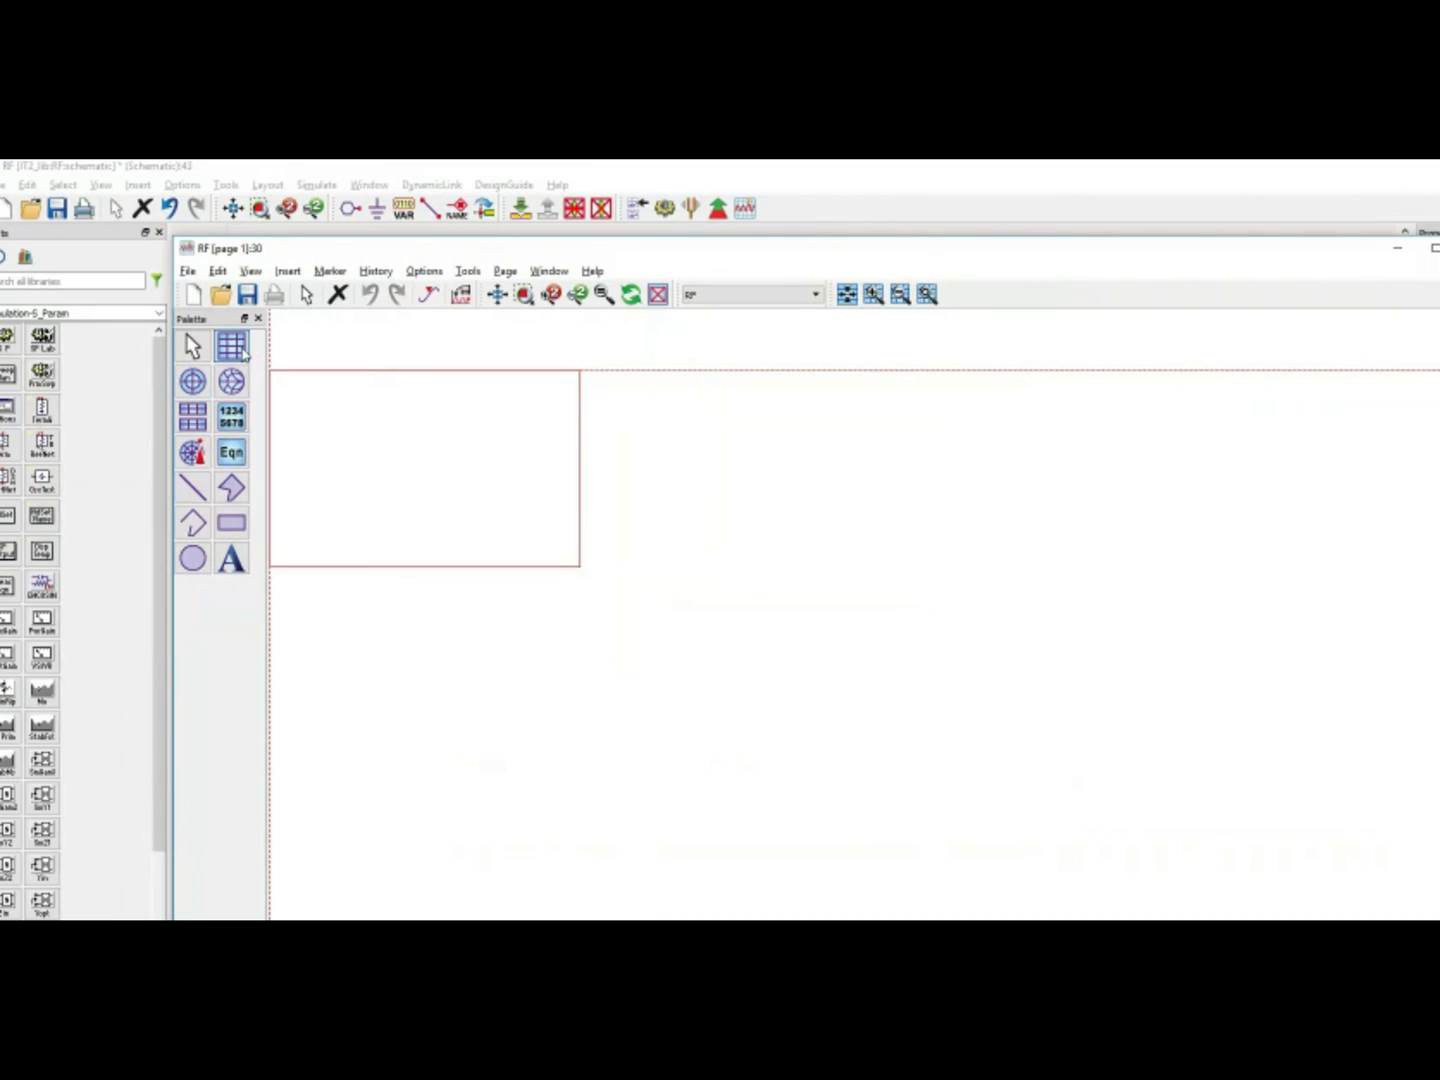
- Plot S(1,1), S(2,1) and S(2,2) in dB on a new rectangular plot
{"action": "left_click", "coordinate": [589, 412]}
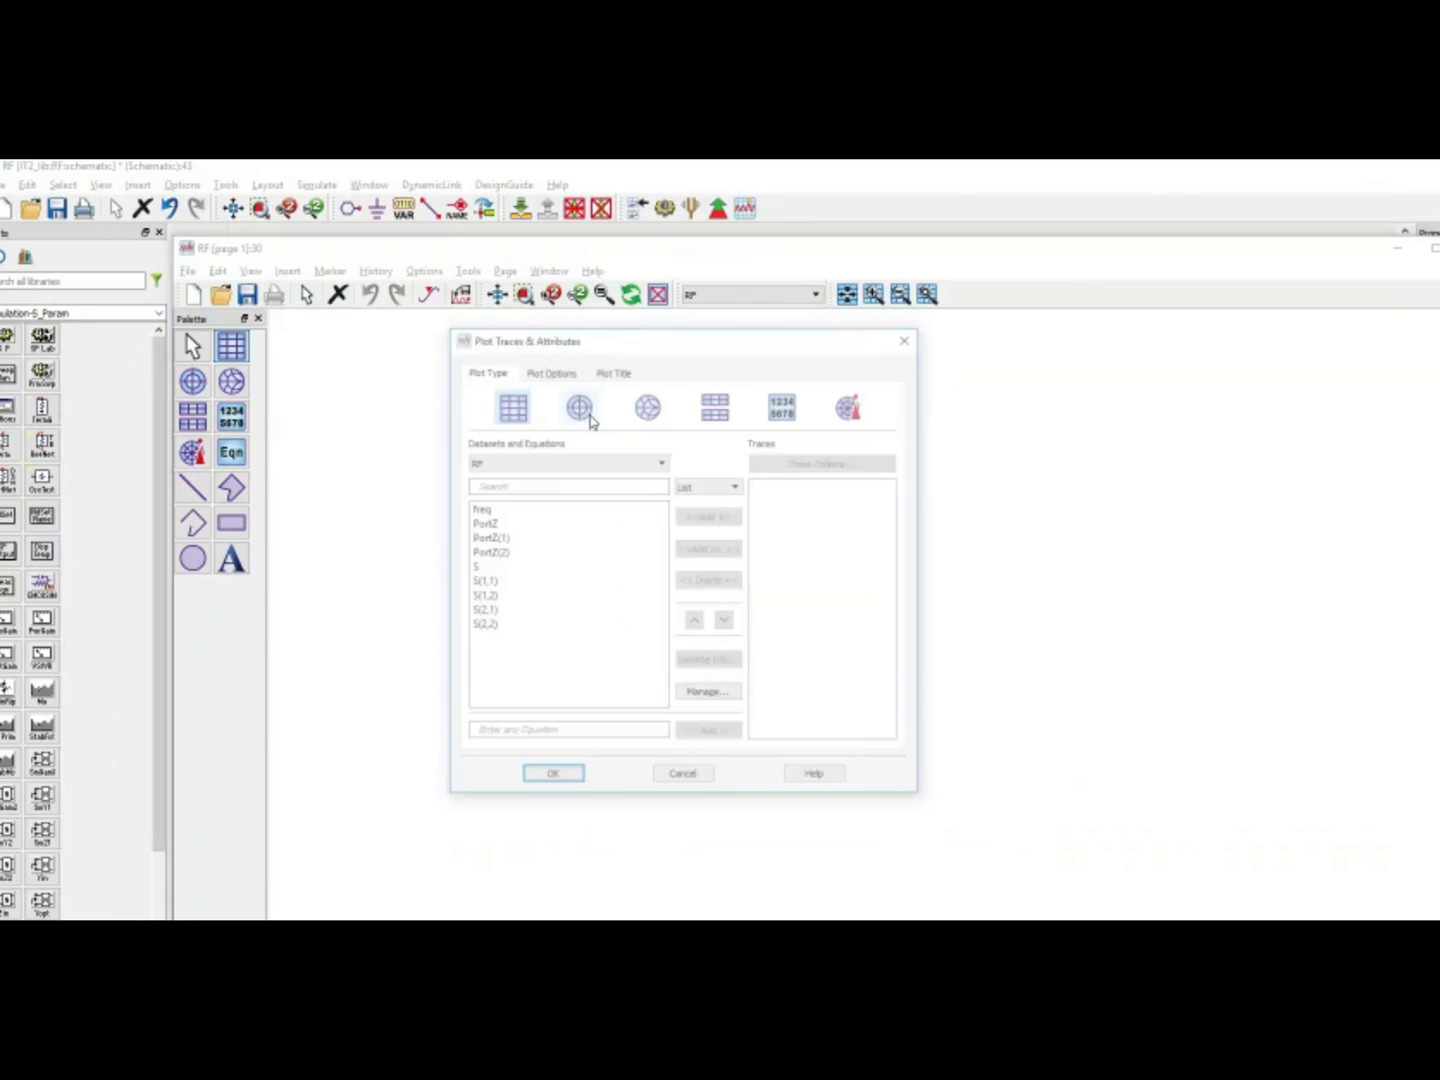
{"action": "left_click", "coordinate": [518, 589]}
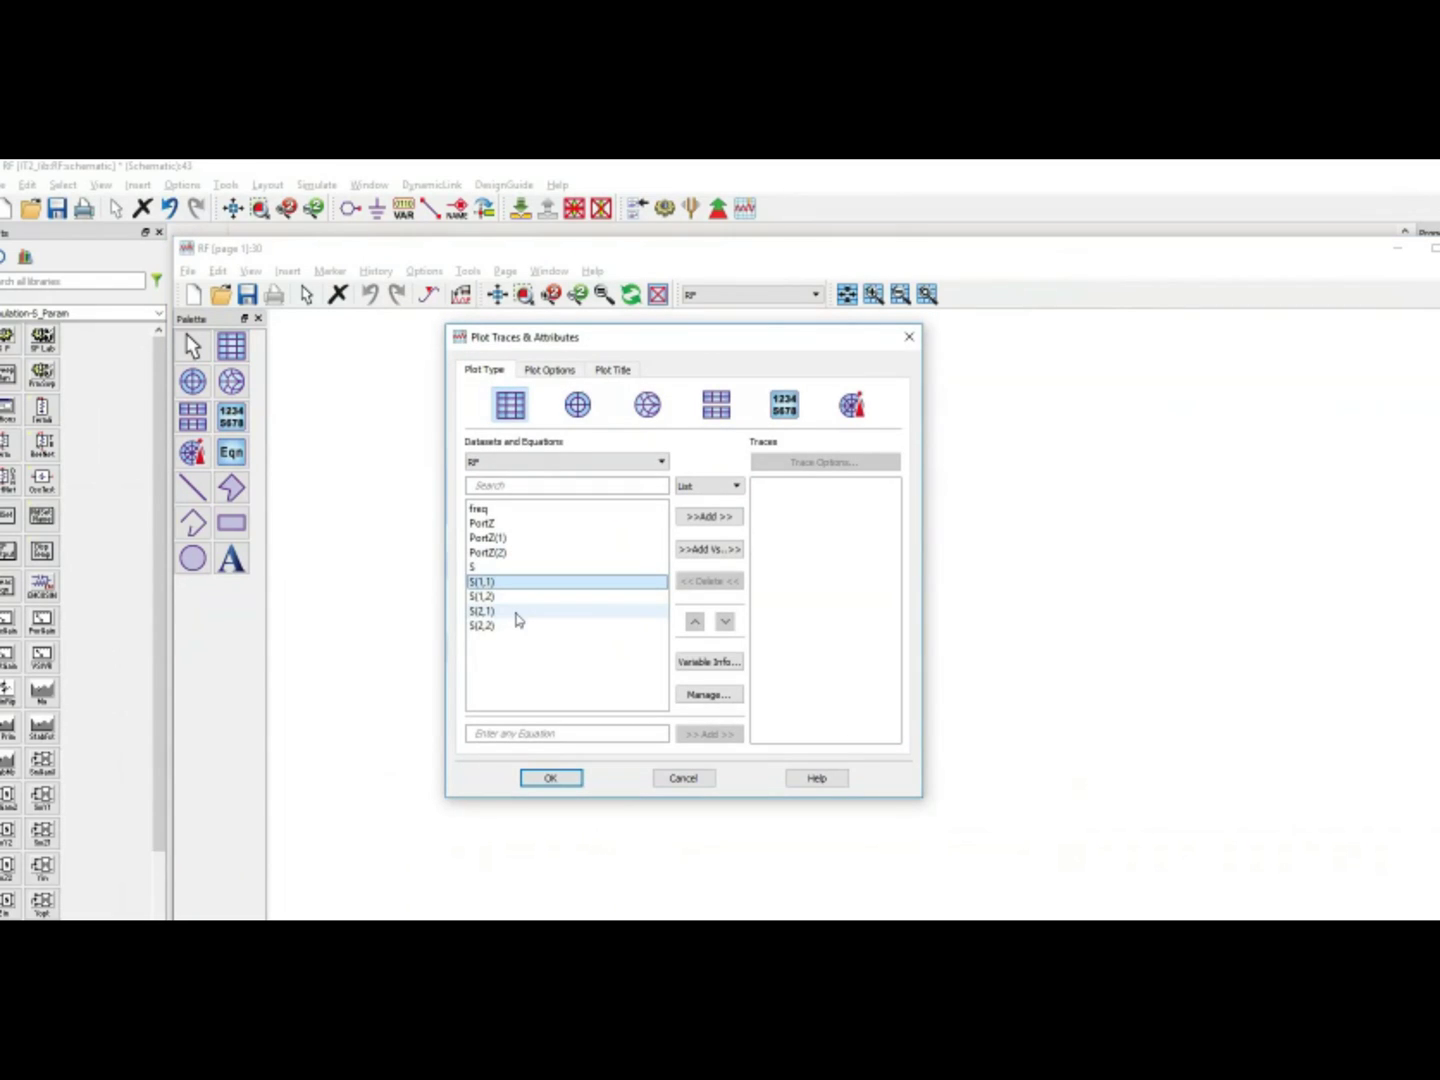
{"action": "left_click", "coordinate": [515, 617], "text": "ctrl"}
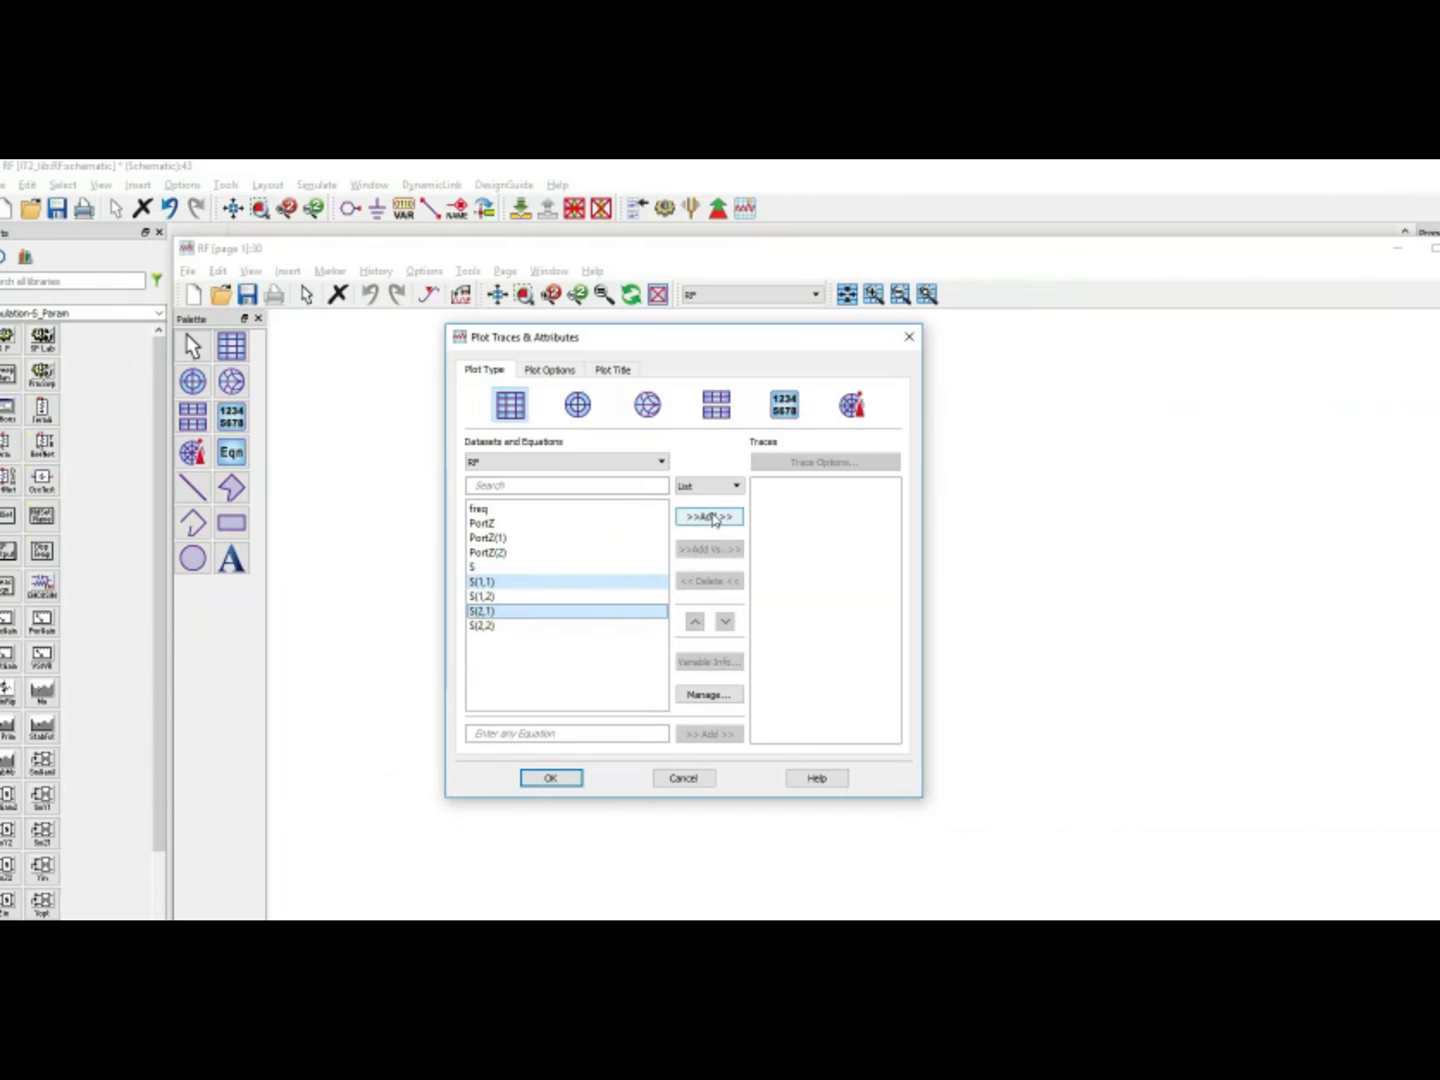
{"action": "left_click", "coordinate": [511, 627], "text": "ctrl"}
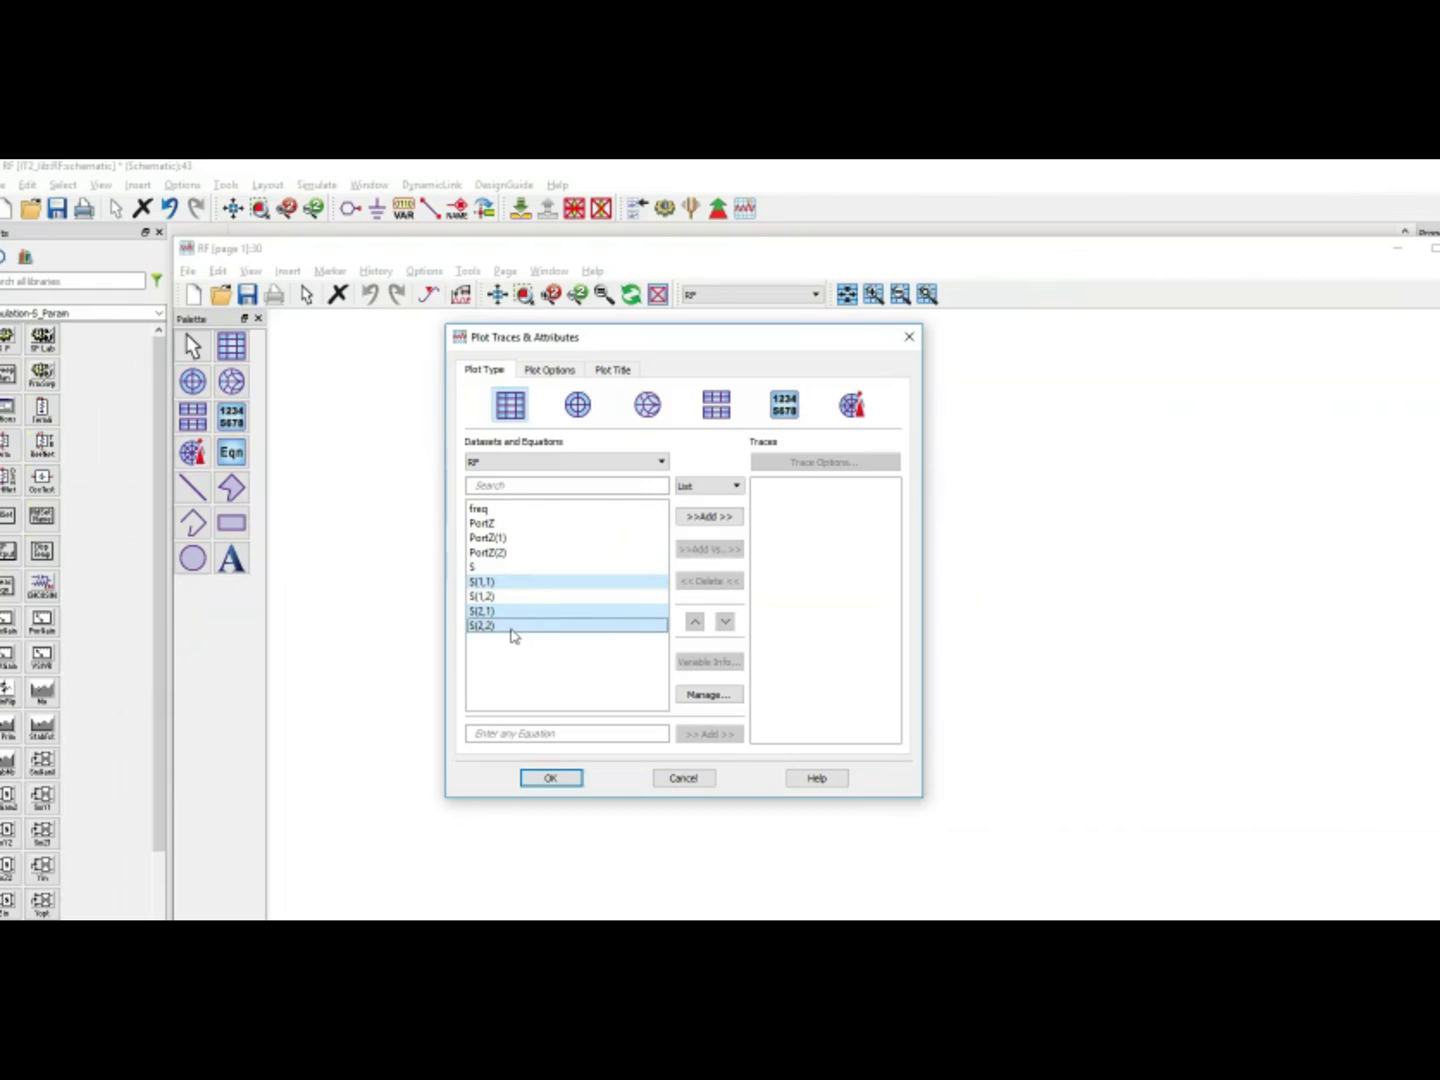
{"action": "left_click", "coordinate": [725, 517]}
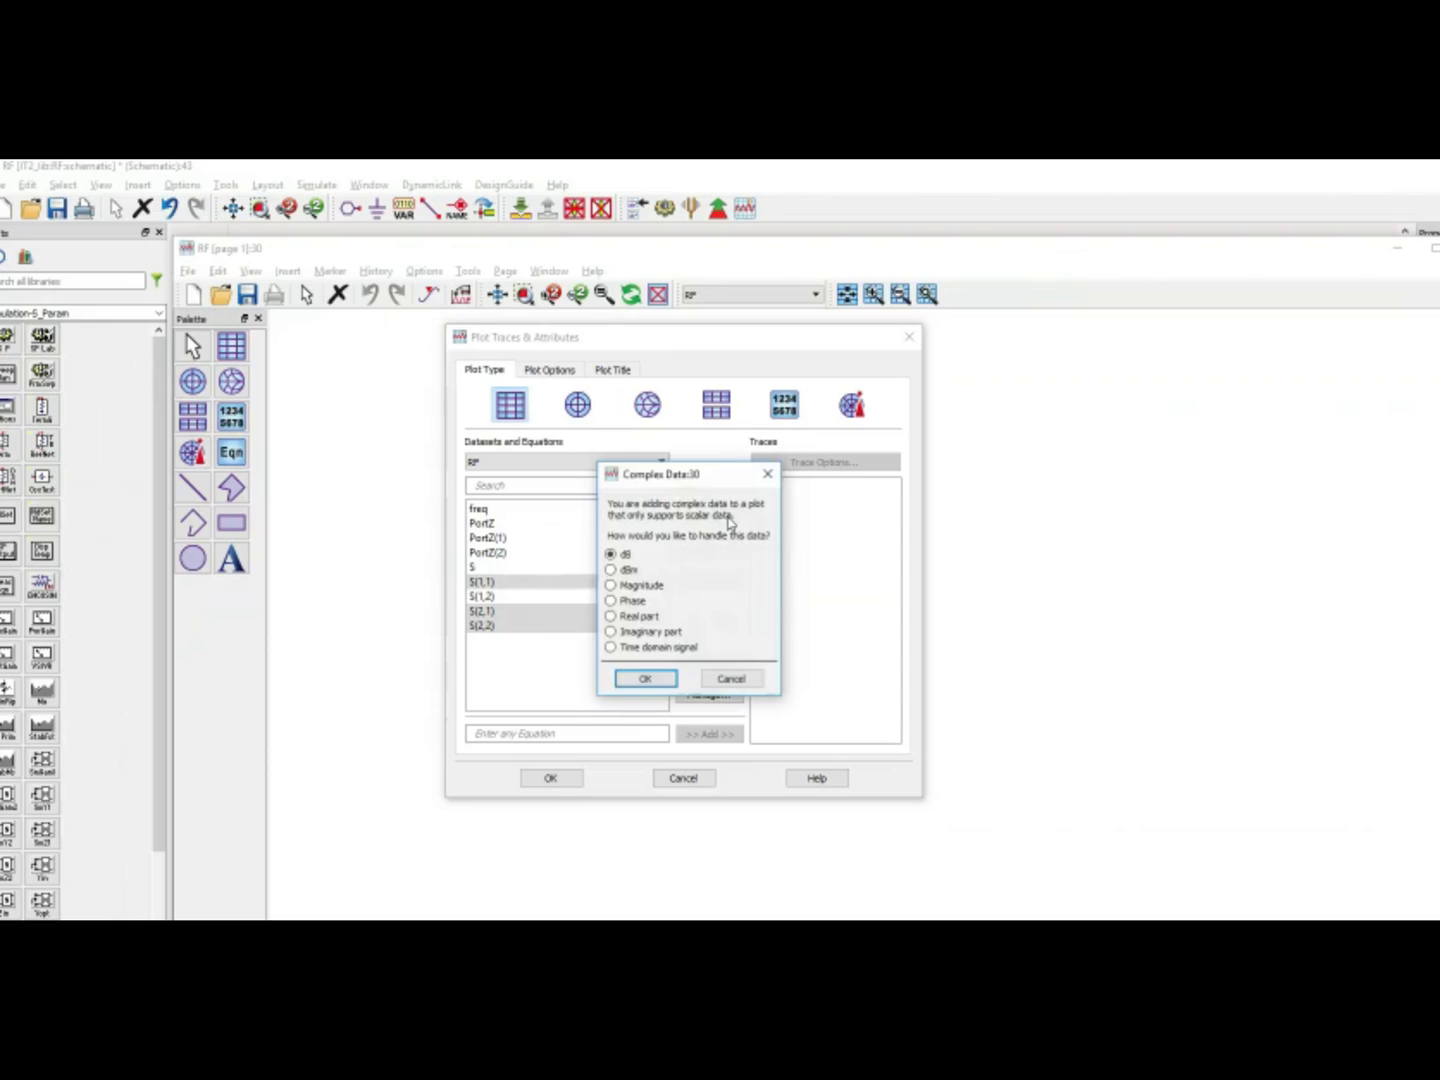
{"action": "left_click", "coordinate": [648, 680]}
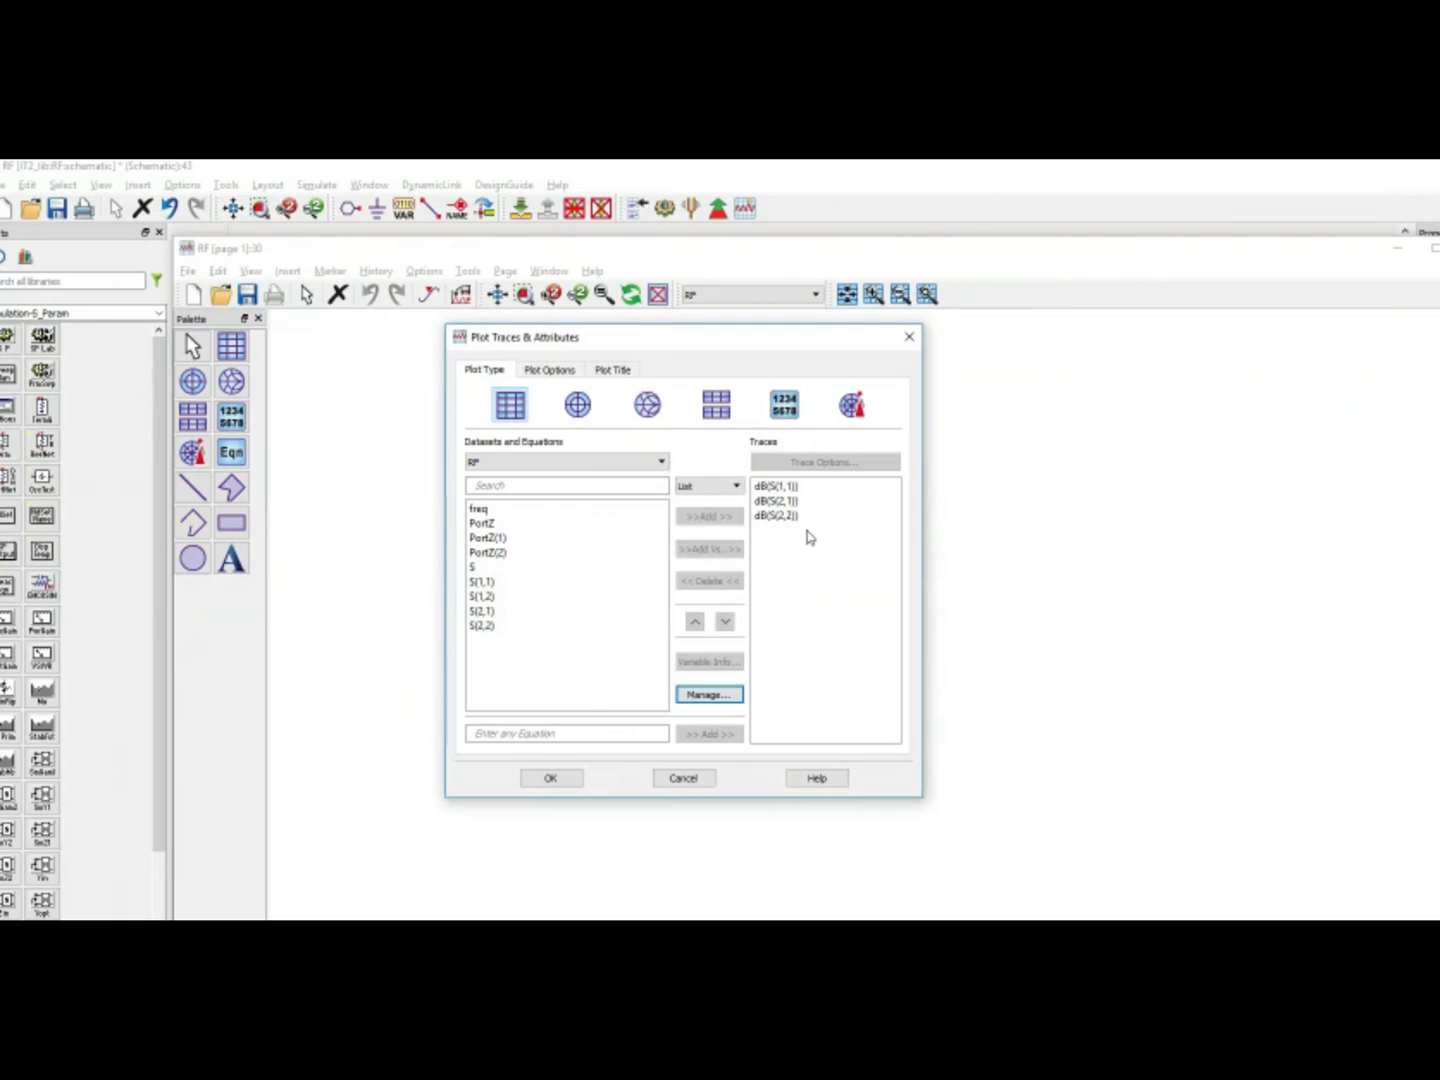
{"action": "left_click", "coordinate": [534, 778]}
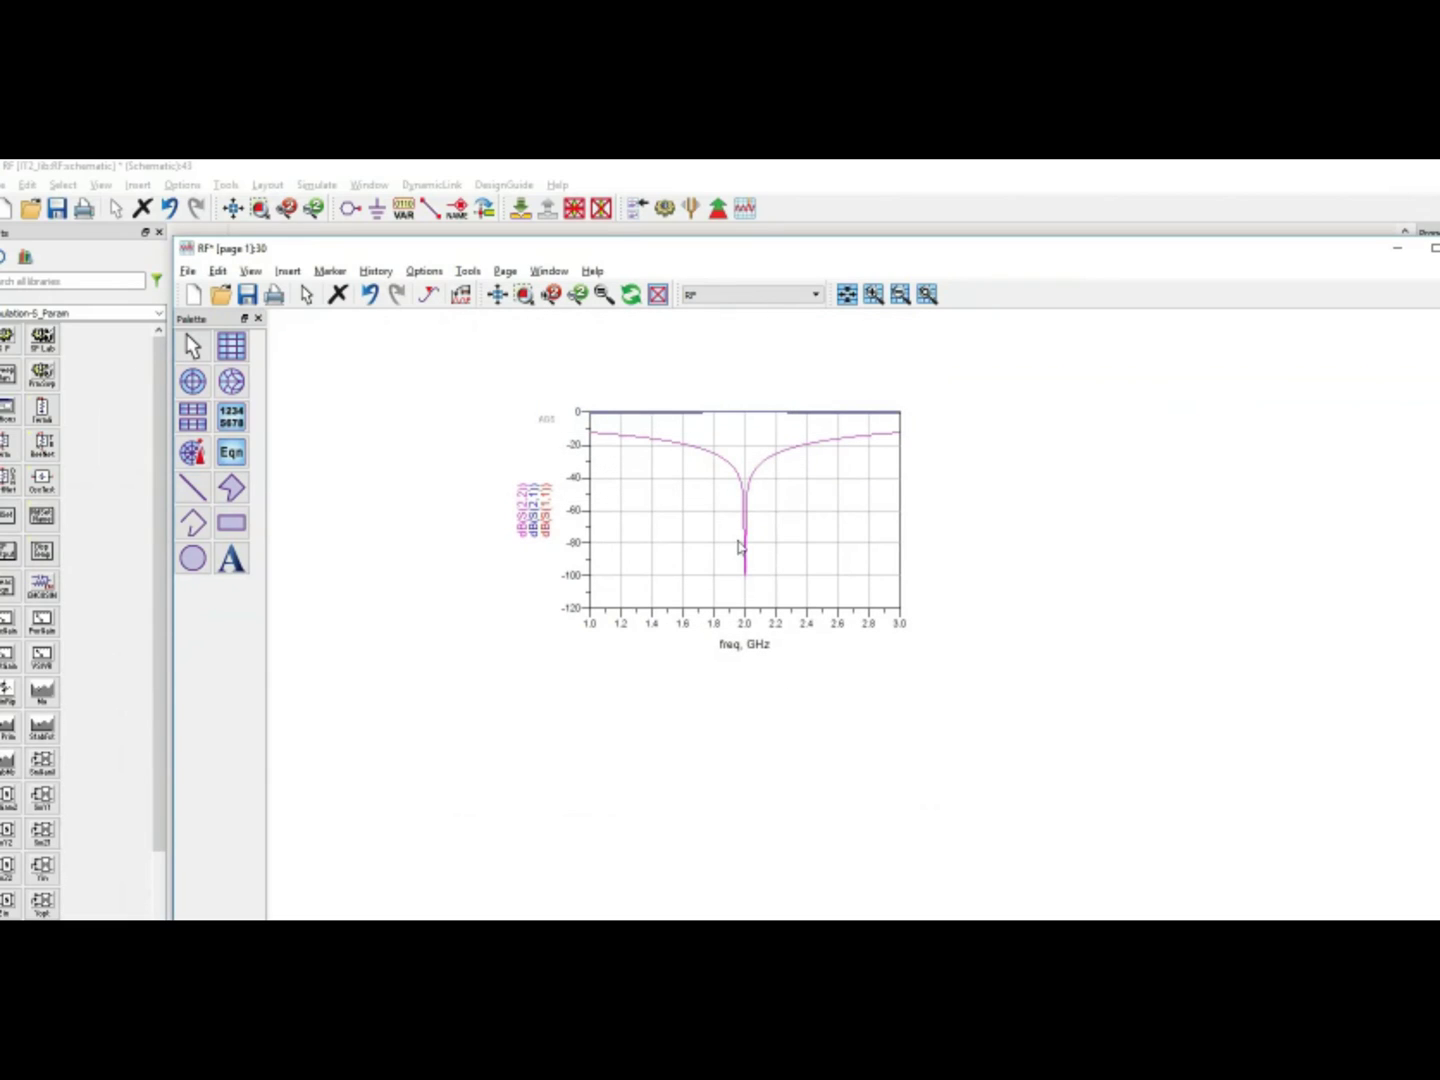
{"action": "scroll", "coordinate": [757, 481], "scroll_direction": "up", "scroll_amount": 1}
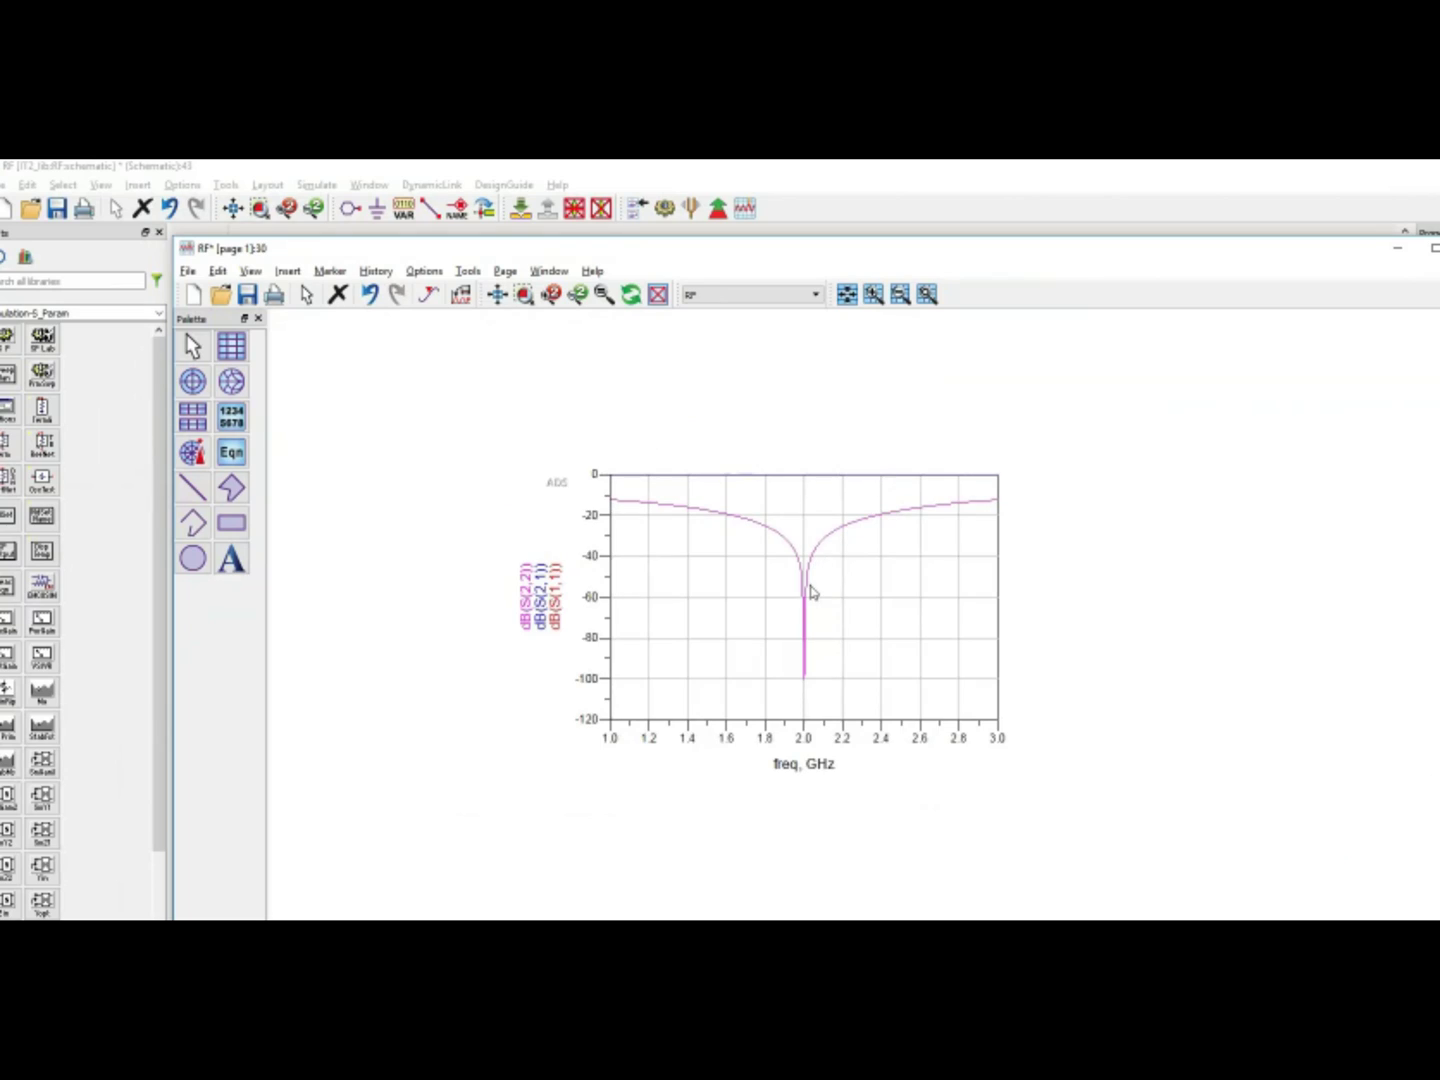
{"action": "scroll", "coordinate": [851, 618], "scroll_direction": "up", "scroll_amount": 1}
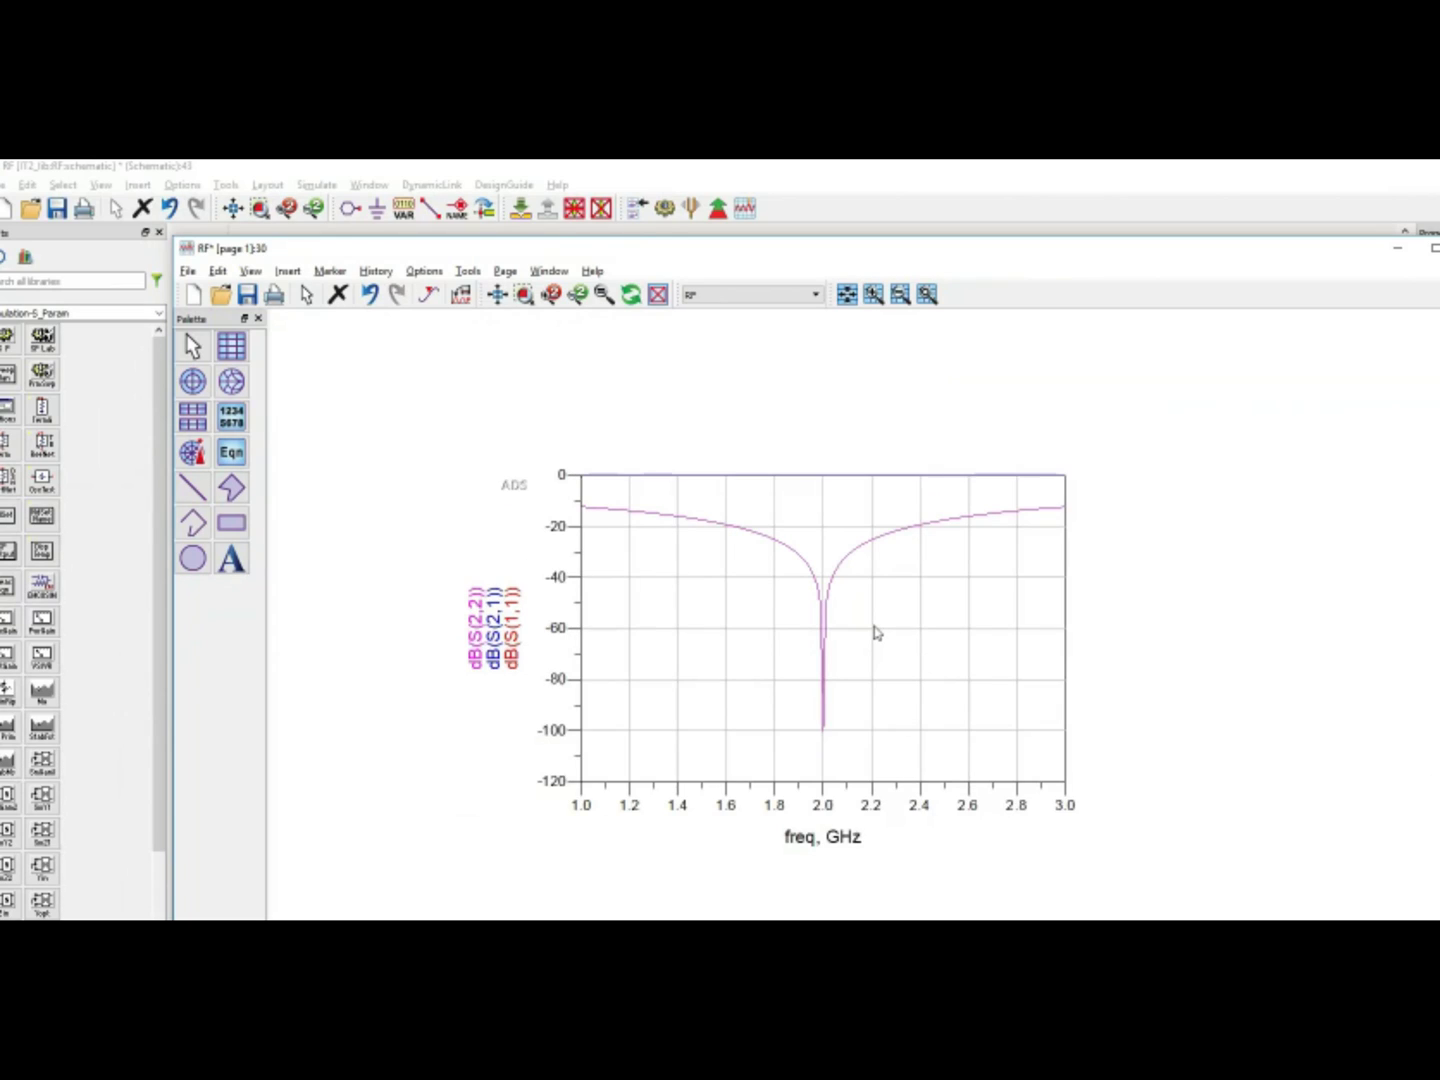
{"action": "scroll", "coordinate": [874, 631], "scroll_direction": "up", "scroll_amount": 1}
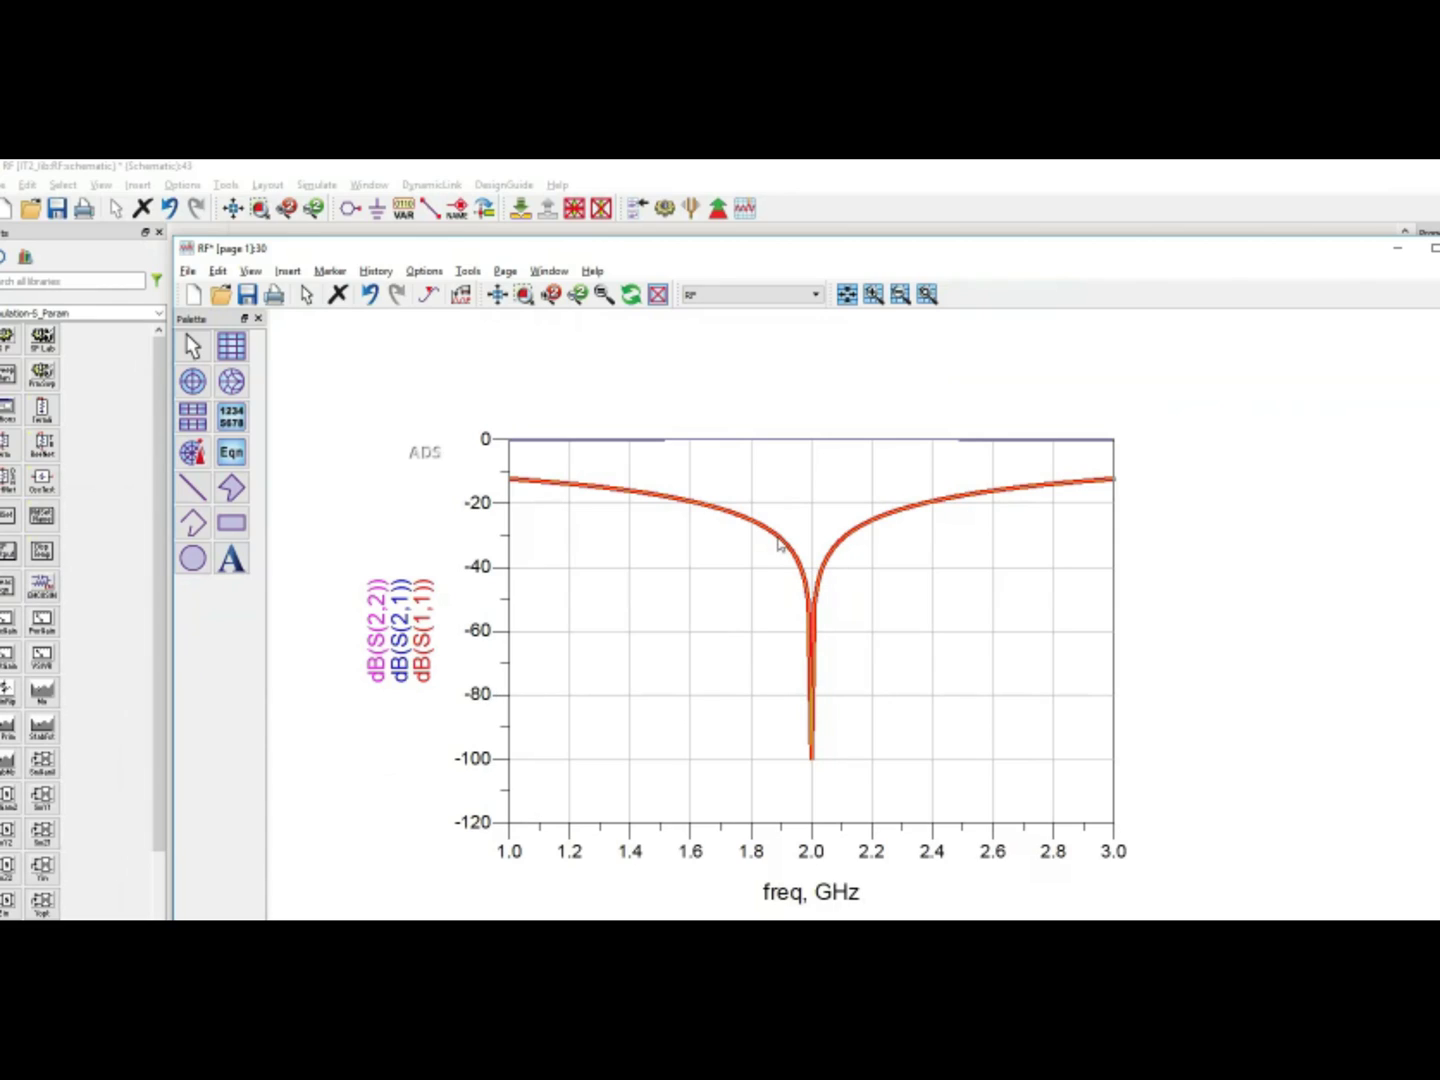
{"action": "left_click", "coordinate": [410, 800]}
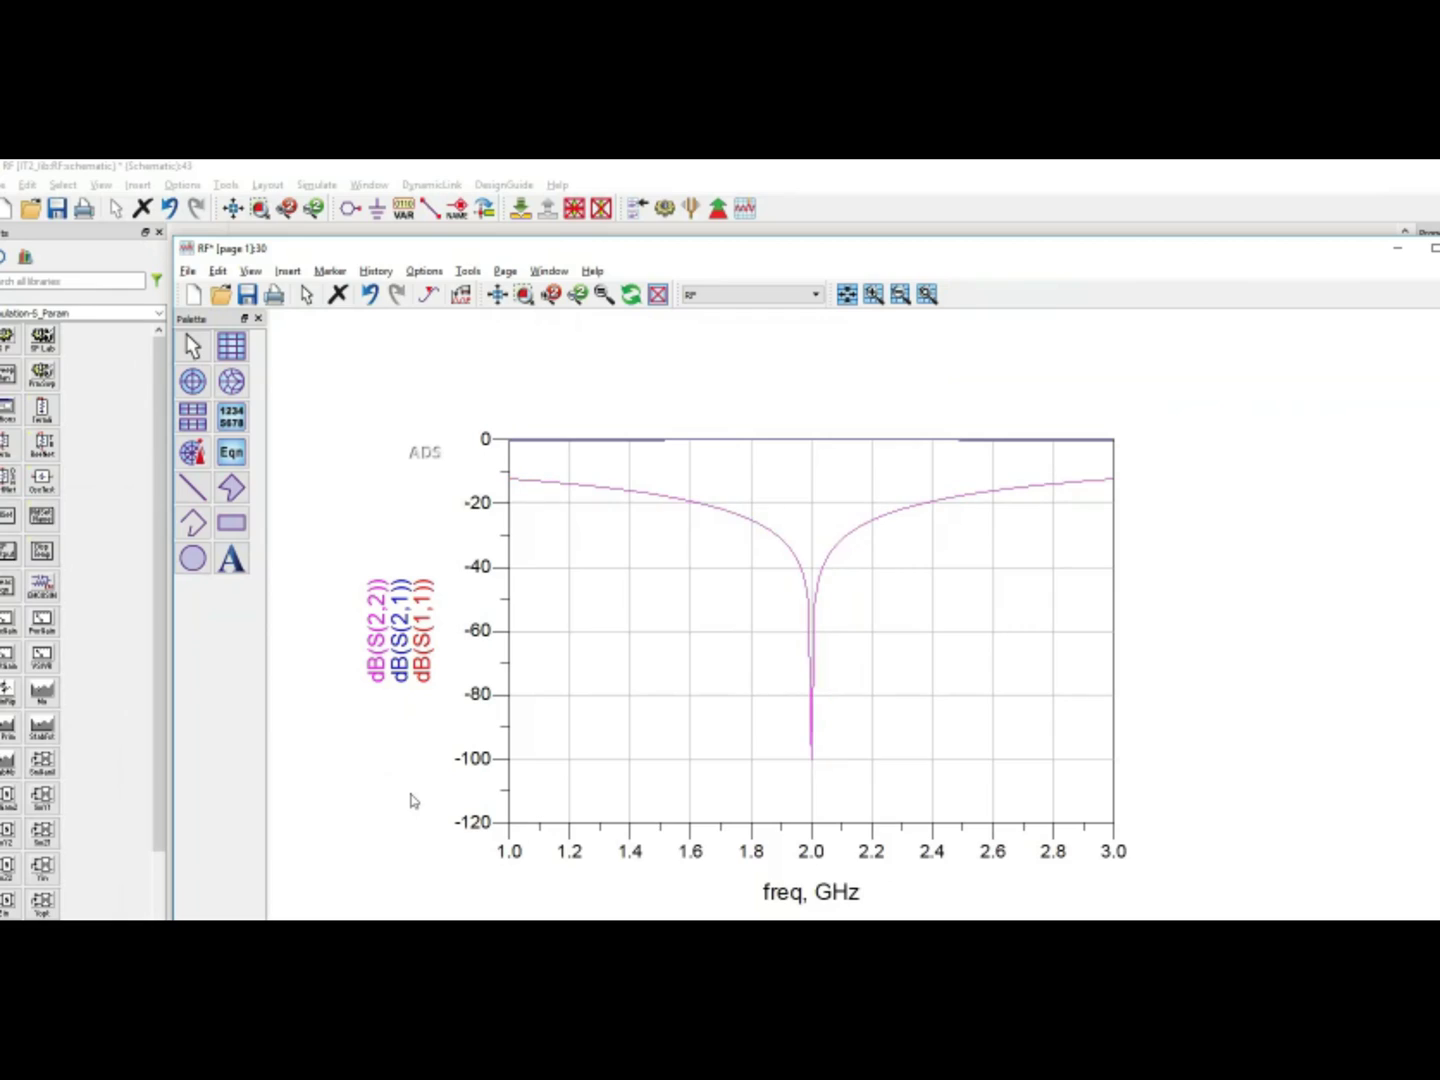
{"action": "left_click", "coordinate": [769, 534]}
{"action": "key", "text": "Delete"}
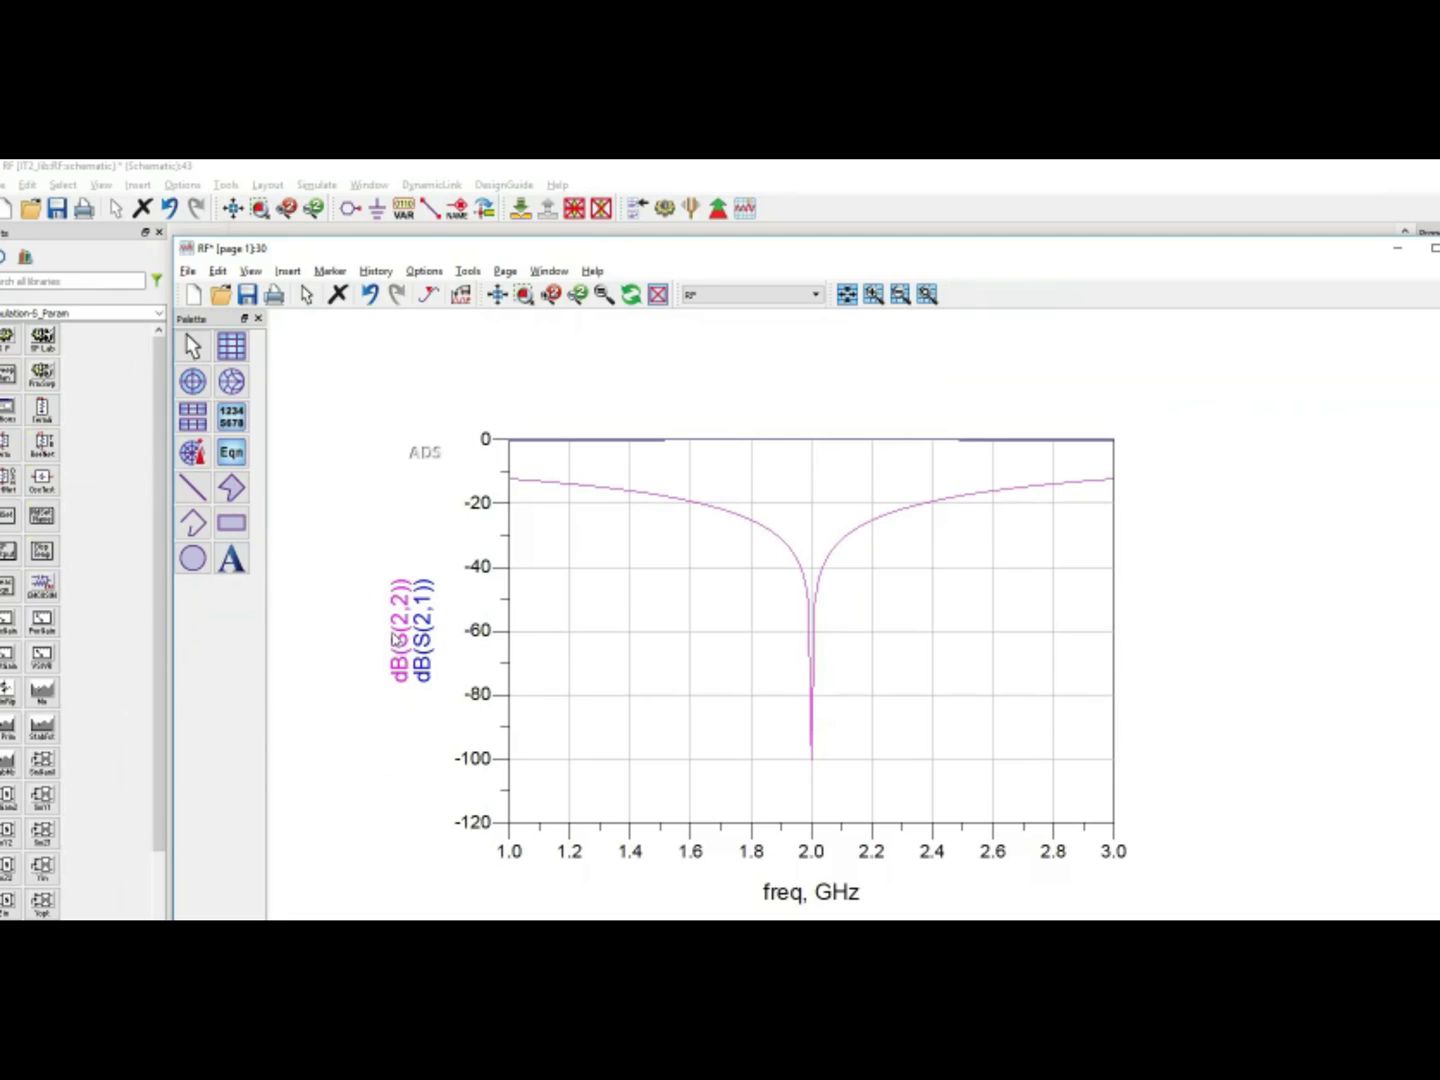
{"action": "key", "text": "ctrl+z"}
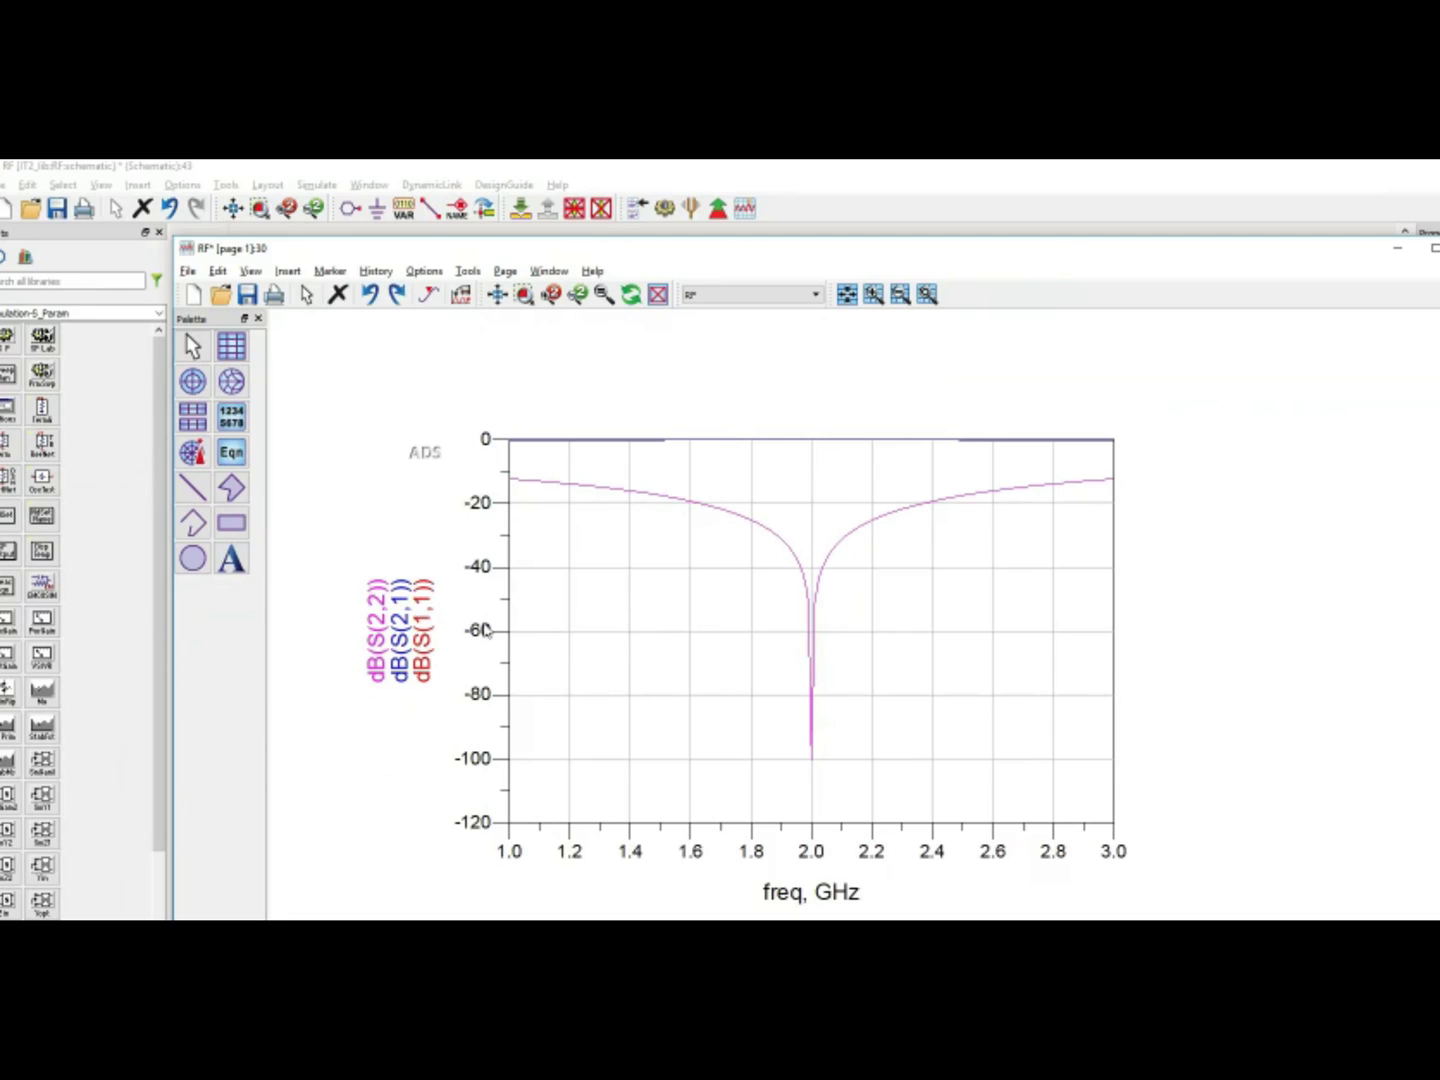
{"action": "left_click", "coordinate": [771, 538]}
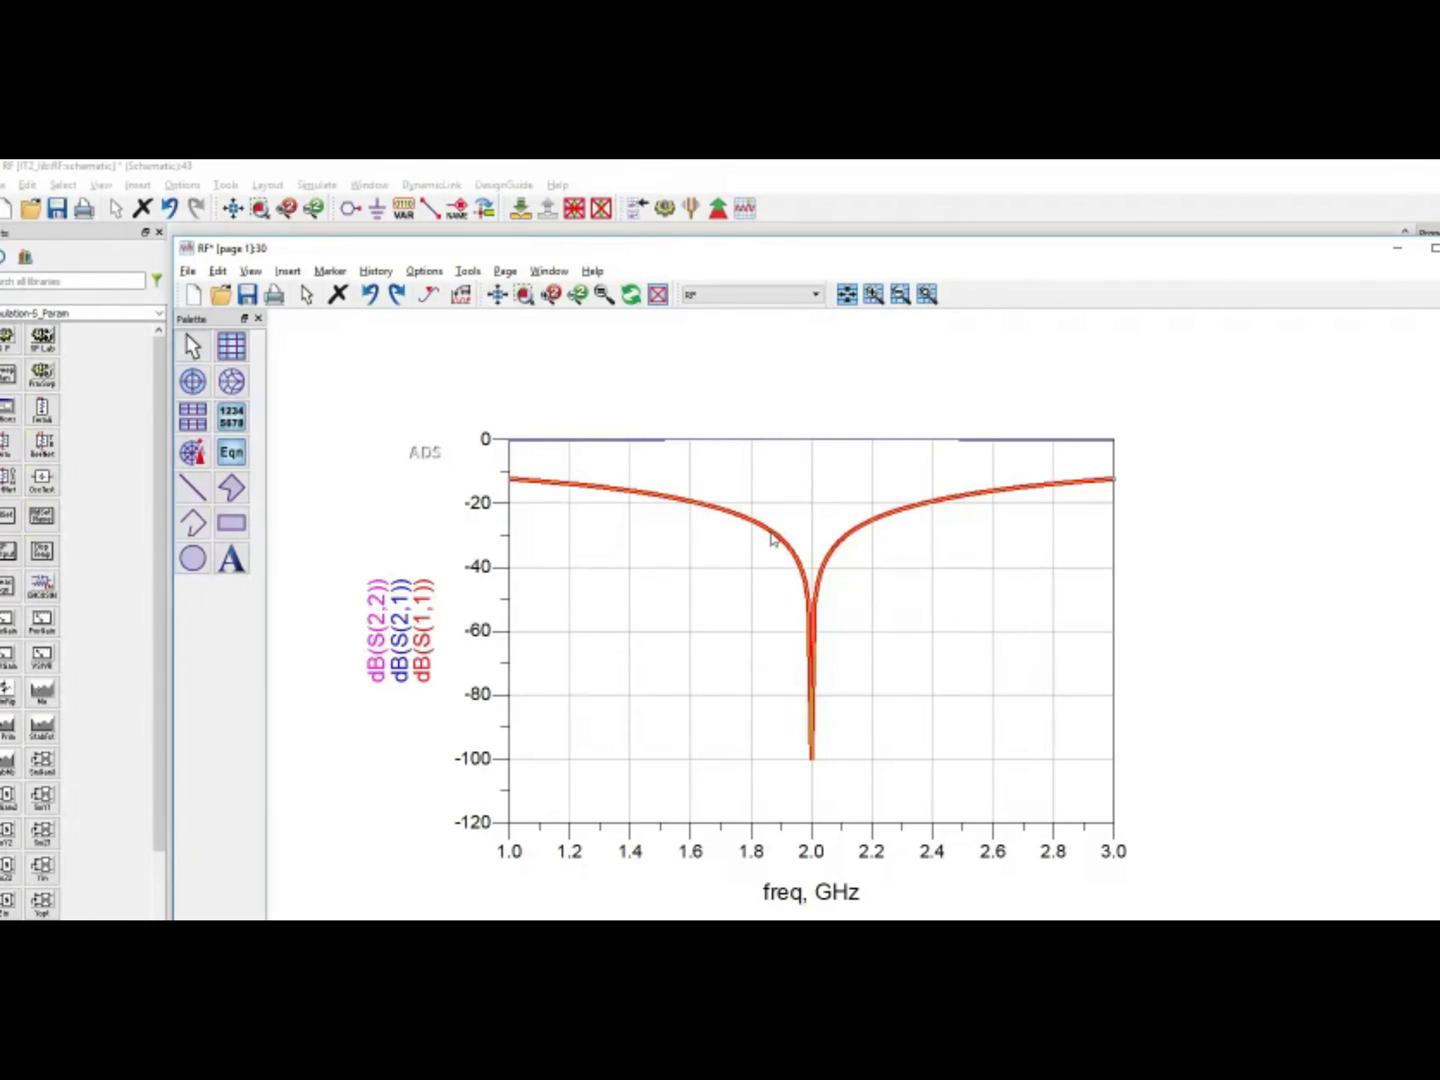
{"action": "left_click", "coordinate": [1160, 555]}
{"action": "left_click", "coordinate": [797, 761]}
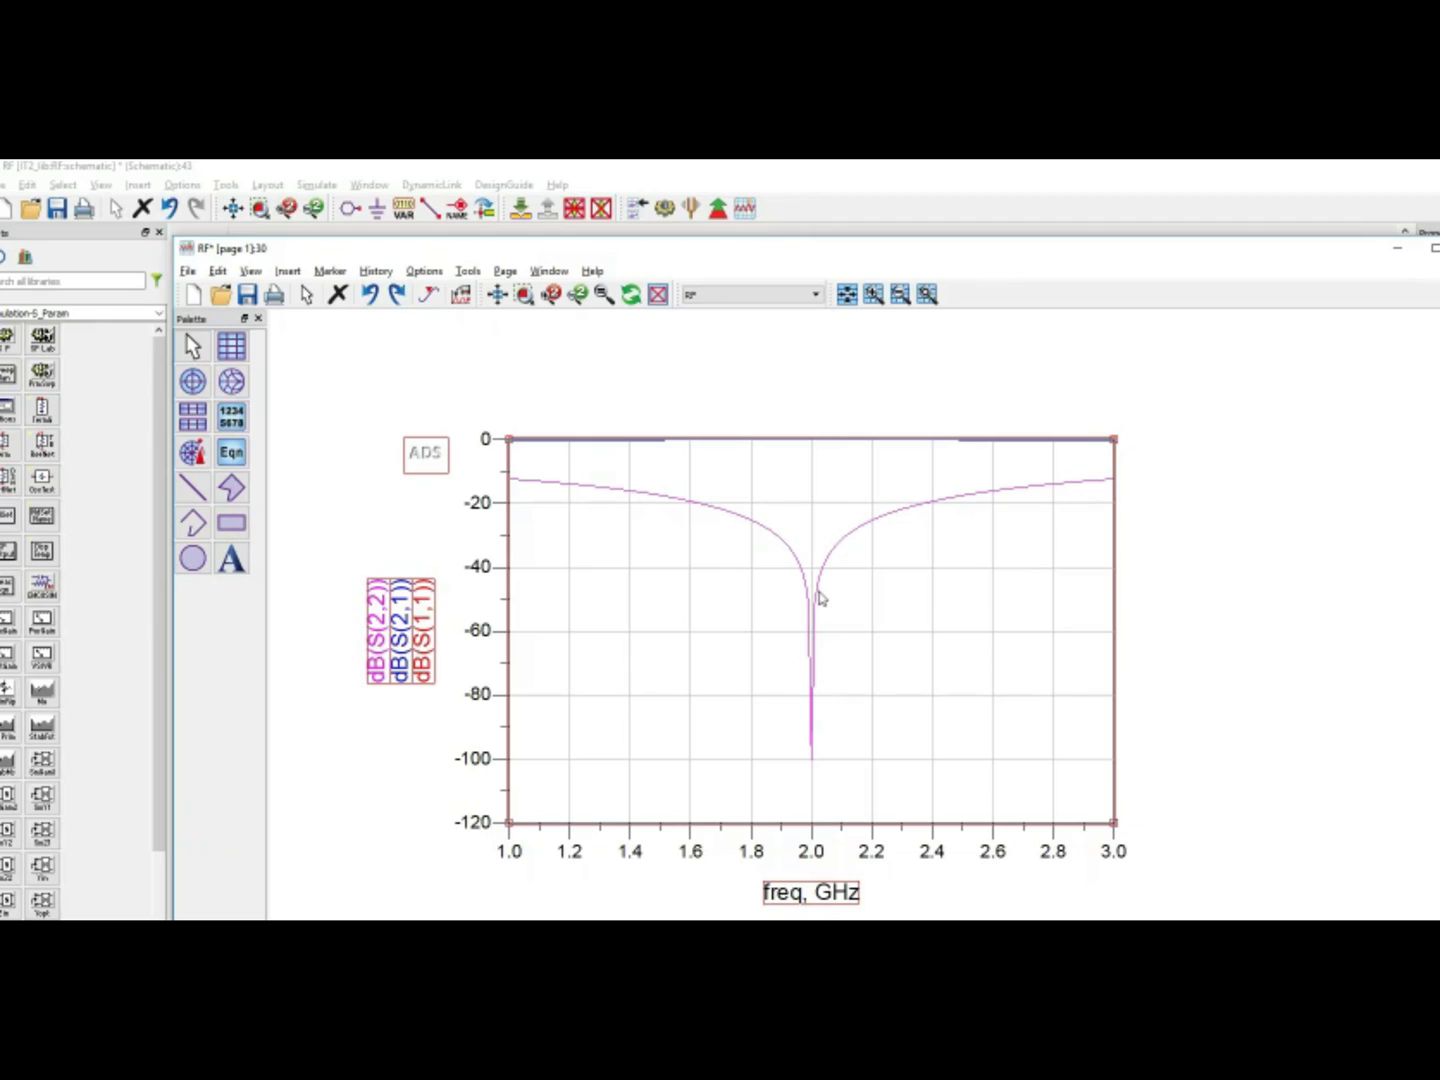
{"action": "left_click", "coordinate": [810, 400]}
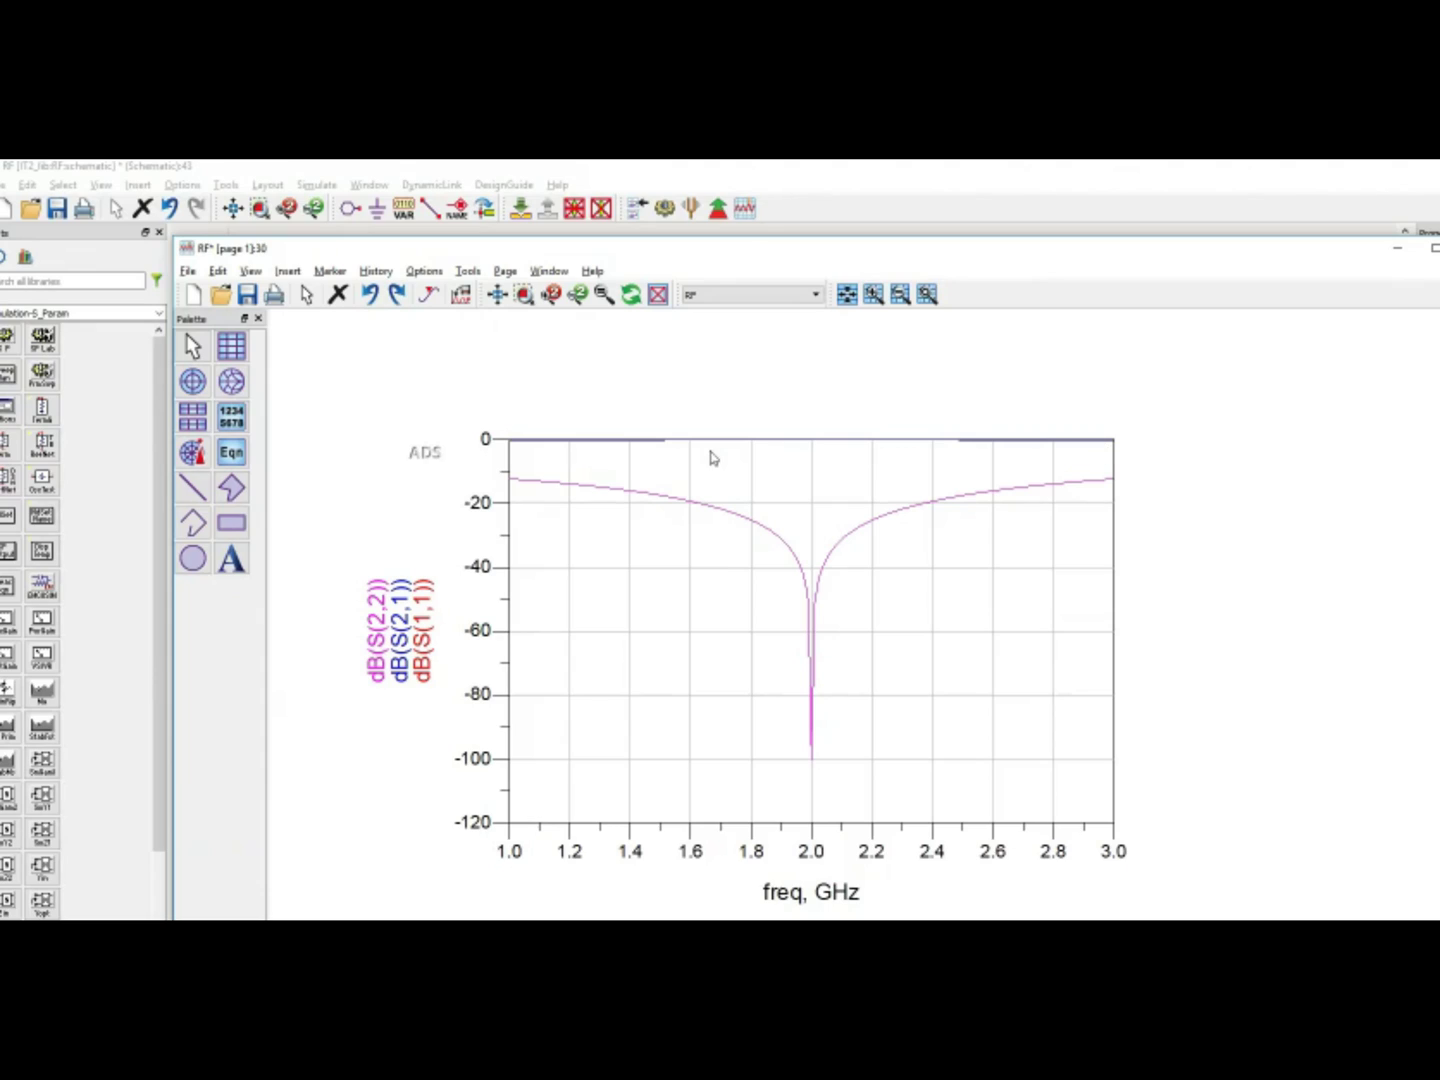
- Place marker m1 on dB(S(2,1)) at 2 GHz and move its readout aside
{"action": "left_click", "coordinate": [428, 298]}
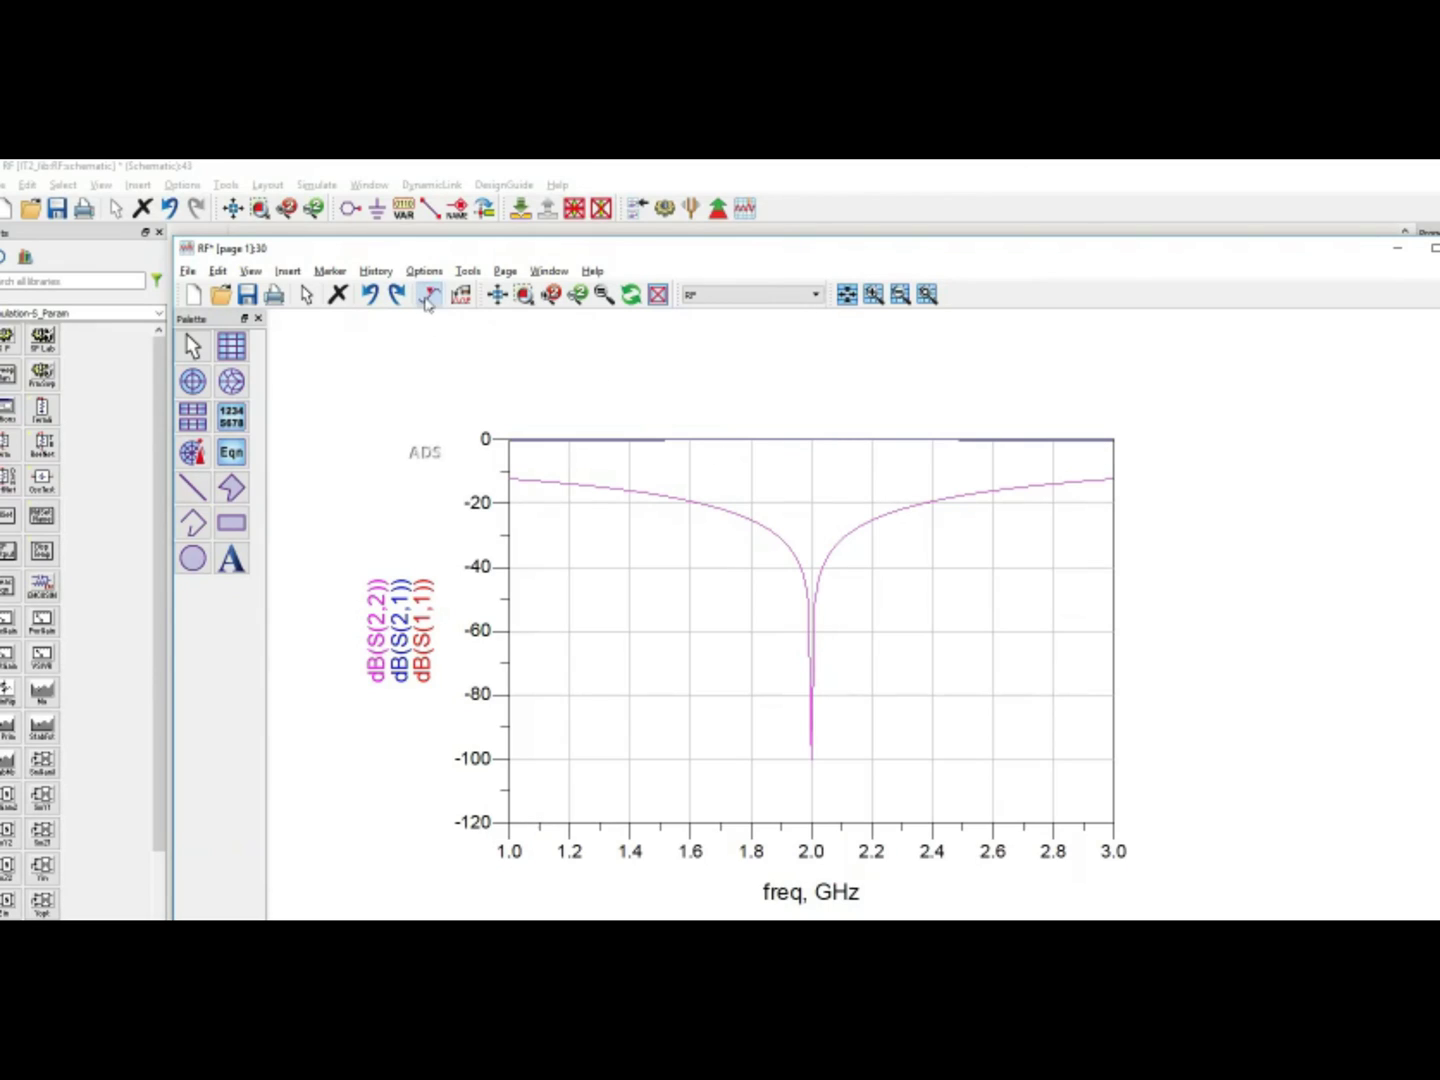
{"action": "left_click", "coordinate": [812, 439]}
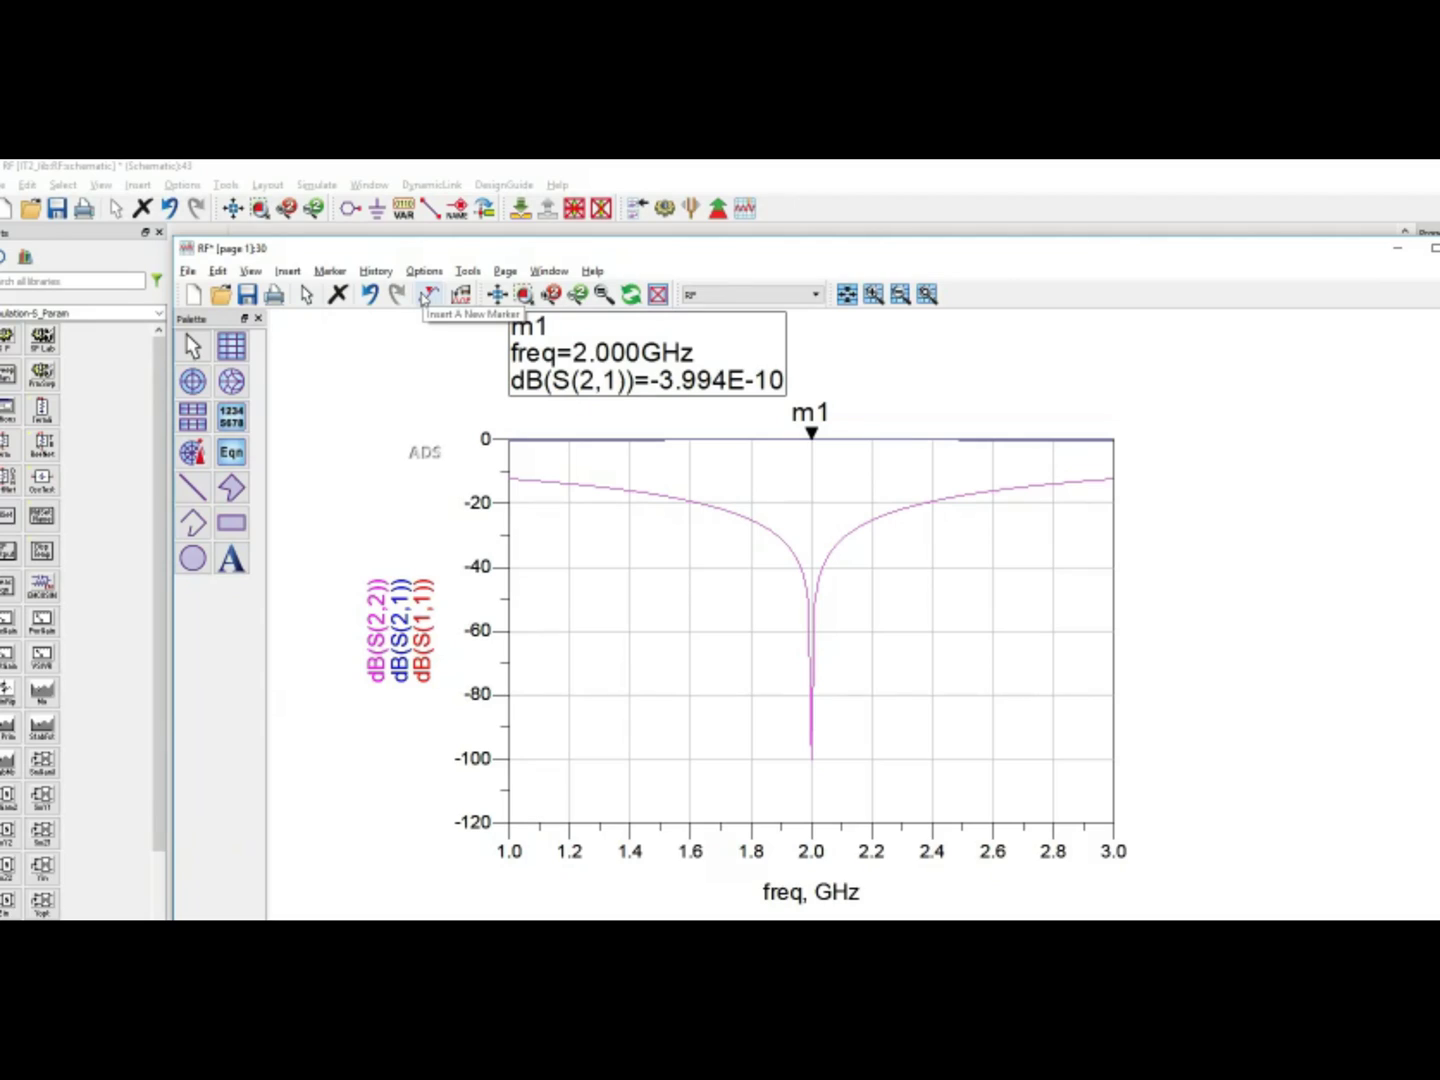
{"action": "left_click", "coordinate": [645, 385]}
{"action": "left_click_drag", "start_coordinate": [644, 384], "coordinate": [626, 412]}
{"action": "left_click", "coordinate": [817, 457]}
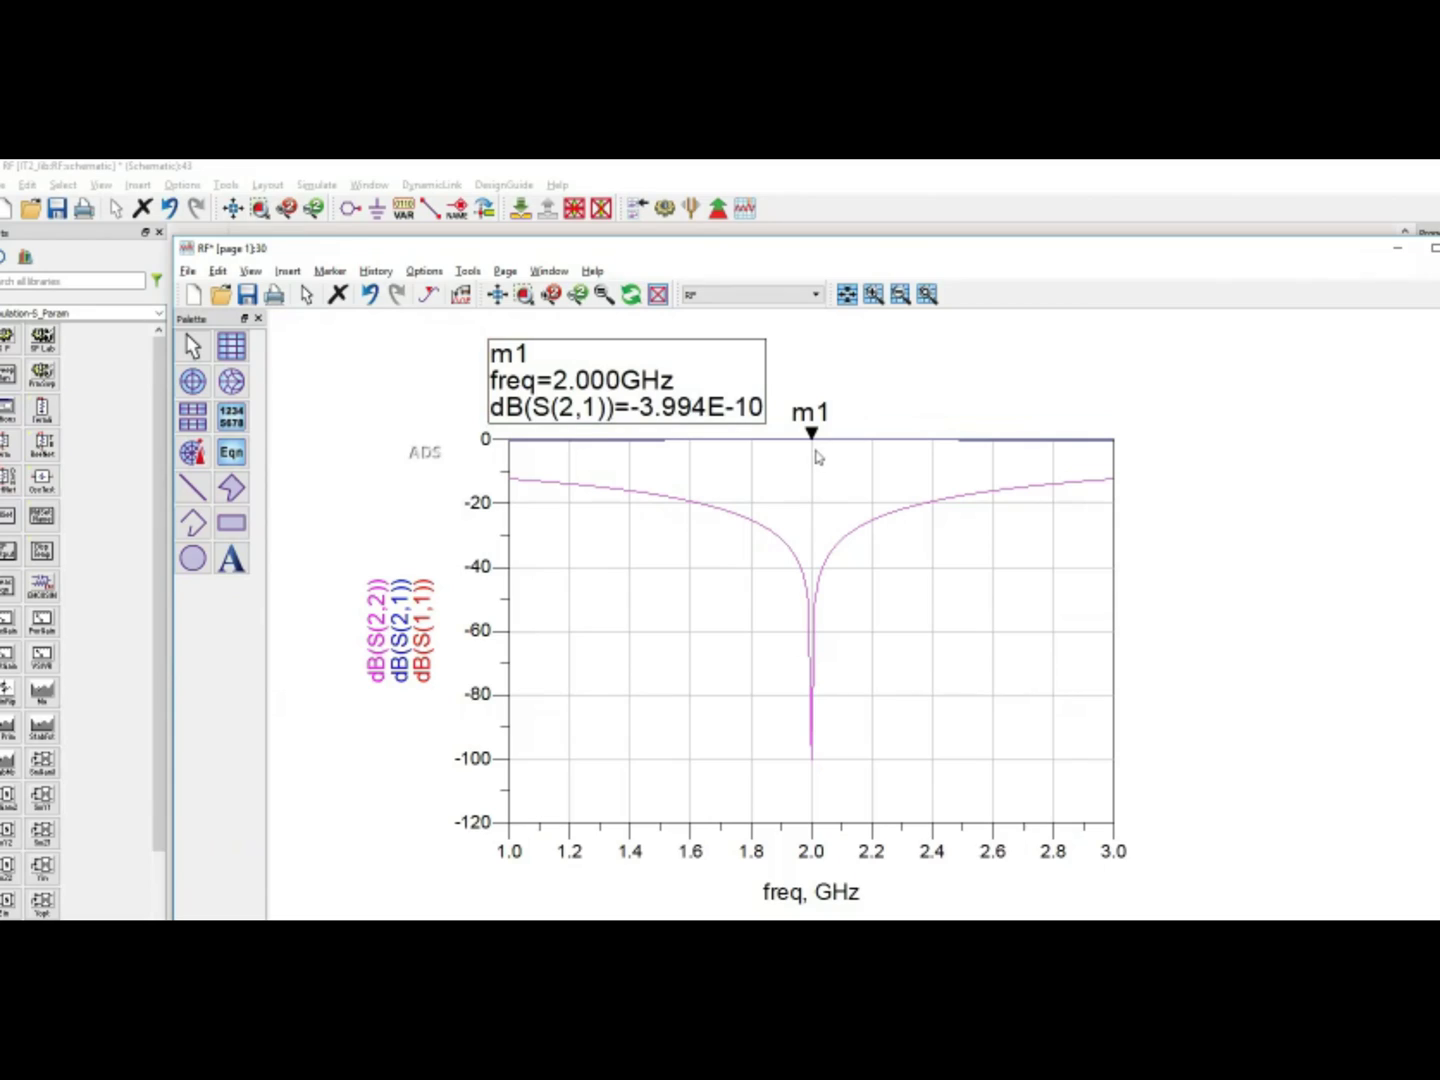
{"action": "mouse_move", "coordinate": [815, 446]}
- Place marker m2 at the 2 GHz dip and move its readout to the plot's right
{"action": "left_click", "coordinate": [428, 294]}
{"action": "left_click", "coordinate": [812, 735]}
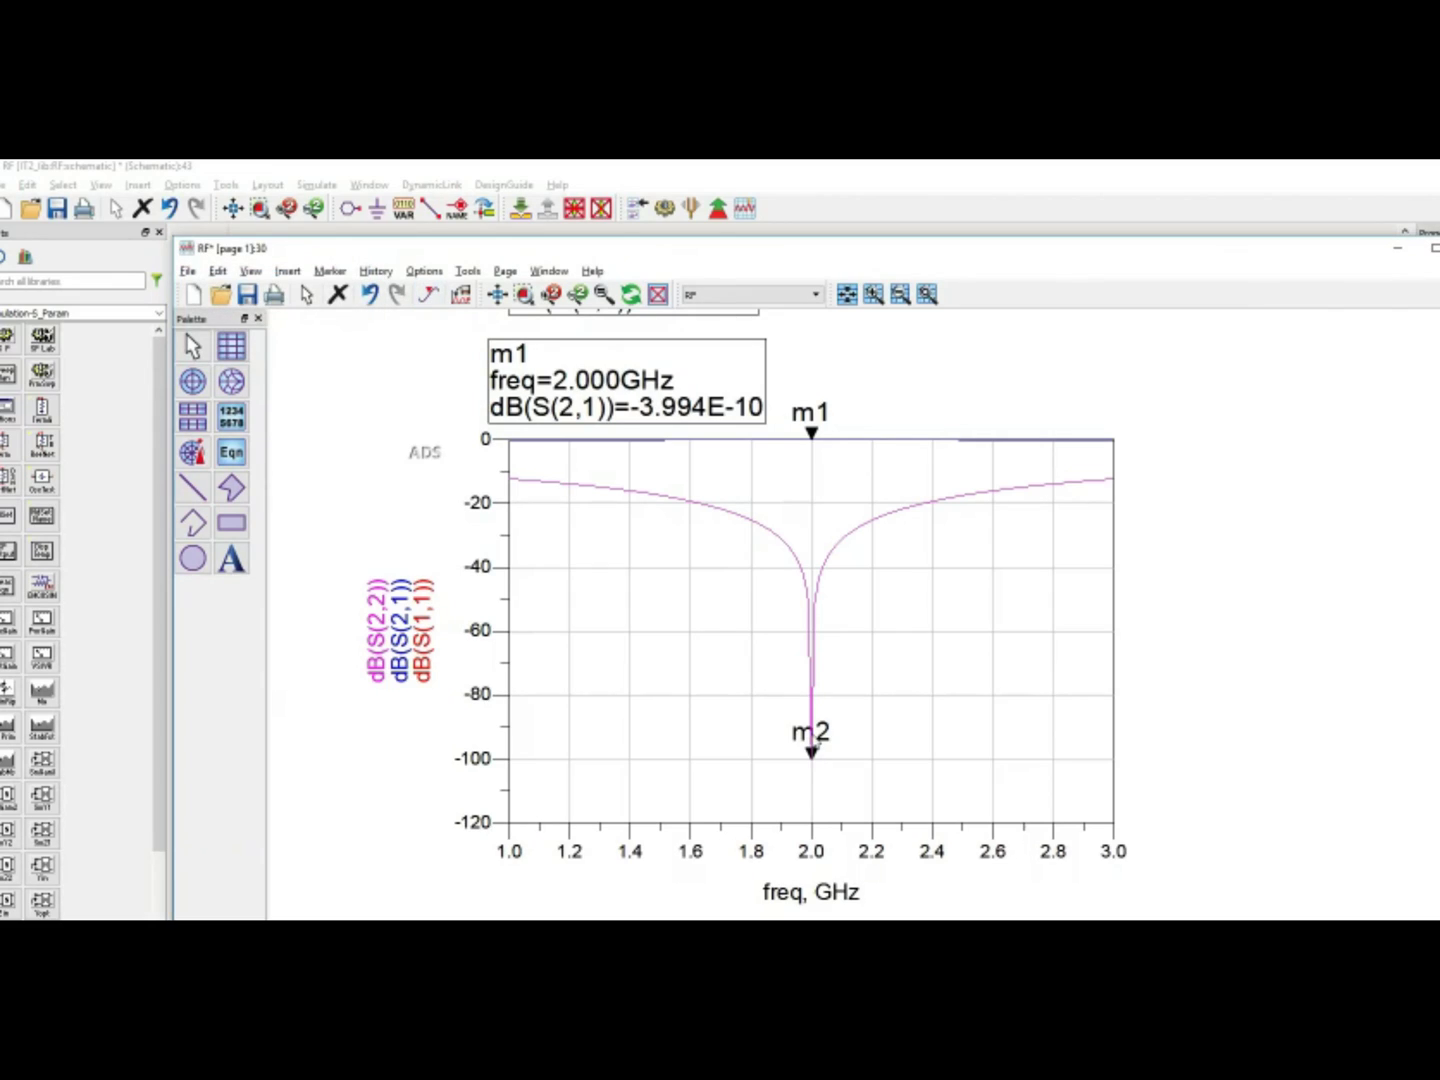
{"action": "left_click", "coordinate": [812, 755]}
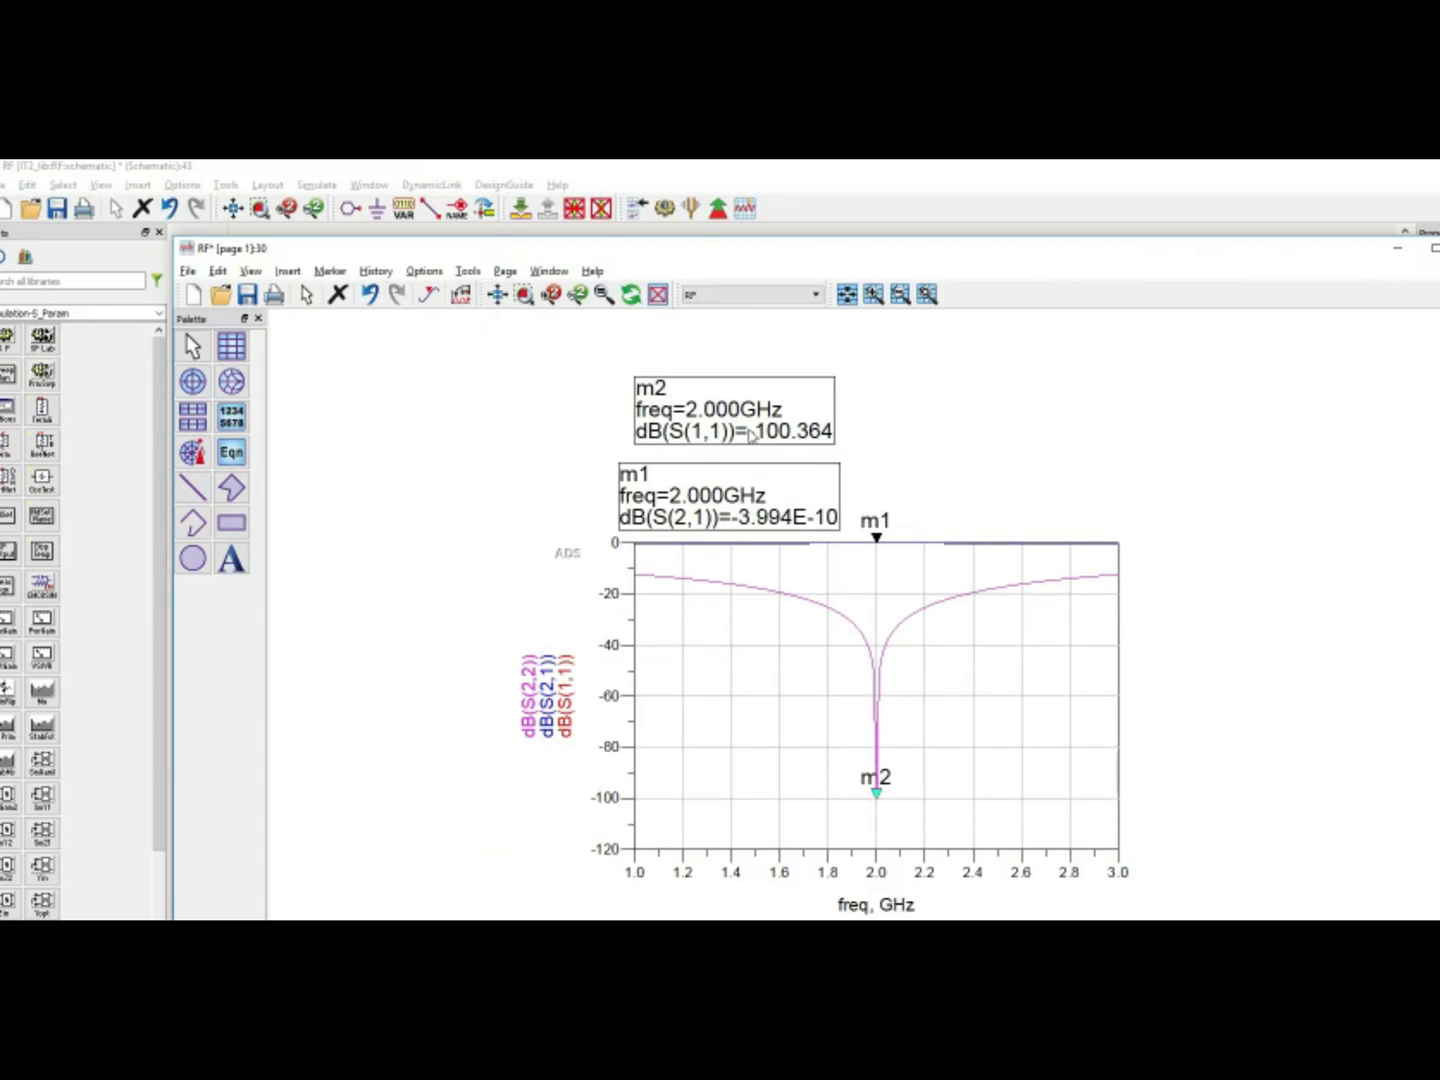
{"action": "left_click_drag", "start_coordinate": [745, 434], "coordinate": [1053, 503]}
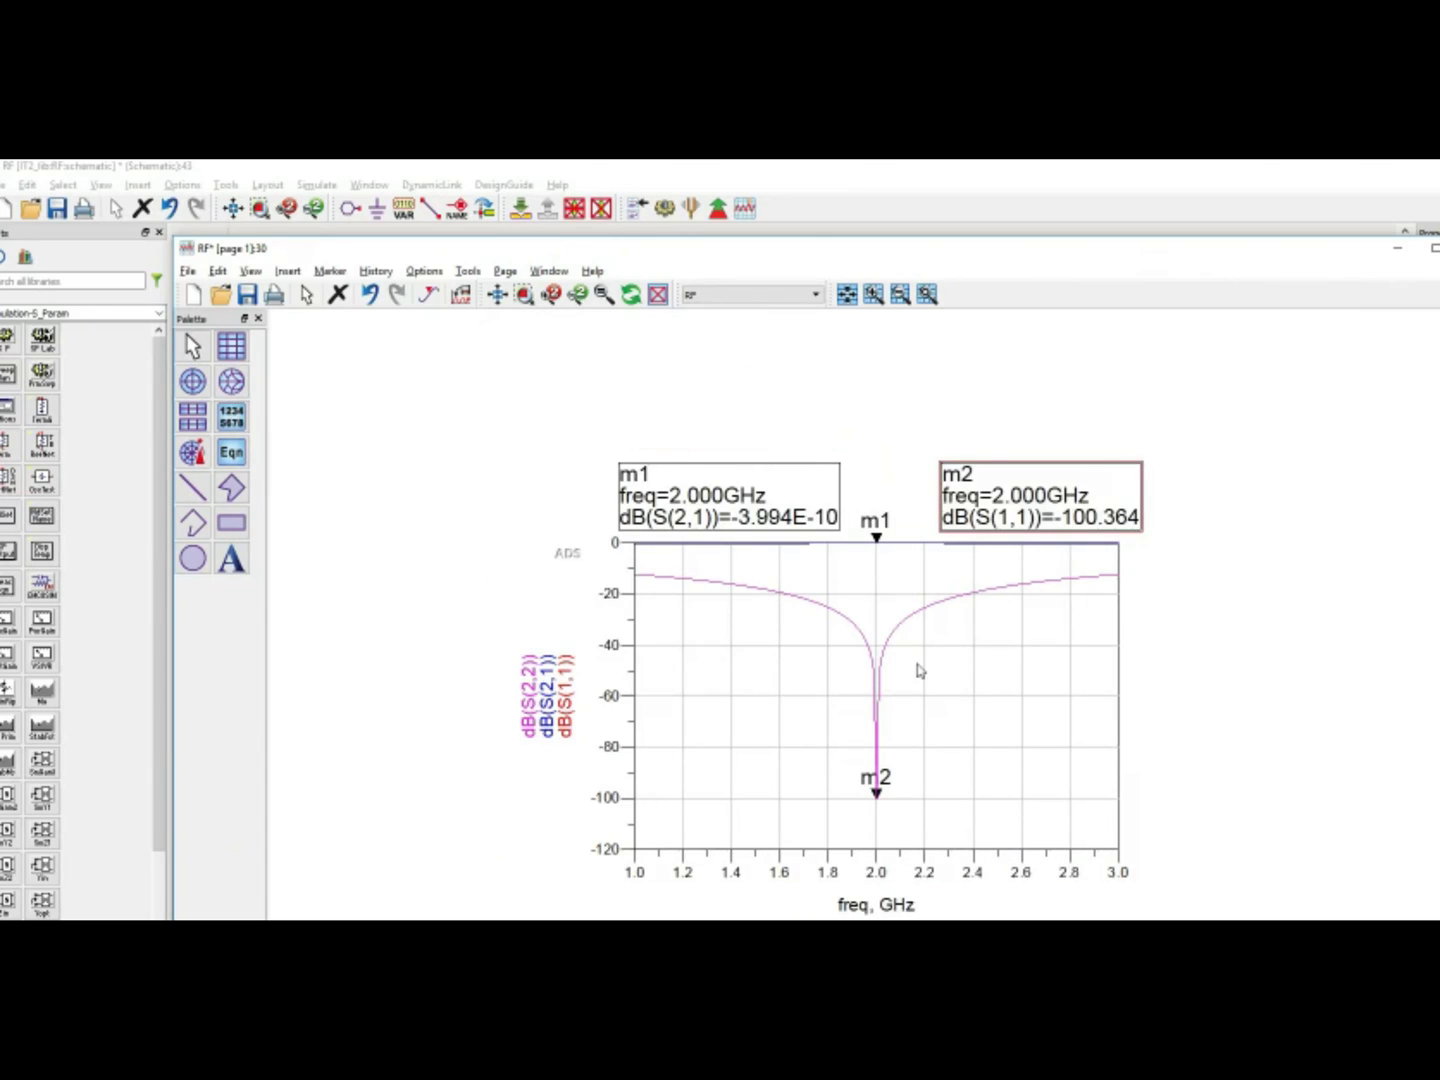
{"action": "scroll", "coordinate": [894, 656], "scroll_direction": "up", "scroll_amount": 1}
{"action": "left_click", "coordinate": [1276, 632]}
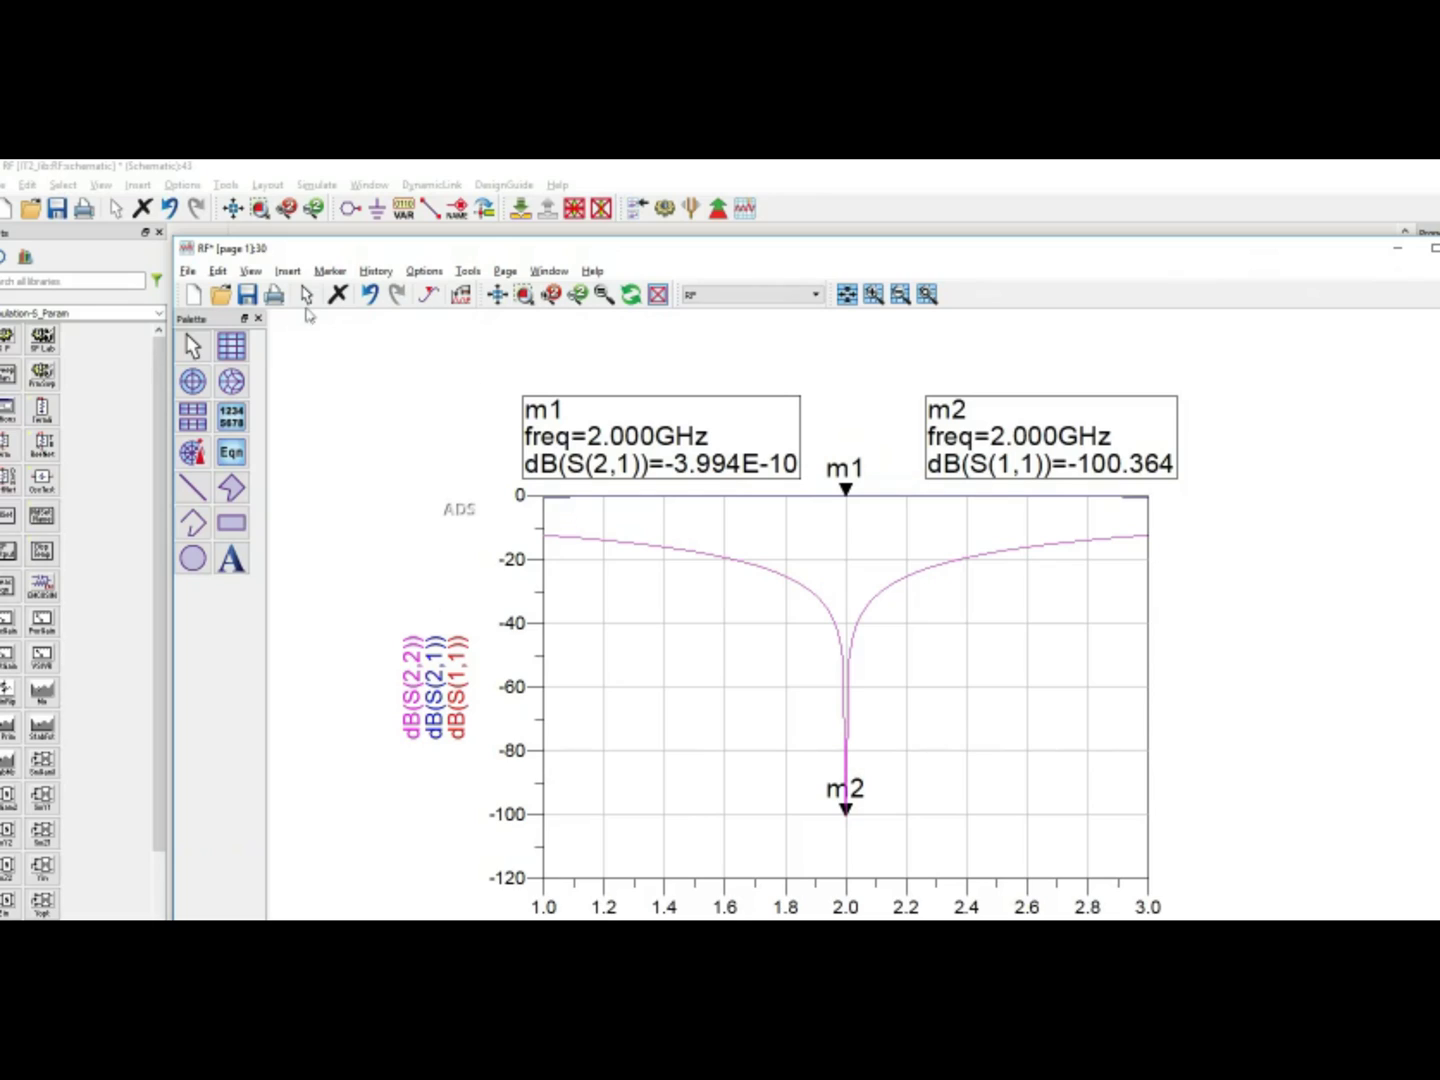
- Save the data display and bring the transformer schematic back to the front
{"action": "left_click", "coordinate": [248, 294]}
{"action": "left_click", "coordinate": [308, 166]}
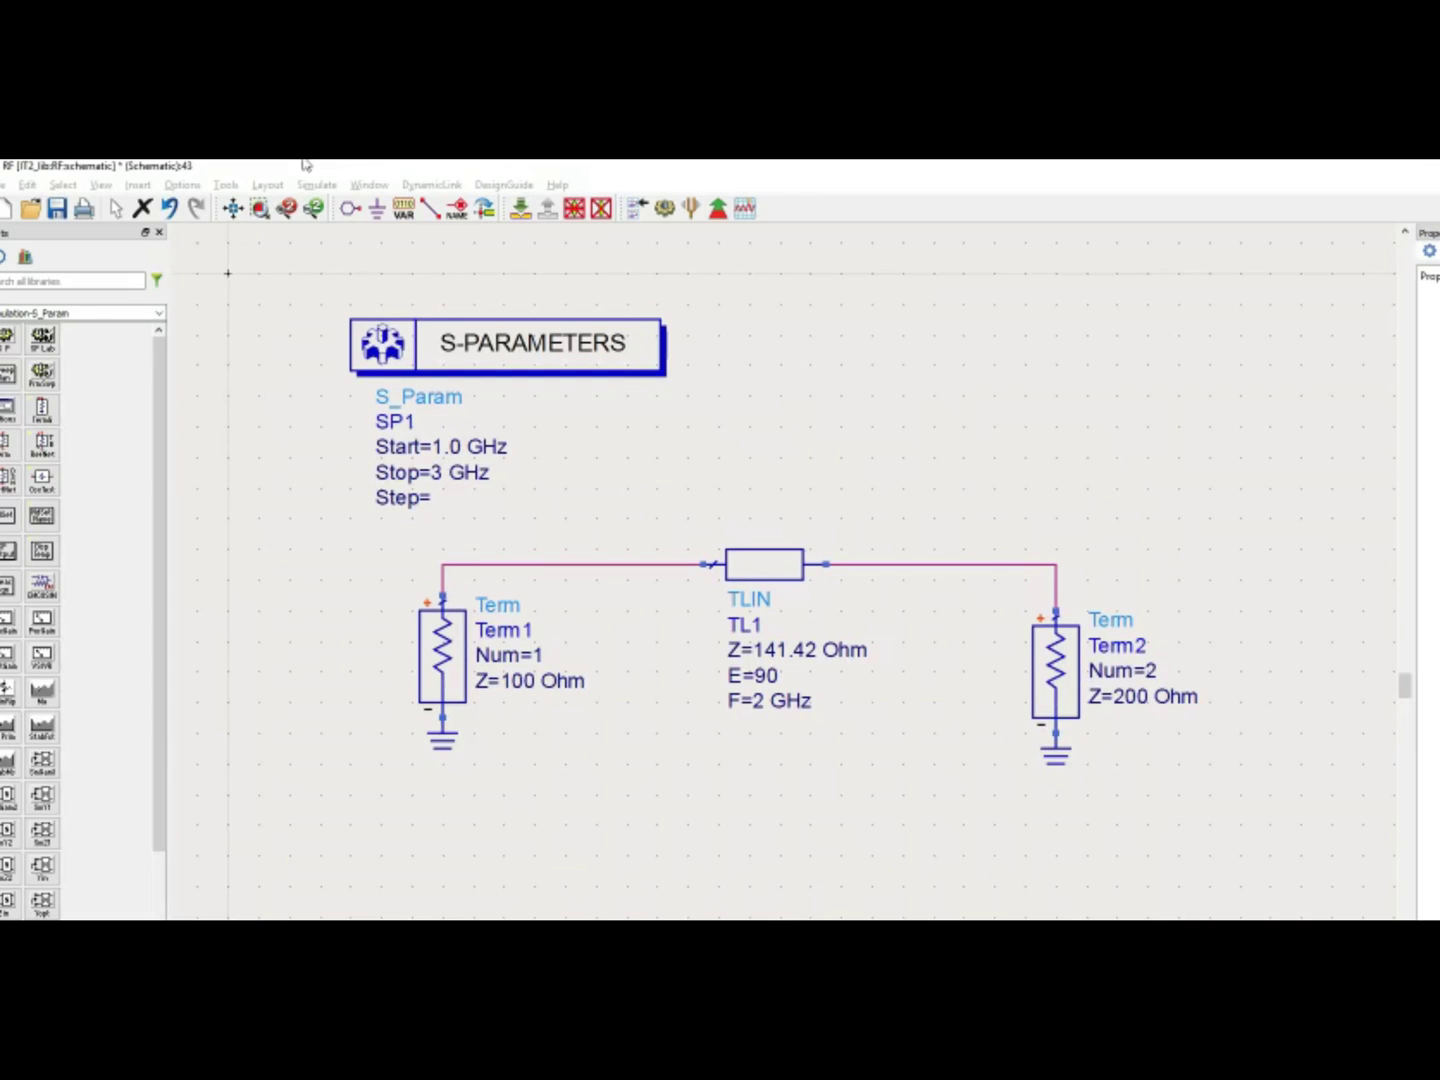
{"action": "left_click", "coordinate": [57, 209]}
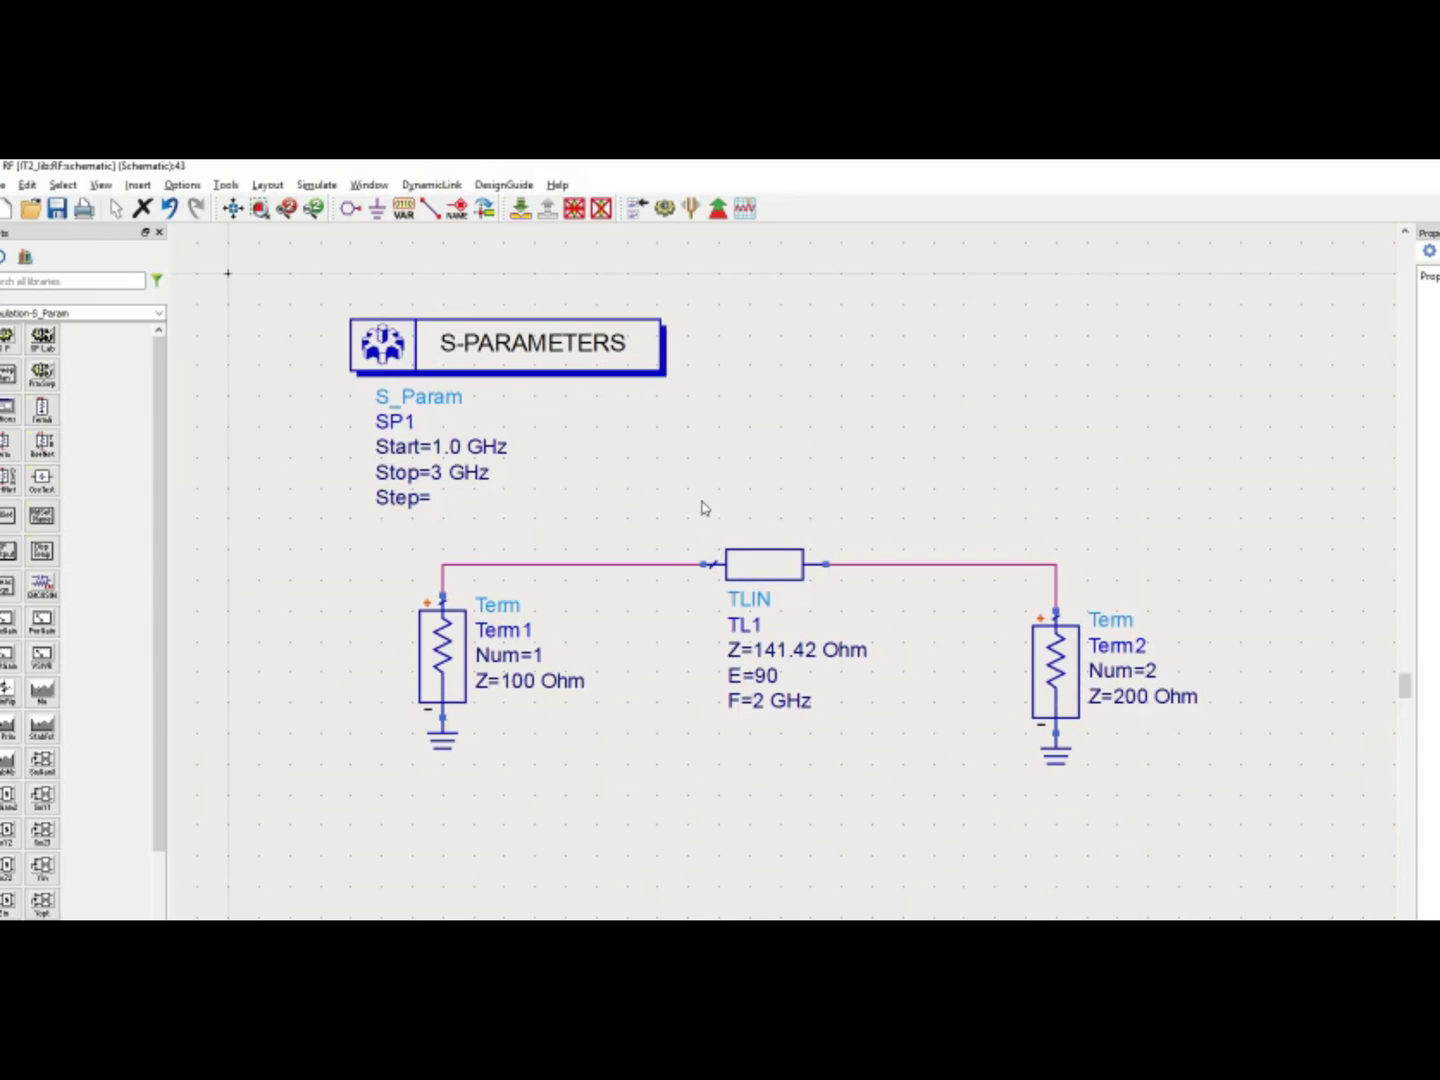